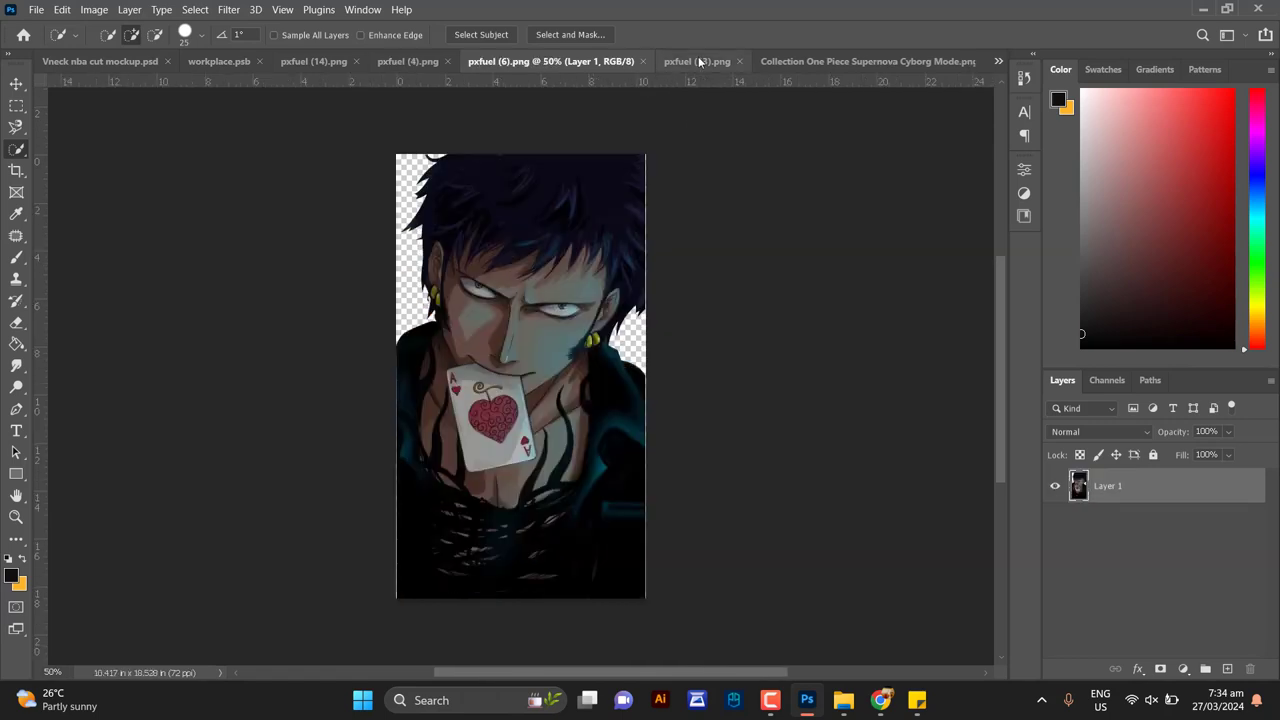
Bring the One Piece Supernova Cyborg artwork into workplace.psb, then scale and position it on the front panel
{"action": "left_click", "coordinate": [701, 62]}
{"action": "left_click", "coordinate": [815, 62]}
{"action": "key", "text": "v"}
{"action": "mouse_move", "coordinate": [468, 345]}
{"action": "left_mouse_down"}
{"action": "mouse_move", "coordinate": [289, 40]}
{"action": "mouse_move", "coordinate": [467, 343]}
{"action": "left_mouse_up"}
{"action": "left_click_drag", "start_coordinate": [476, 345], "coordinate": [490, 370]}
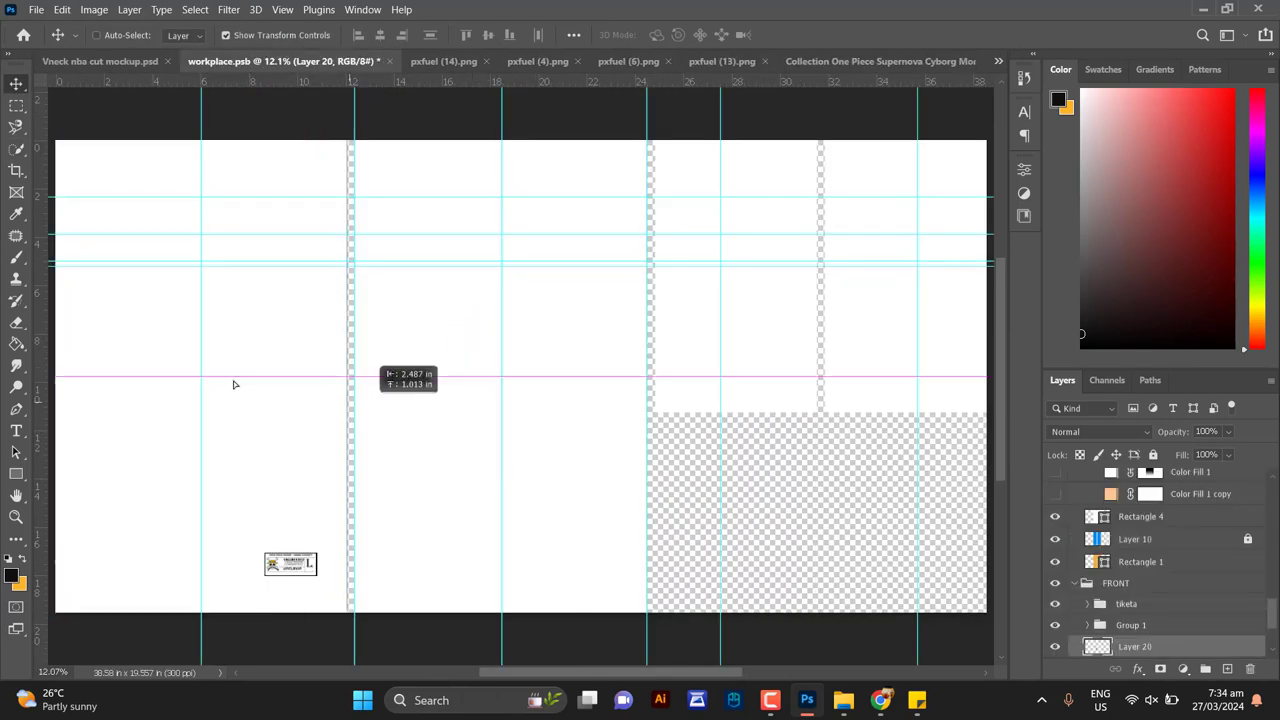
{"action": "left_click_drag", "start_coordinate": [234, 384], "coordinate": [186, 460]}
{"action": "left_click_drag", "start_coordinate": [205, 412], "coordinate": [315, 328]}
{"action": "mouse_move", "coordinate": [182, 390]}
{"action": "left_mouse_down"}
{"action": "mouse_move", "coordinate": [193, 365]}
{"action": "mouse_move", "coordinate": [189, 379]}
{"action": "left_mouse_up"}
{"action": "key", "text": "Return"}
{"action": "left_click_drag", "start_coordinate": [155, 335], "coordinate": [172, 287]}
Try to transfer the One Piece logo from its document into workplace.psb
{"action": "left_click", "coordinate": [998, 61]}
{"action": "left_click", "coordinate": [873, 256]}
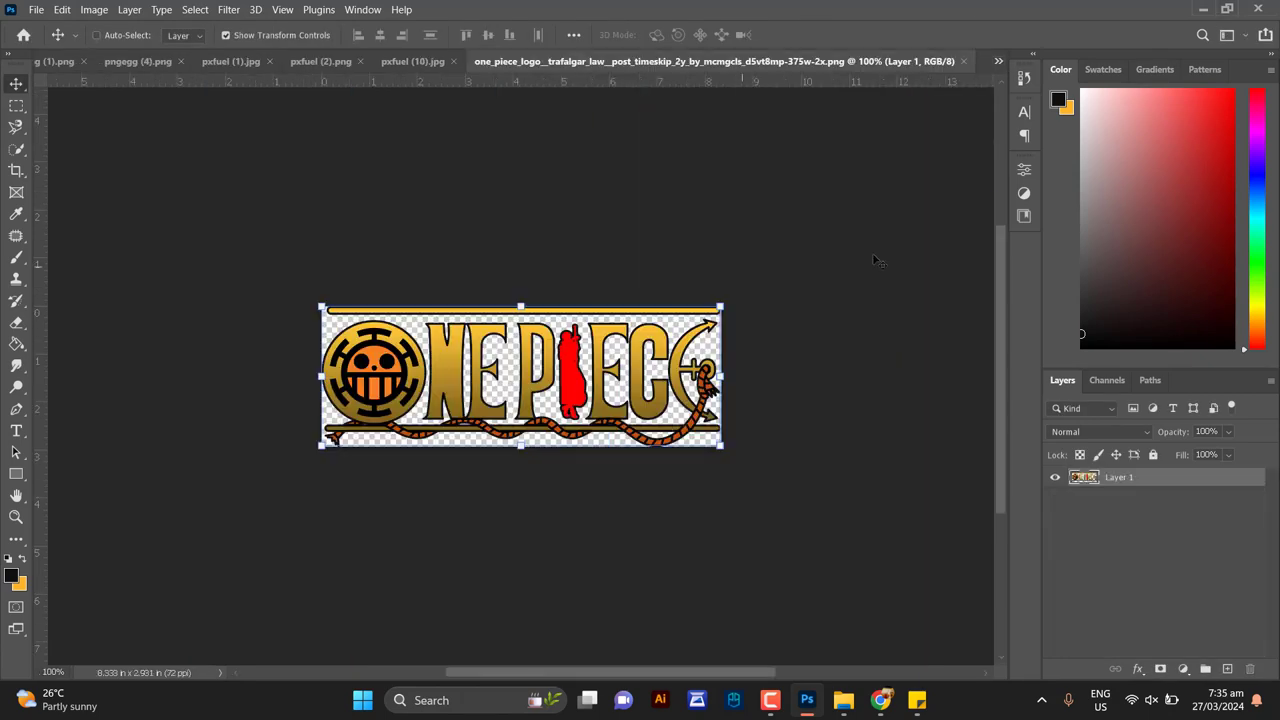
{"action": "left_click_drag", "start_coordinate": [443, 360], "coordinate": [362, 63]}
{"action": "left_click", "coordinate": [381, 62]}
{"action": "left_click", "coordinate": [998, 61]}
{"action": "left_click", "coordinate": [382, 59]}
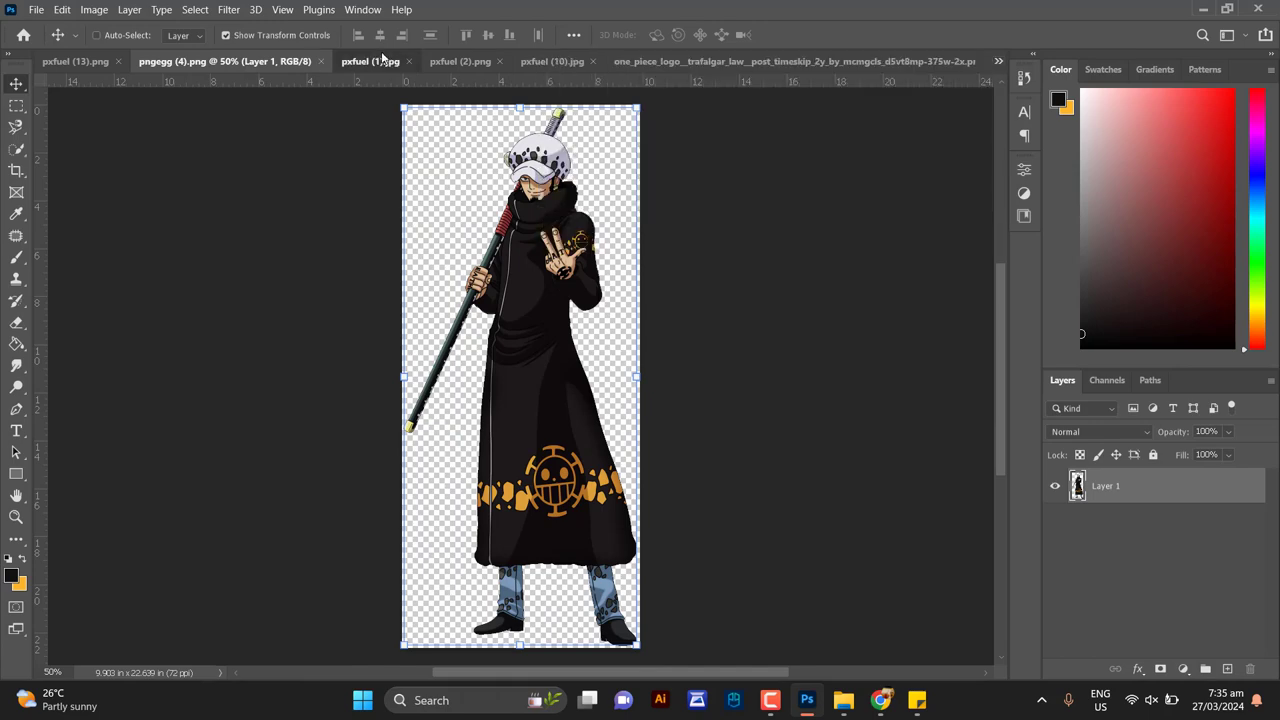
{"action": "left_click", "coordinate": [168, 66]}
{"action": "left_click_drag", "start_coordinate": [168, 68], "coordinate": [157, 143]}
Arrange the open documents in two vertical panes and move workplace.psb into the second pane
{"action": "left_click", "coordinate": [363, 9]}
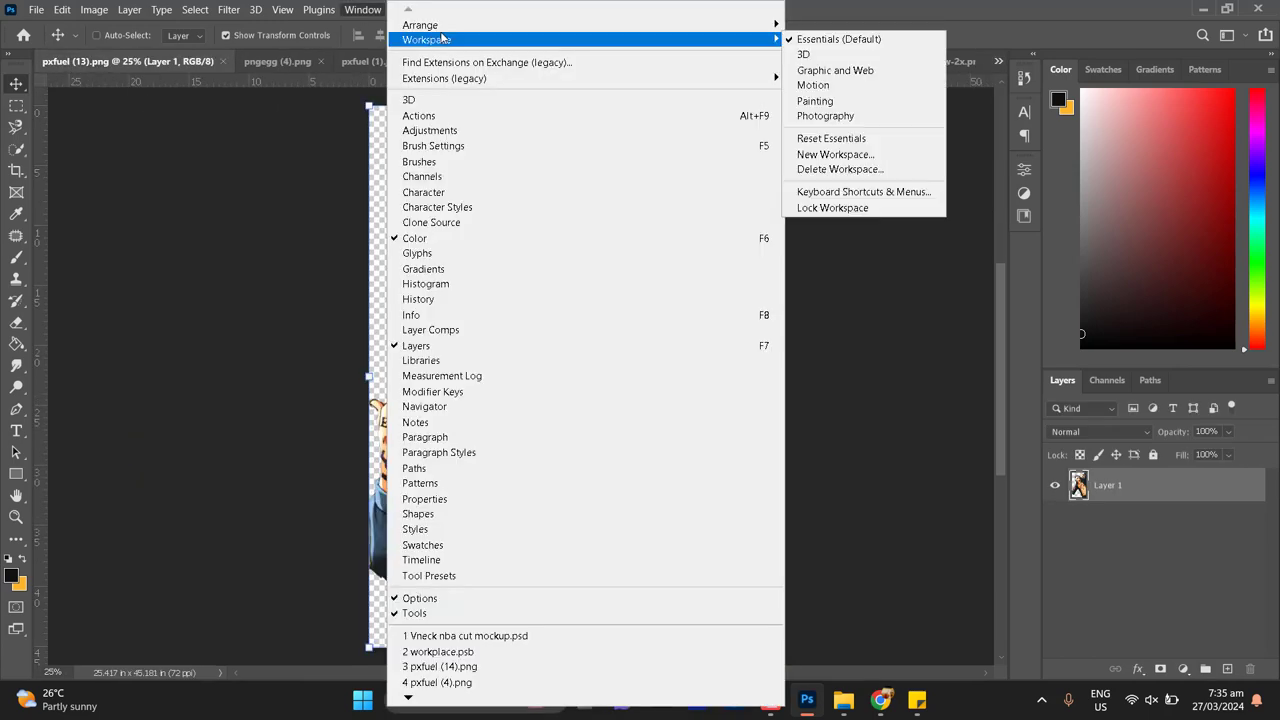
{"action": "mouse_move", "coordinate": [586, 20]}
{"action": "left_click", "coordinate": [845, 71]}
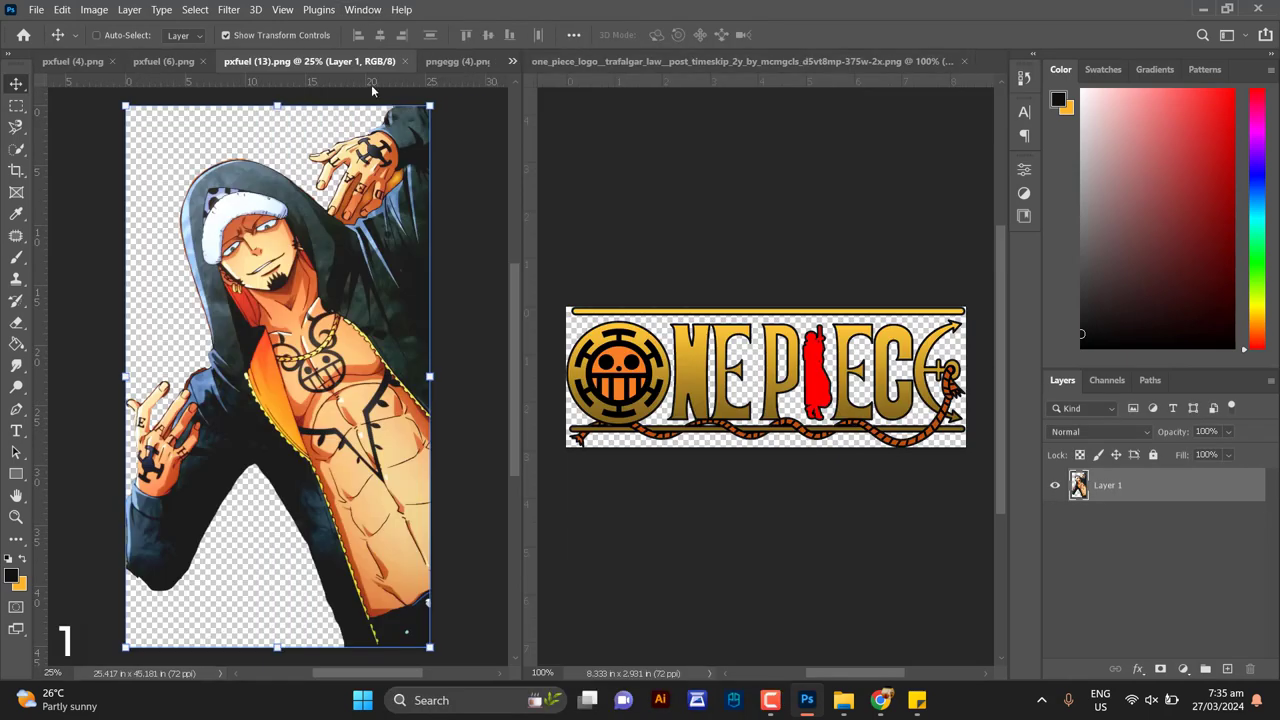
{"action": "left_click", "coordinate": [513, 62]}
{"action": "left_click", "coordinate": [613, 86]}
{"action": "left_click_drag", "start_coordinate": [151, 64], "coordinate": [950, 63]}
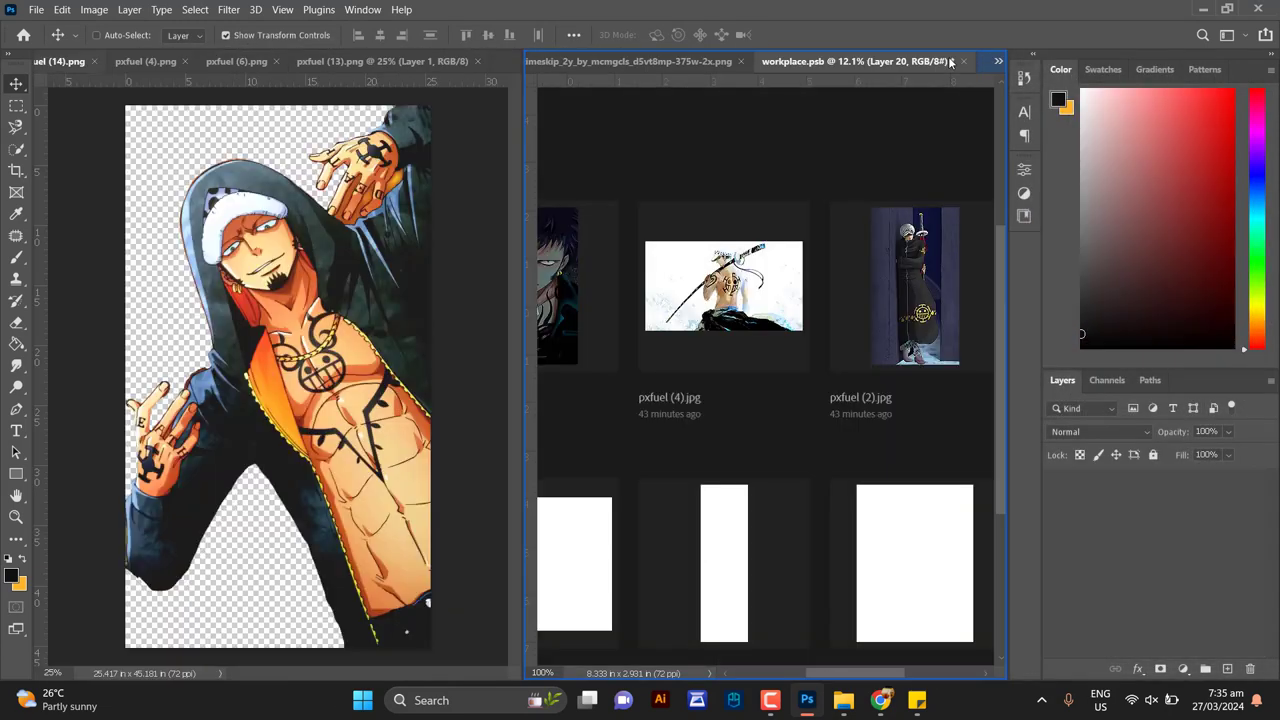
Move the One Piece logo document into the first pane so it sits beside workplace.psb
{"action": "left_click", "coordinate": [628, 62]}
{"action": "left_click", "coordinate": [999, 63]}
{"action": "left_click", "coordinate": [592, 86]}
{"action": "left_click", "coordinate": [606, 62]}
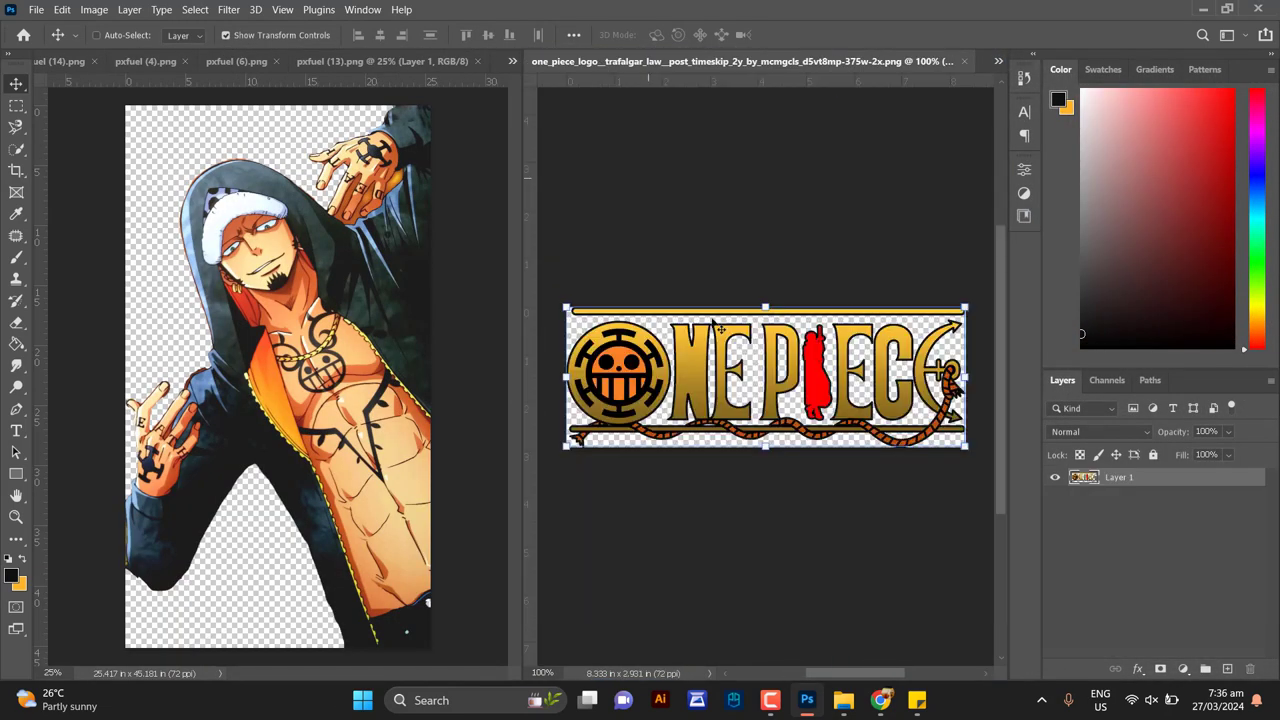
{"action": "left_click_drag", "start_coordinate": [700, 354], "coordinate": [998, 76]}
{"action": "left_click_drag", "start_coordinate": [753, 64], "coordinate": [440, 62]}
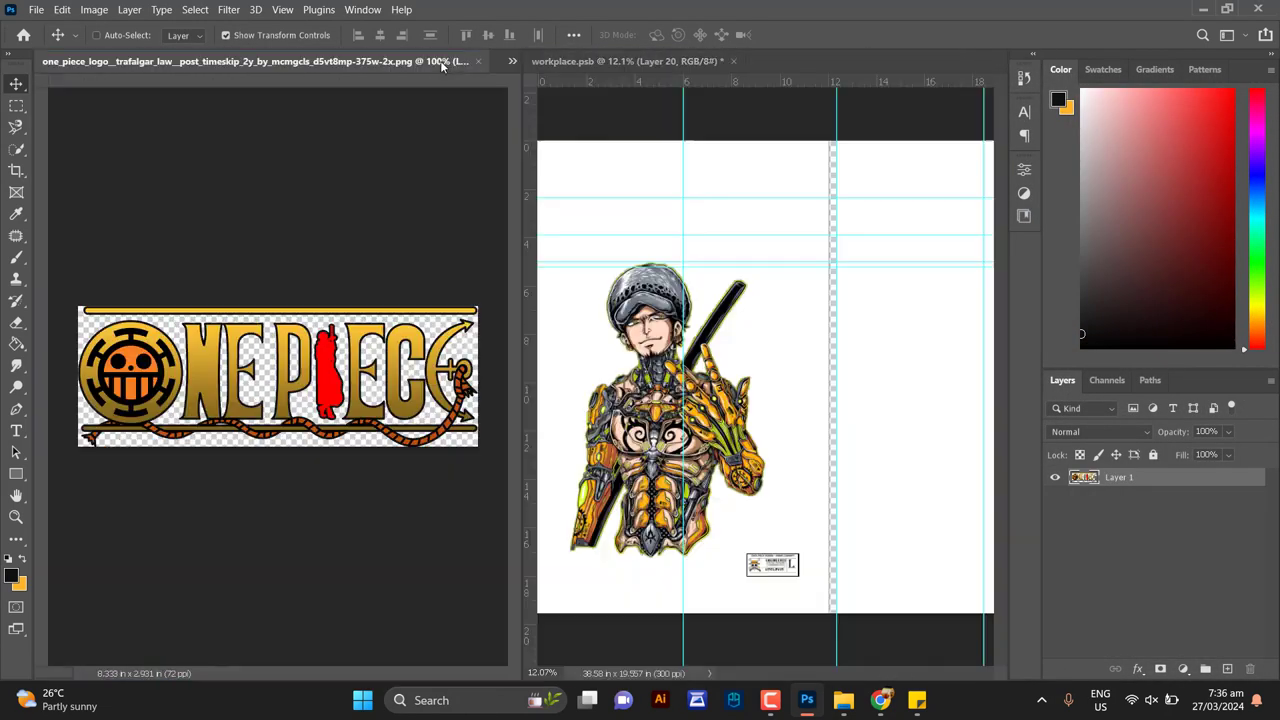
Add the One Piece logo to workplace.psb at about 7.2 by 2.5 in across the figure's base, closing the logo document
{"action": "left_click", "coordinate": [440, 62]}
{"action": "left_click", "coordinate": [478, 62]}
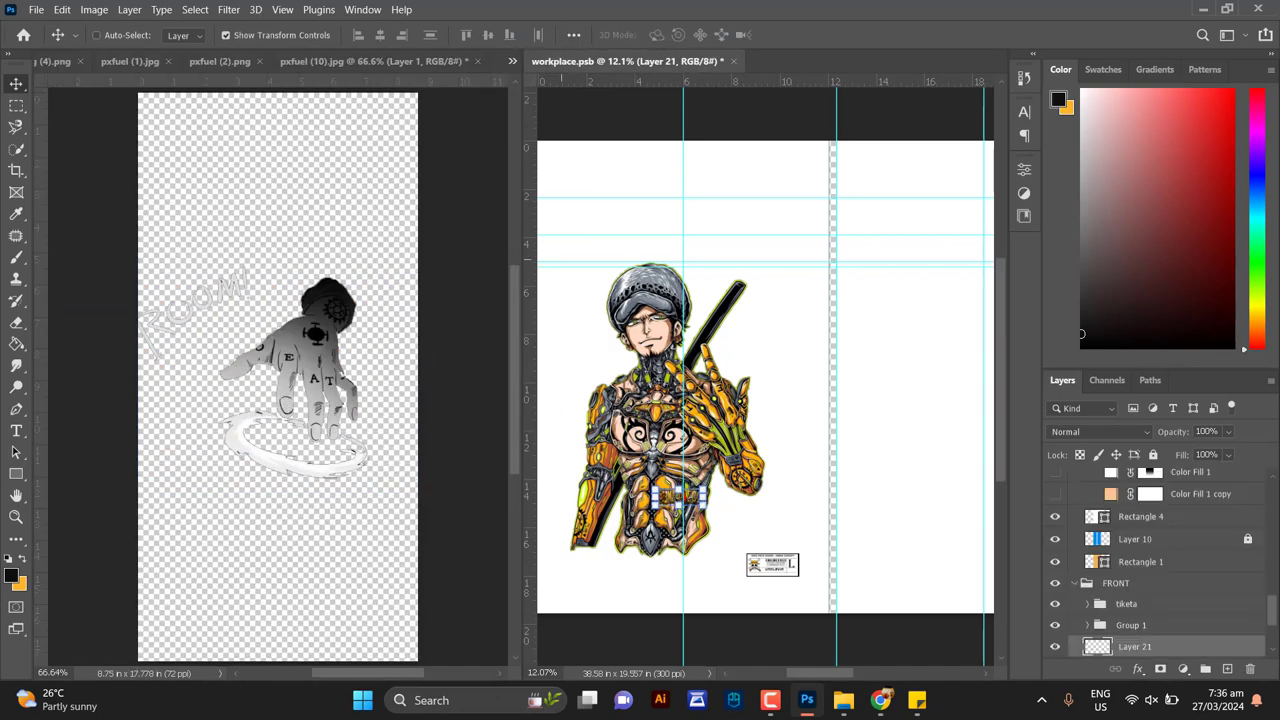
{"action": "left_click_drag", "start_coordinate": [704, 505], "coordinate": [737, 532]}
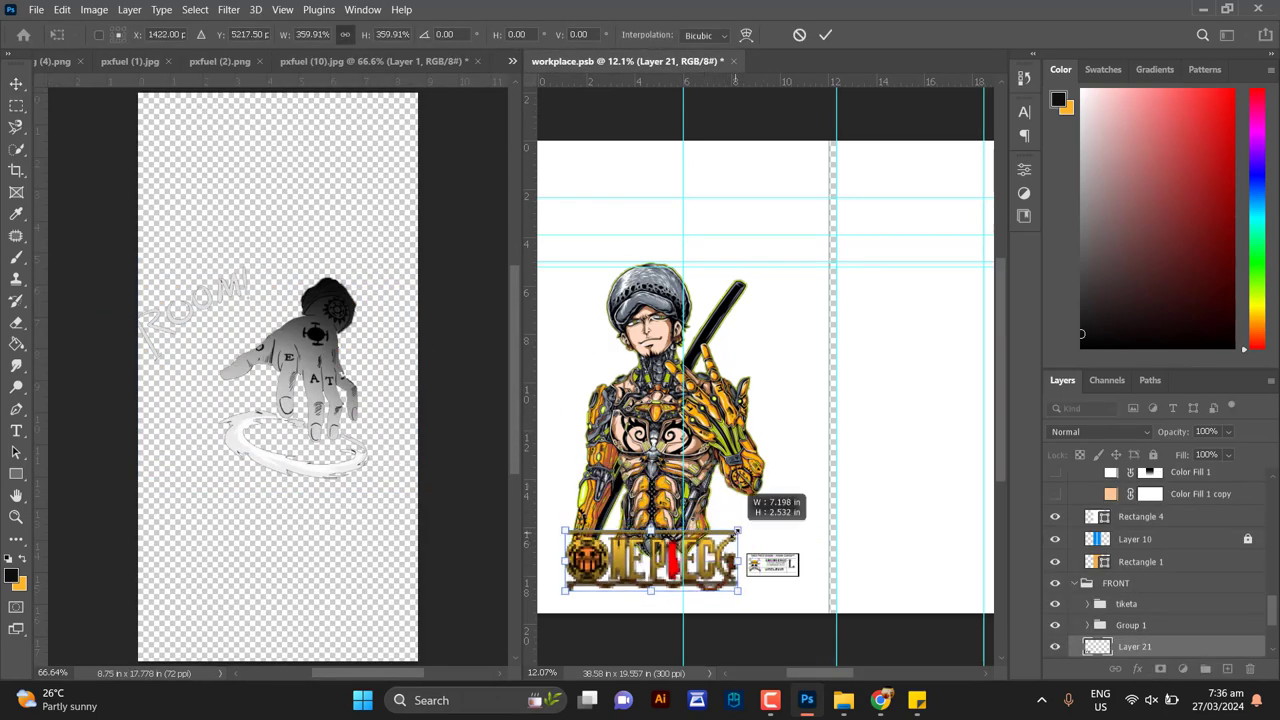
{"action": "key", "text": "Return"}
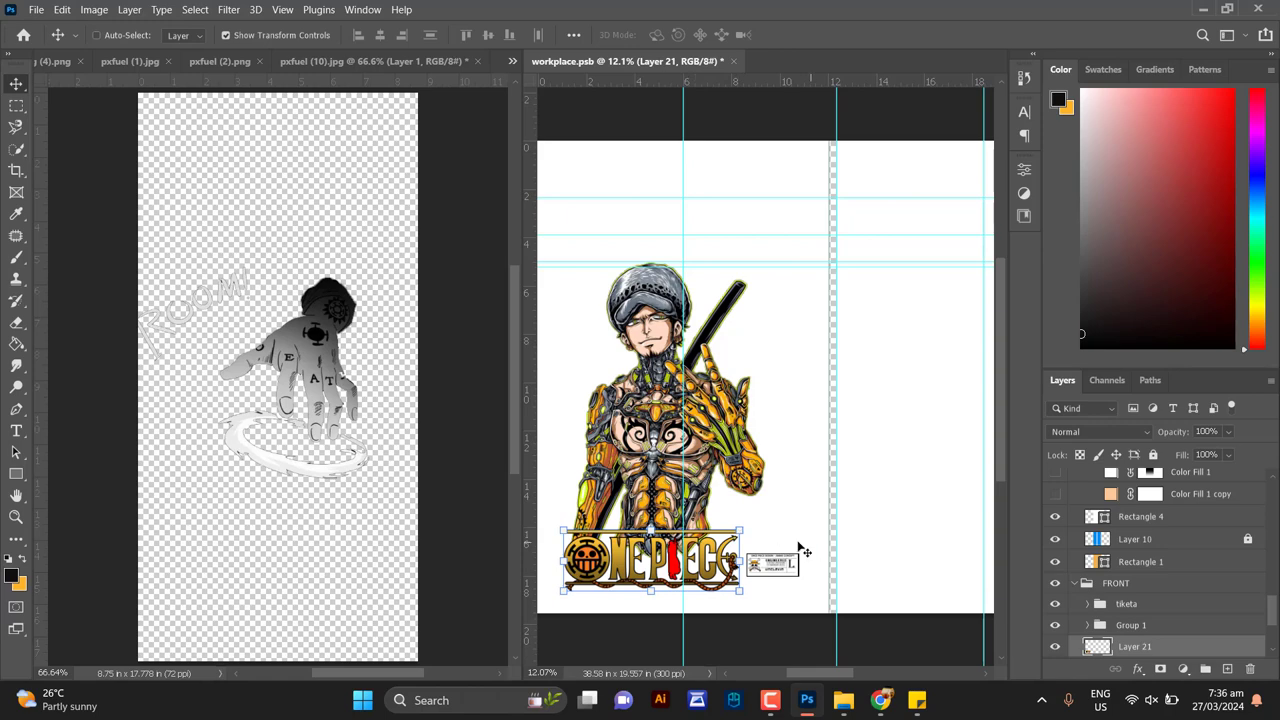
Select the cyborg figure's layer and scale the figure down slightly
{"action": "scroll", "coordinate": [1155, 624], "scroll_direction": "up", "scroll_amount": 3}
{"action": "left_click", "coordinate": [1157, 565]}
{"action": "key", "text": "ctrl+t"}
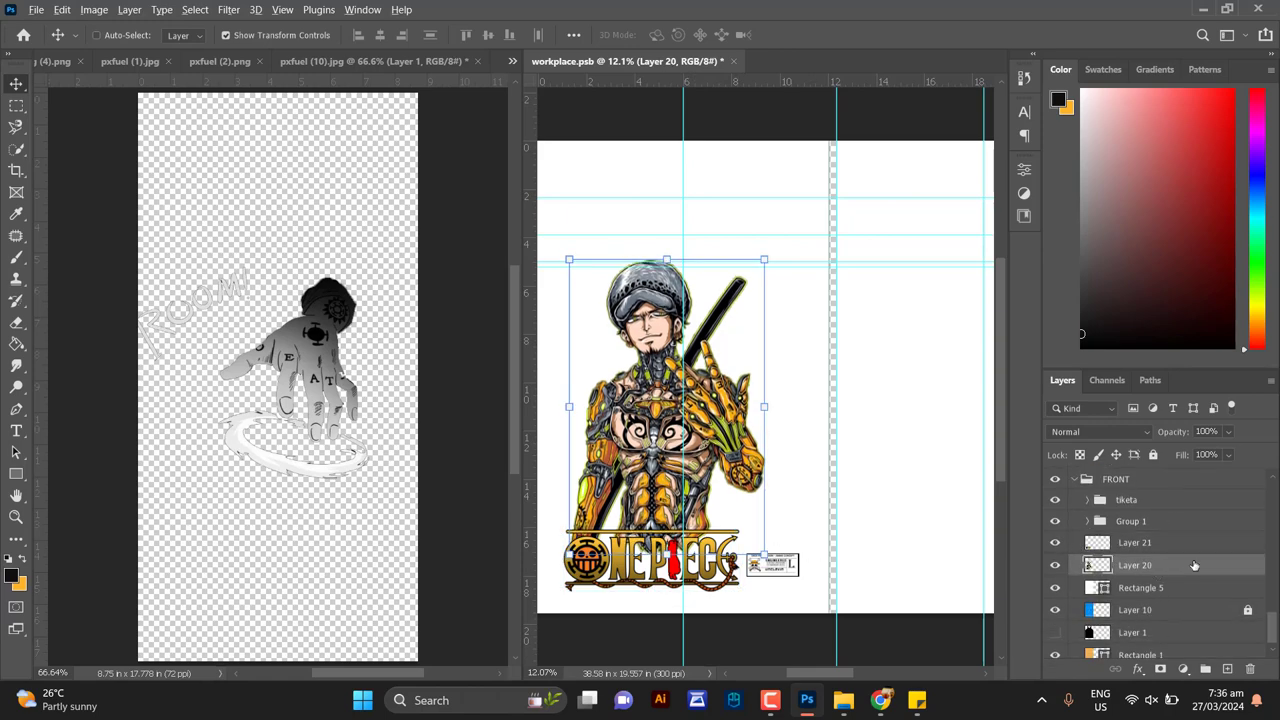
{"action": "left_click_drag", "start_coordinate": [767, 255], "coordinate": [757, 257]}
Copy the yellow Heart Pirates artwork from pxfuel (1).jpg into workplace.psb and place its layer beneath the cyborg figure
{"action": "left_click", "coordinate": [423, 62]}
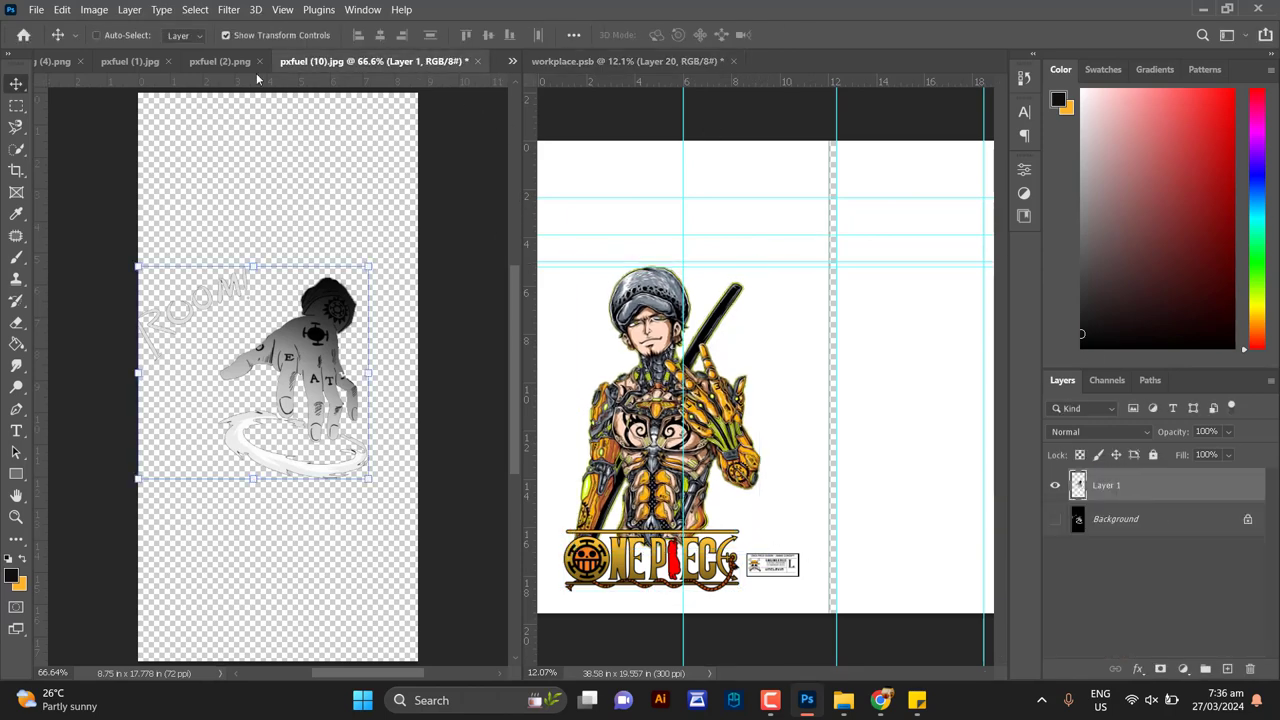
{"action": "left_click", "coordinate": [220, 62]}
{"action": "left_click", "coordinate": [168, 64]}
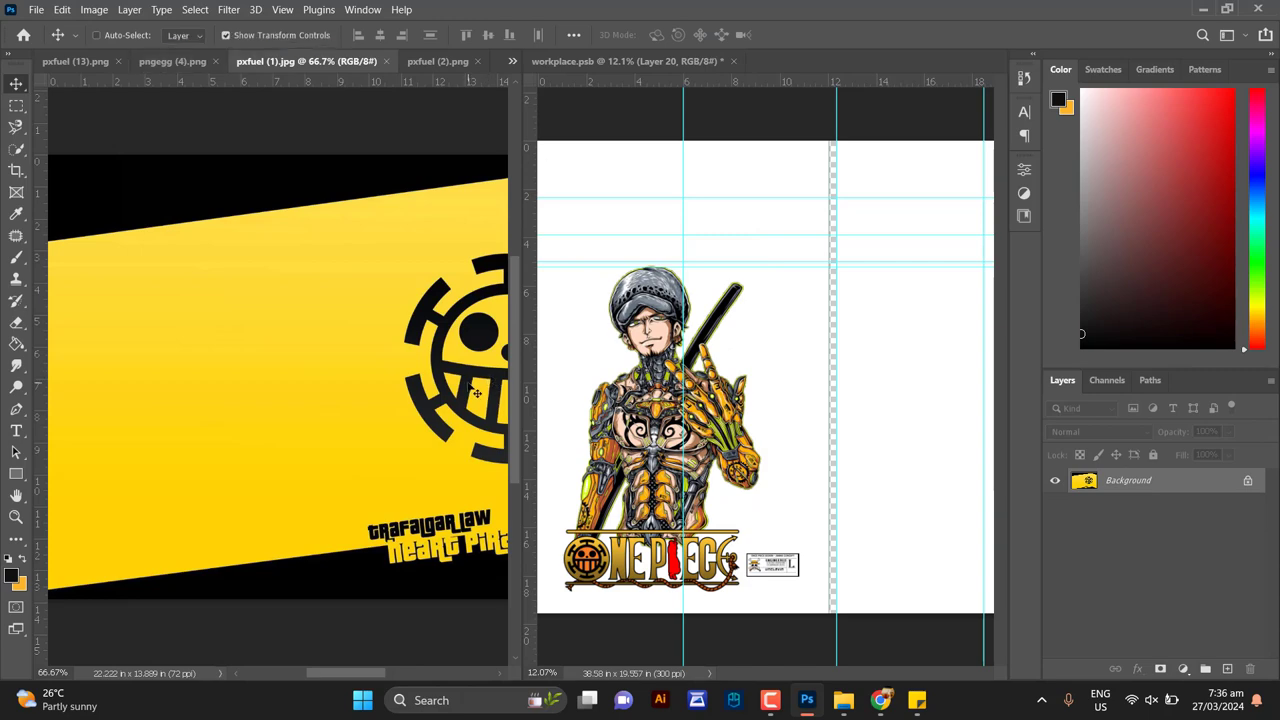
{"action": "left_click_drag", "start_coordinate": [187, 178], "coordinate": [862, 350]}
{"action": "scroll", "coordinate": [1151, 597], "scroll_direction": "down", "scroll_amount": 3}
{"action": "left_click_drag", "start_coordinate": [1152, 538], "coordinate": [1147, 564]}
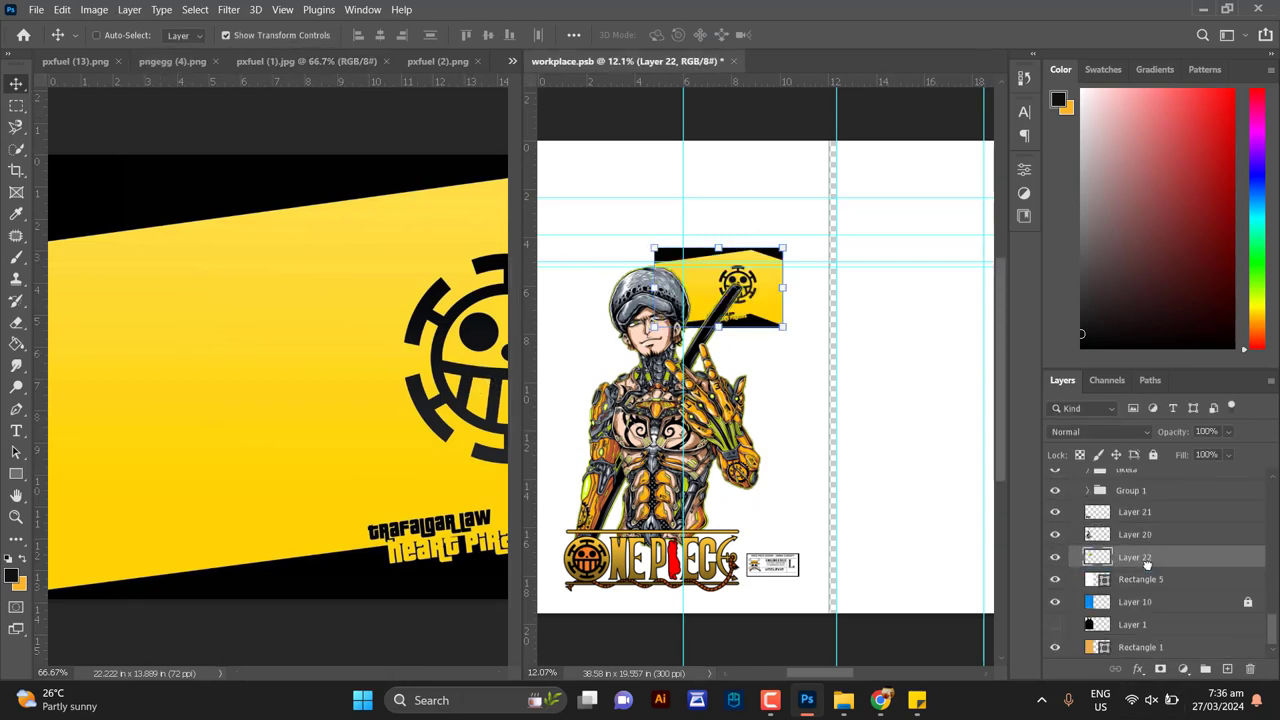
Enlarge the yellow artwork across the upper front panel and clip it to Rectangle 5
{"action": "left_click_drag", "start_coordinate": [783, 327], "coordinate": [929, 630]}
{"action": "left_click_drag", "start_coordinate": [791, 351], "coordinate": [645, 486]}
{"action": "left_click_drag", "start_coordinate": [881, 232], "coordinate": [771, 322]}
{"action": "left_click_drag", "start_coordinate": [588, 371], "coordinate": [719, 262]}
{"action": "key", "text": "Return"}
{"action": "right_click", "coordinate": [1204, 560]}
{"action": "left_click", "coordinate": [1030, 303]}
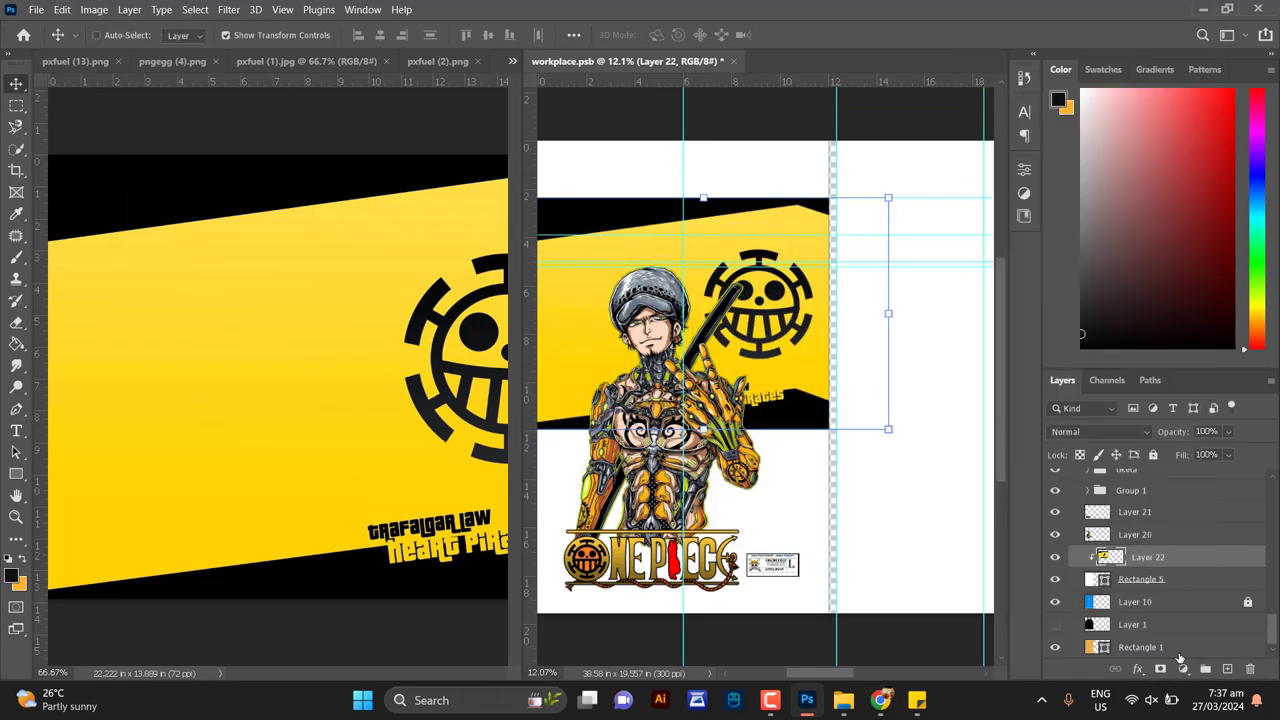
Change the fill colour of Rectangle 5 to black
{"action": "double_click", "coordinate": [1103, 580]}
{"action": "left_click", "coordinate": [842, 524]}
{"action": "left_click", "coordinate": [1226, 291]}
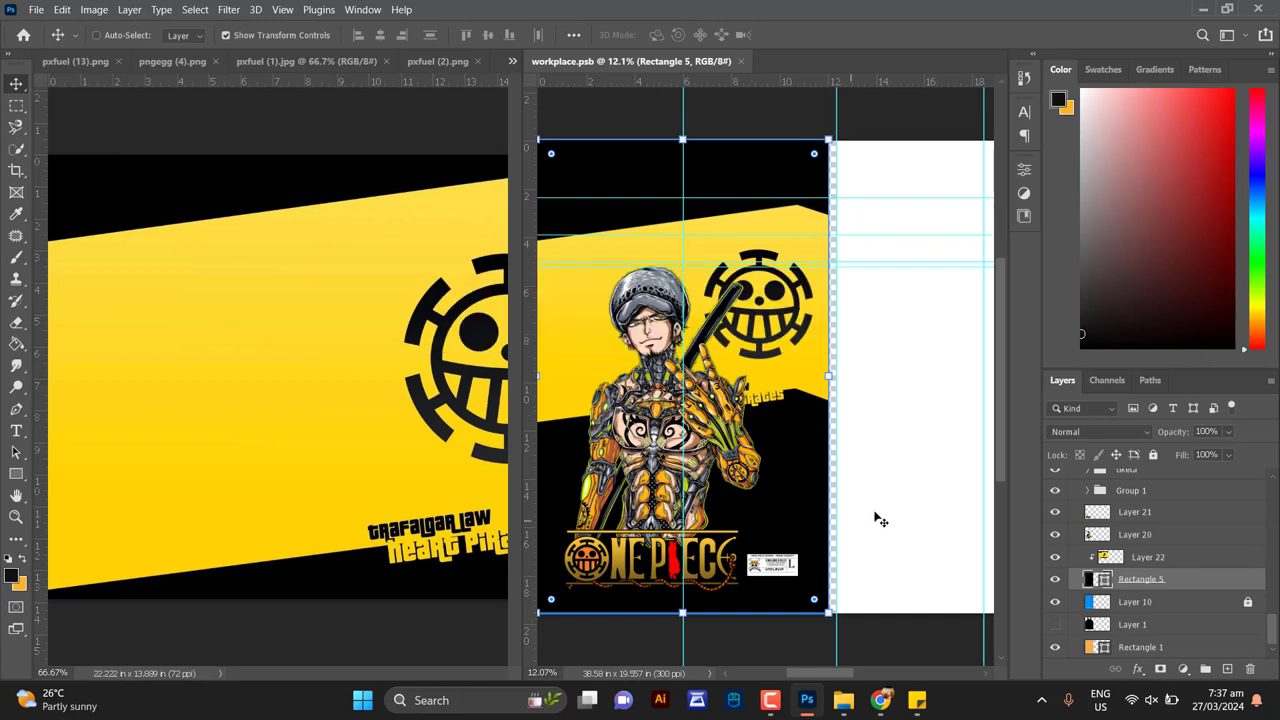
Scale the yellow artwork down slightly and reposition it so the skull emblem and lettering clear the figure
{"action": "left_click", "coordinate": [1161, 556]}
{"action": "left_click_drag", "start_coordinate": [894, 192], "coordinate": [854, 217]}
{"action": "left_click_drag", "start_coordinate": [757, 329], "coordinate": [751, 300]}
Shift the cyborg figure and the yellow artwork slightly left on the front panel
{"action": "left_click", "coordinate": [1129, 540]}
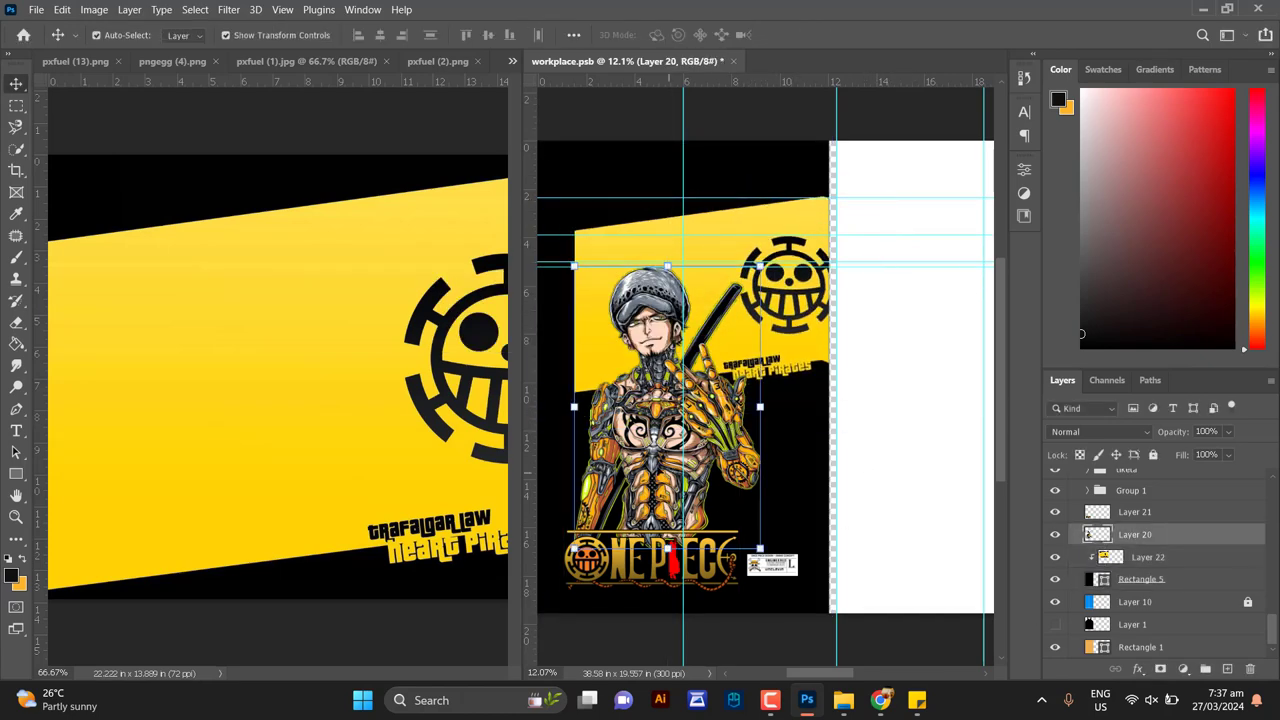
{"action": "left_click_drag", "start_coordinate": [641, 452], "coordinate": [628, 454]}
{"action": "left_click", "coordinate": [1148, 557]}
{"action": "left_click_drag", "start_coordinate": [802, 349], "coordinate": [790, 347]}
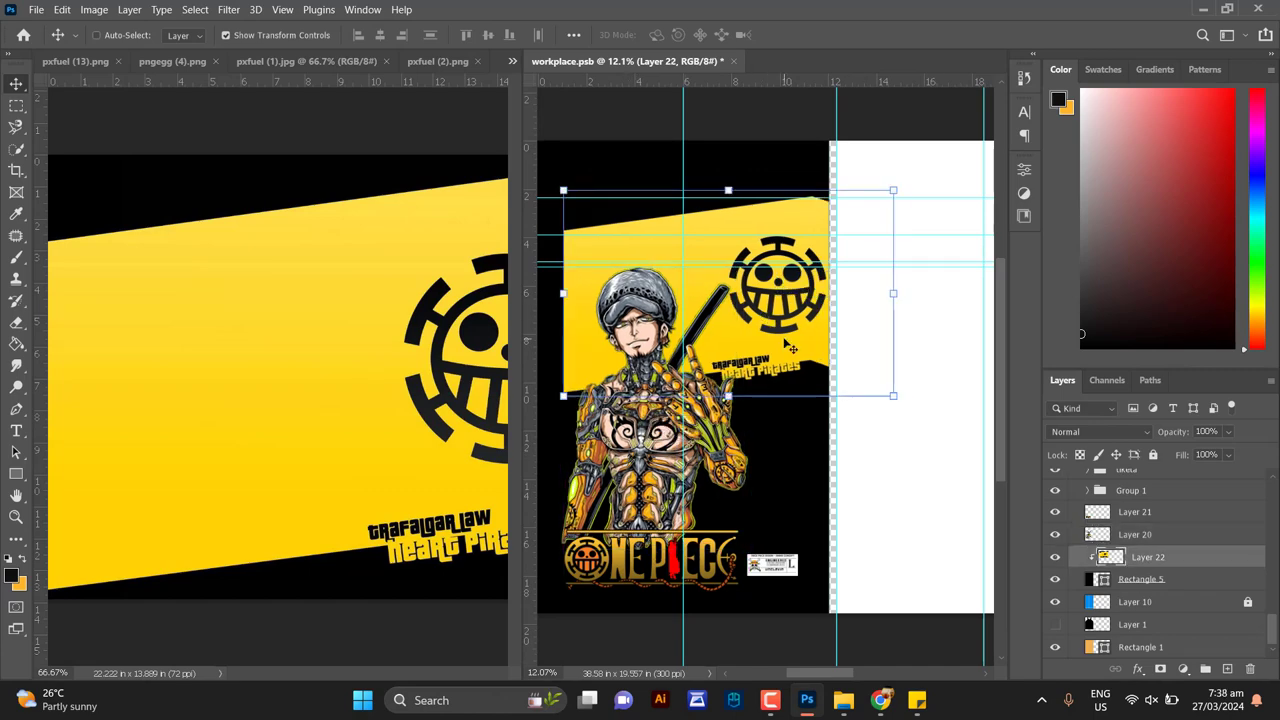
Move the Vneck nba cut mockup.psd document into the same pane as workplace.psb
{"action": "left_click", "coordinate": [513, 62]}
{"action": "left_click", "coordinate": [592, 67]}
{"action": "left_click_drag", "start_coordinate": [252, 64], "coordinate": [866, 58]}
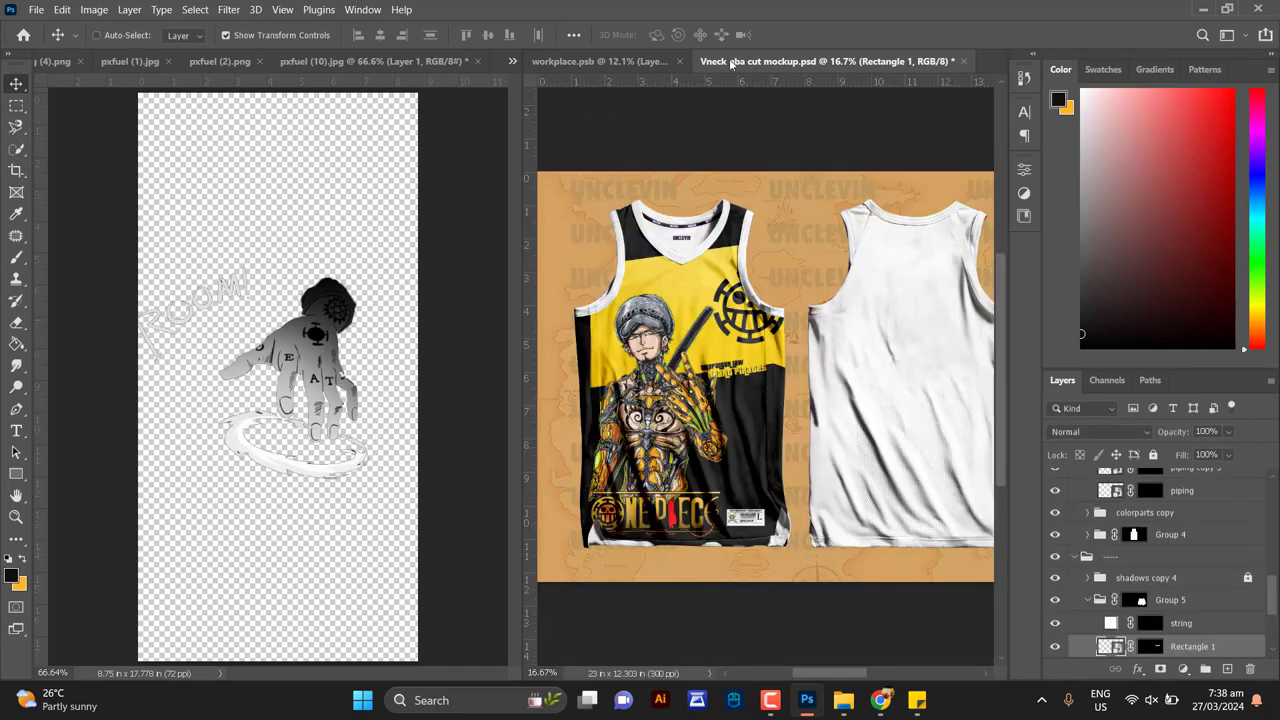
Reposition the yellow artwork up and to the left on the front panel, checking its placement on the jersey mockup
{"action": "left_click", "coordinate": [620, 62]}
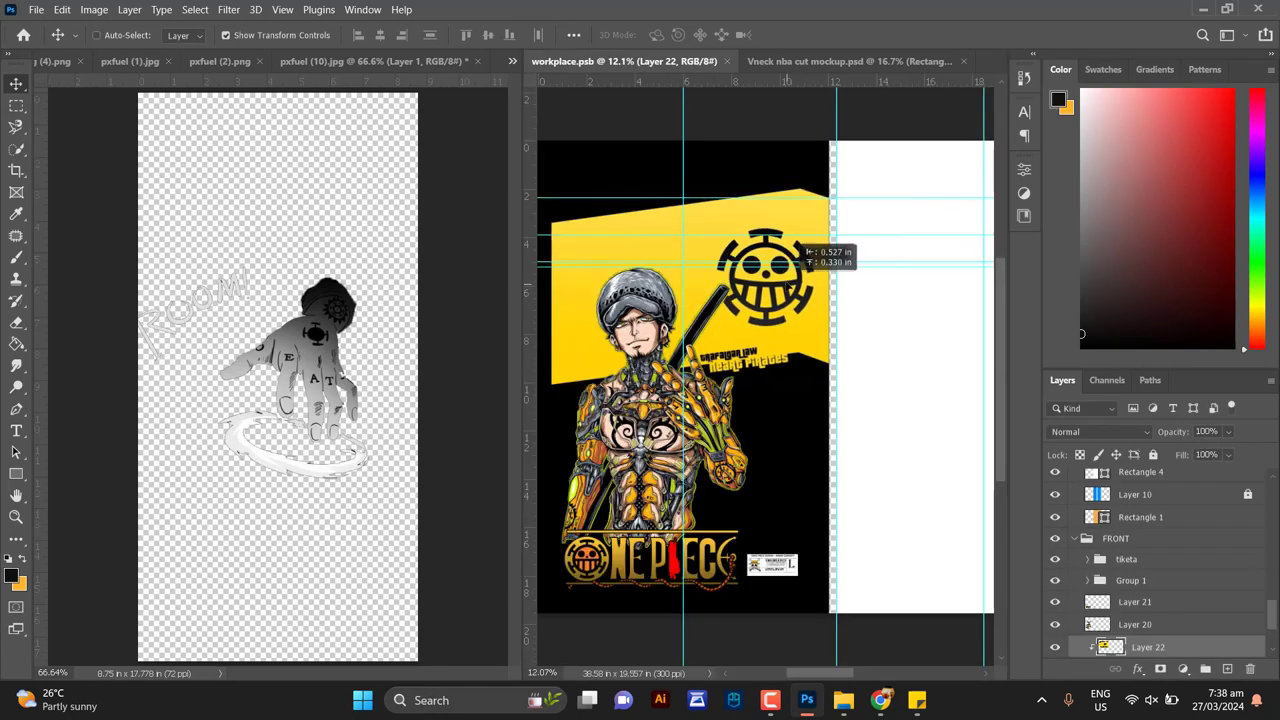
{"action": "left_click", "coordinate": [811, 64]}
{"action": "left_click", "coordinate": [620, 62]}
{"action": "left_click_drag", "start_coordinate": [757, 316], "coordinate": [750, 316]}
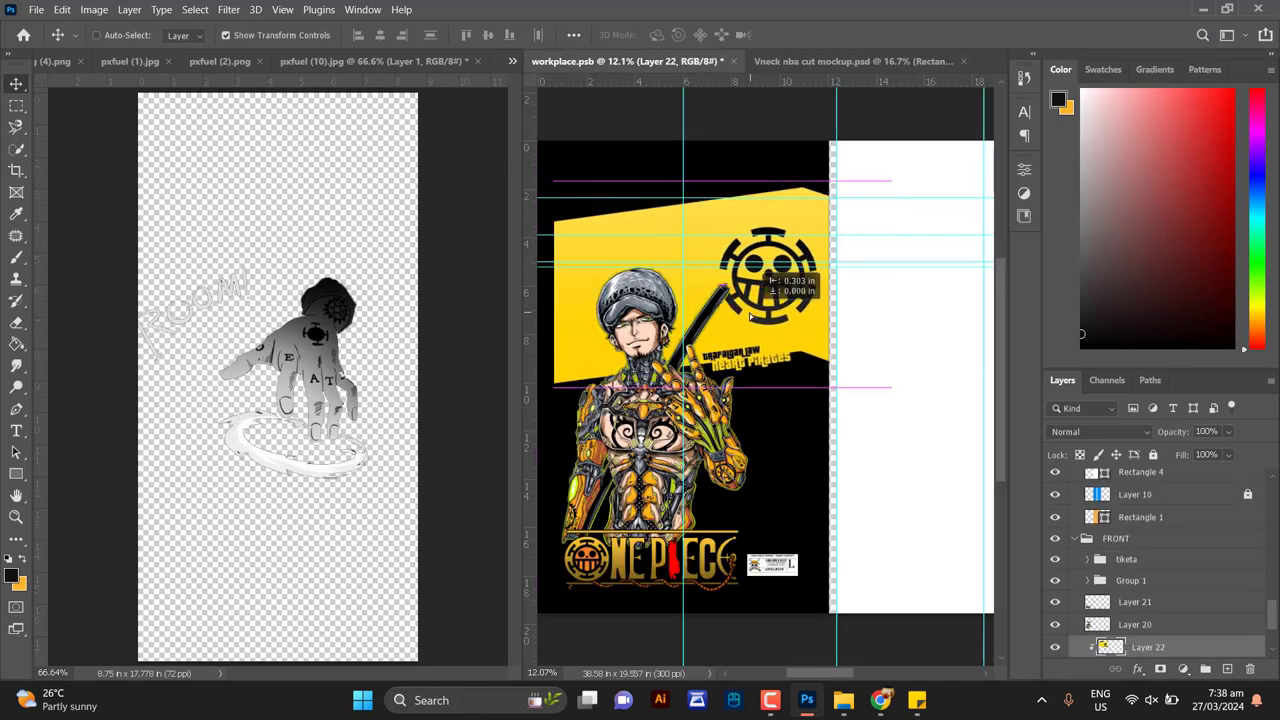
Copy the hand and ROOM! artwork from pxfuel (10).jpg into workplace.psb and enlarge it behind the cyborg figure
{"action": "left_click", "coordinate": [117, 110]}
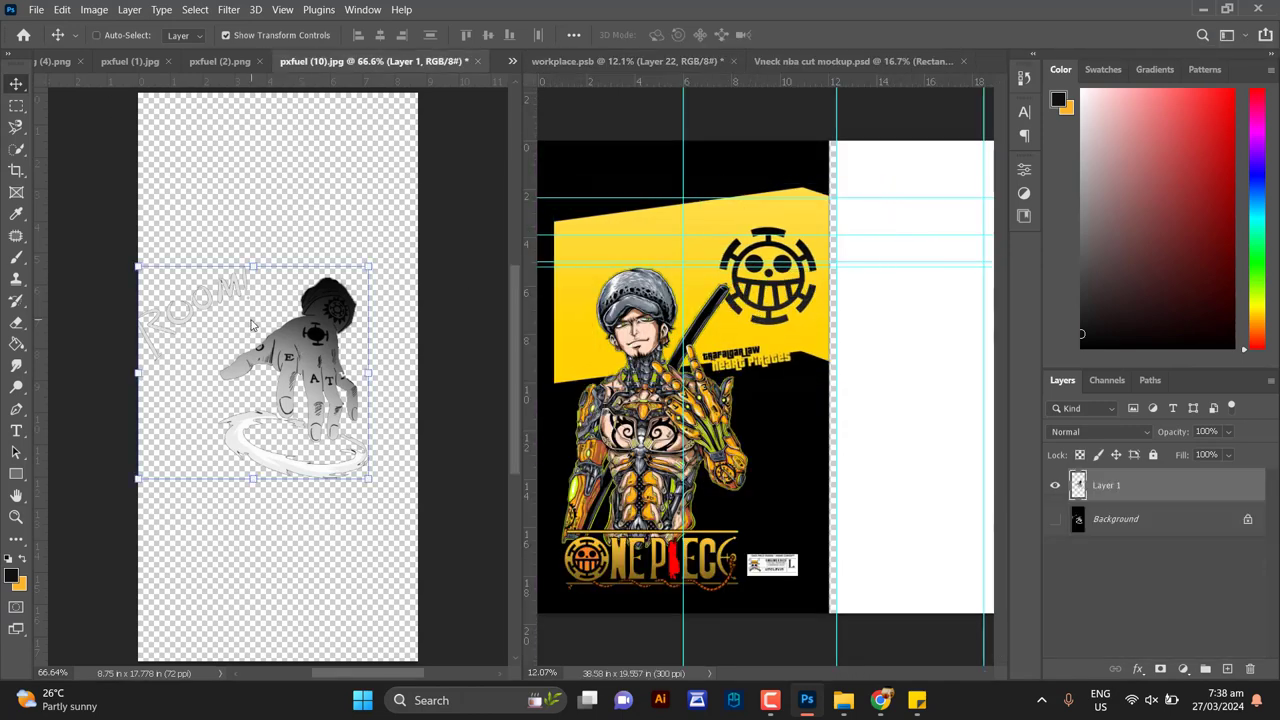
{"action": "left_click_drag", "start_coordinate": [274, 353], "coordinate": [815, 338]}
{"action": "left_click_drag", "start_coordinate": [747, 411], "coordinate": [747, 431]}
{"action": "key", "text": "Return"}
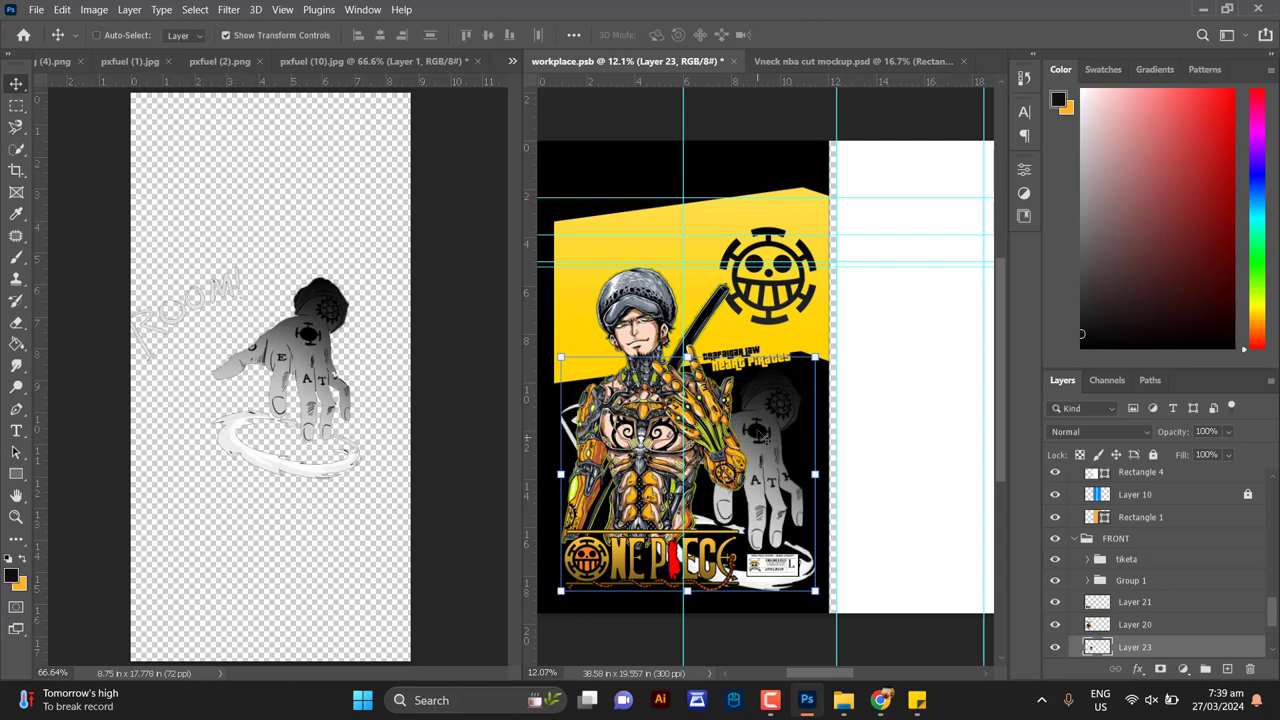
Hide the cyborg figure's layer, outline the ROOM! lettering with the Pen tool and turn the path into a selection
{"action": "left_click", "coordinate": [1056, 625]}
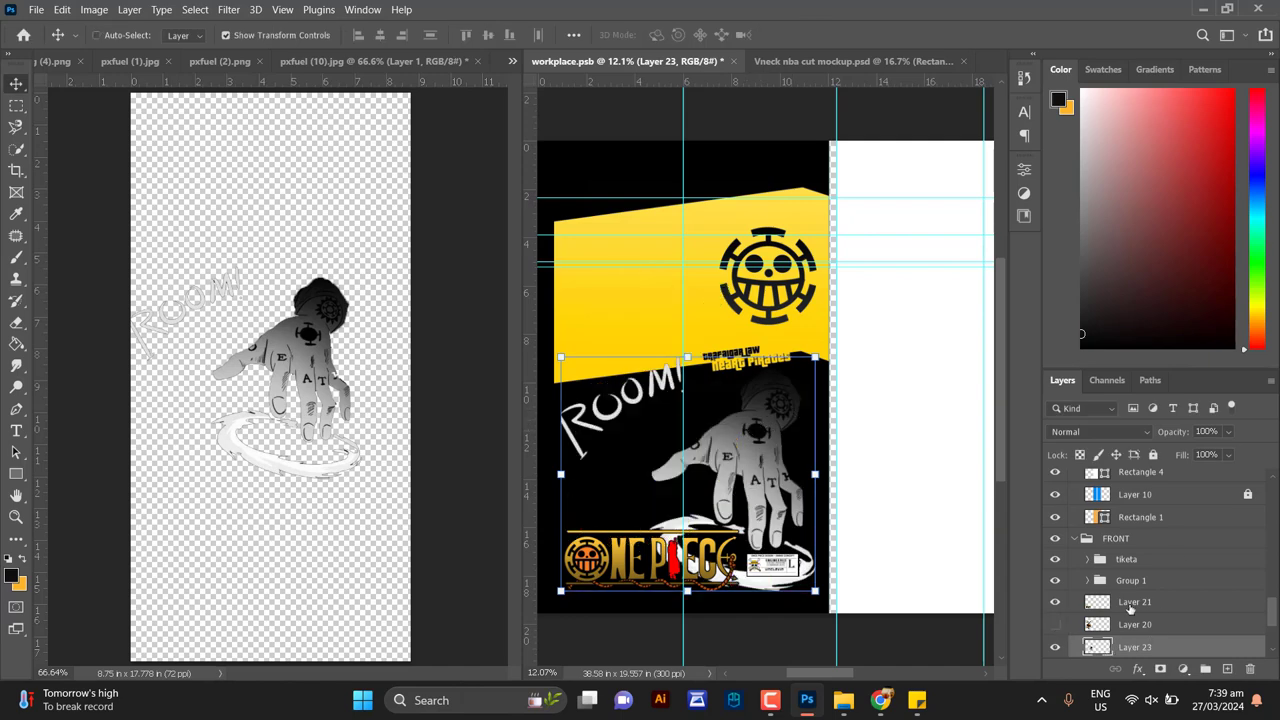
{"action": "left_click", "coordinate": [16, 110]}
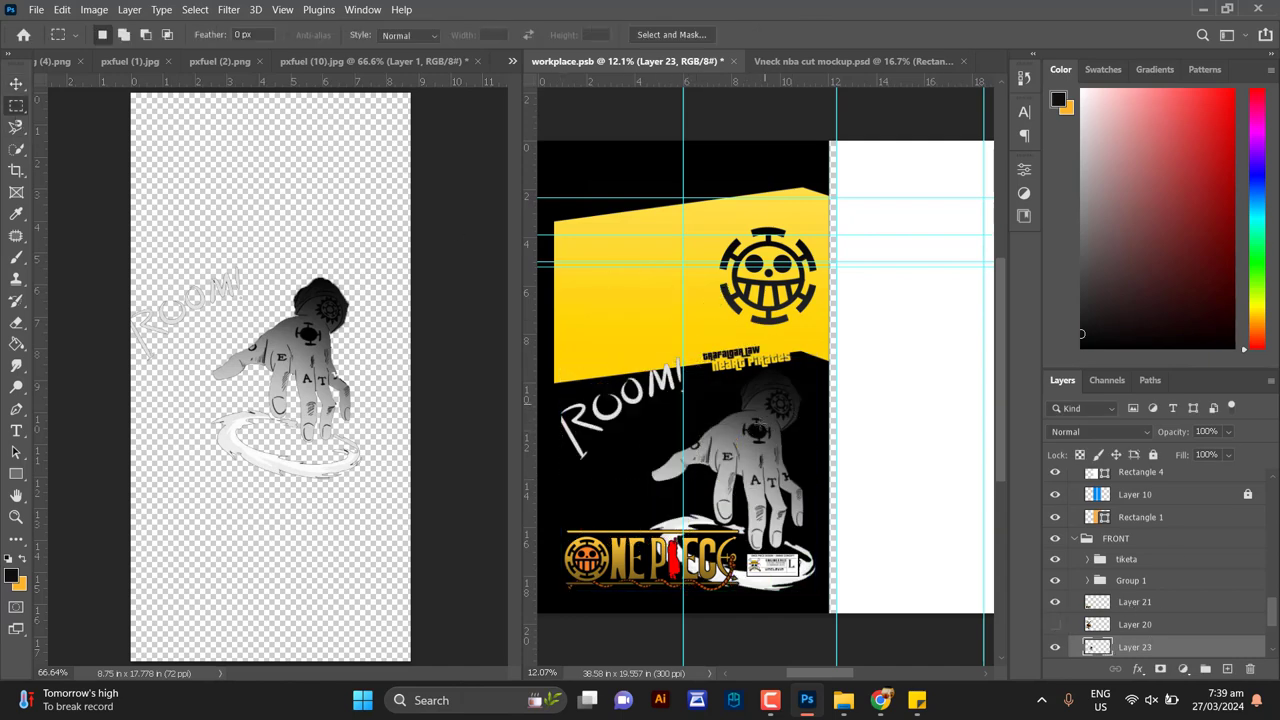
{"action": "key", "text": "v"}
{"action": "left_click", "coordinate": [15, 412]}
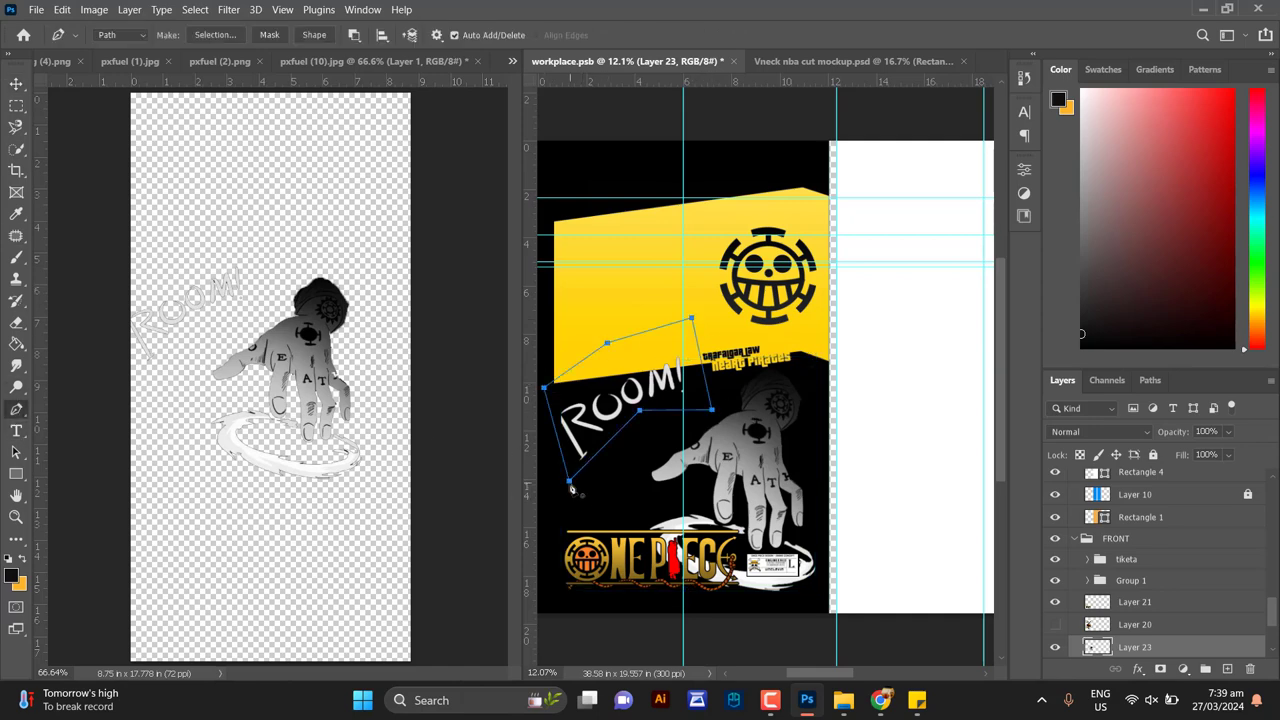
{"action": "left_click", "coordinate": [609, 343]}
{"action": "left_click", "coordinate": [691, 317]}
{"action": "right_click", "coordinate": [589, 384]}
{"action": "left_click", "coordinate": [640, 380]}
{"action": "key", "text": "Return"}
Invert the selection, move the hand artwork onto its own layer and place it at the front panel's lower right
{"action": "key", "text": "ctrl+shift+i"}
{"action": "key", "text": "ctrl+x"}
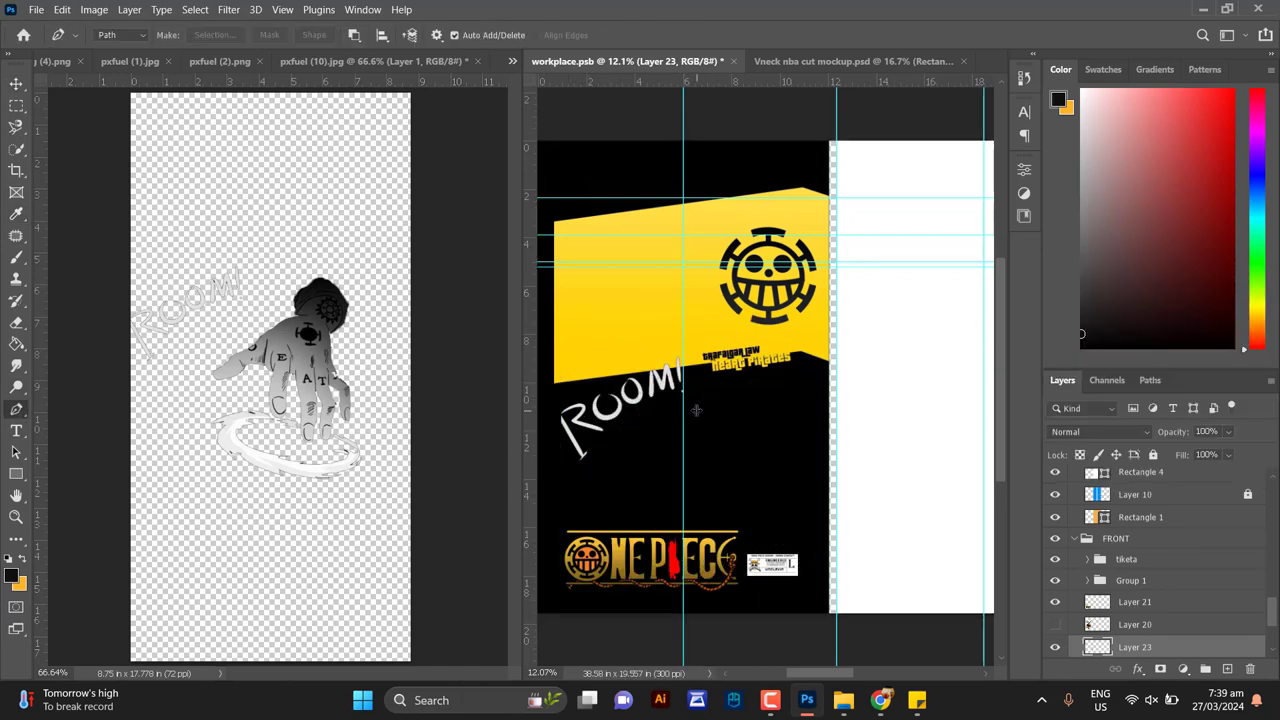
{"action": "key", "text": "ctrl+v"}
{"action": "scroll", "coordinate": [1140, 650], "scroll_direction": "down", "scroll_amount": 3}
{"action": "key", "text": "v"}
{"action": "left_click_drag", "start_coordinate": [800, 327], "coordinate": [775, 427]}
Move the ROOM! lettering up over the yellow area's top edge and show the cyborg figure's layer again
{"action": "left_click", "coordinate": [1135, 606]}
{"action": "left_click_drag", "start_coordinate": [624, 377], "coordinate": [636, 224]}
{"action": "left_click", "coordinate": [1055, 561]}
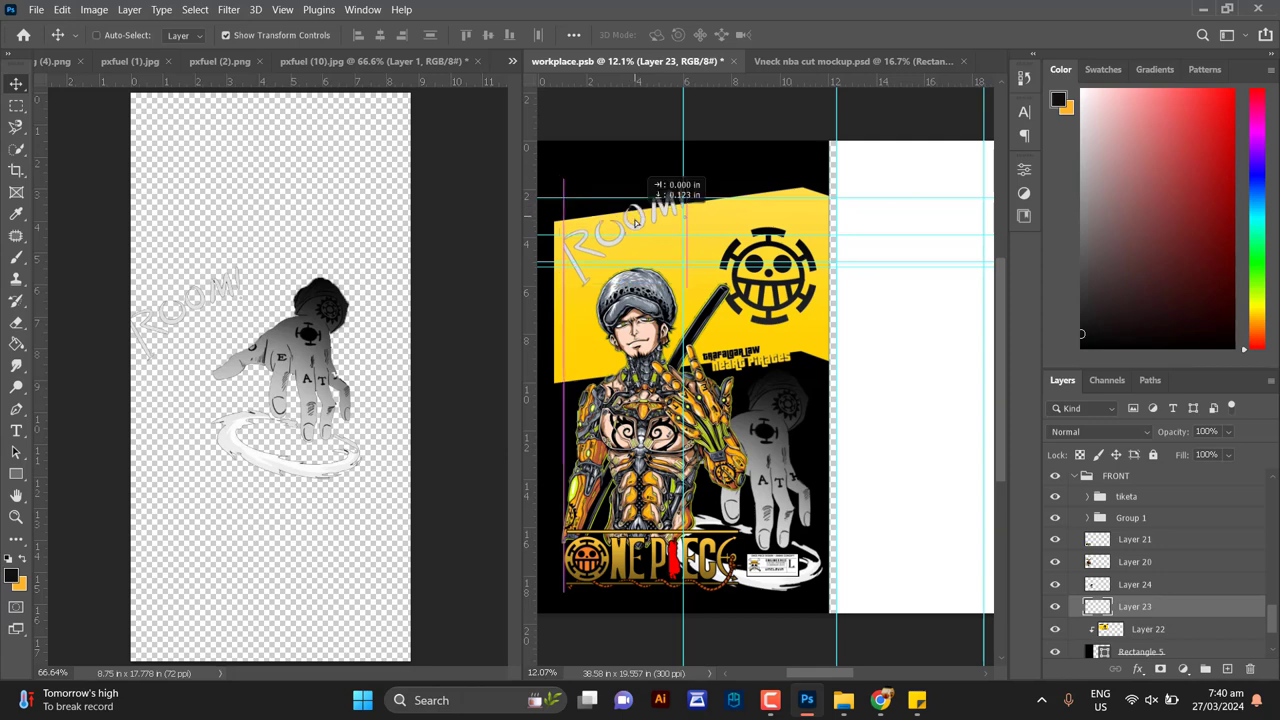
Check the front design on the jersey mockup and move the ROOM! lettering right, near the skull emblem
{"action": "left_click", "coordinate": [203, 203]}
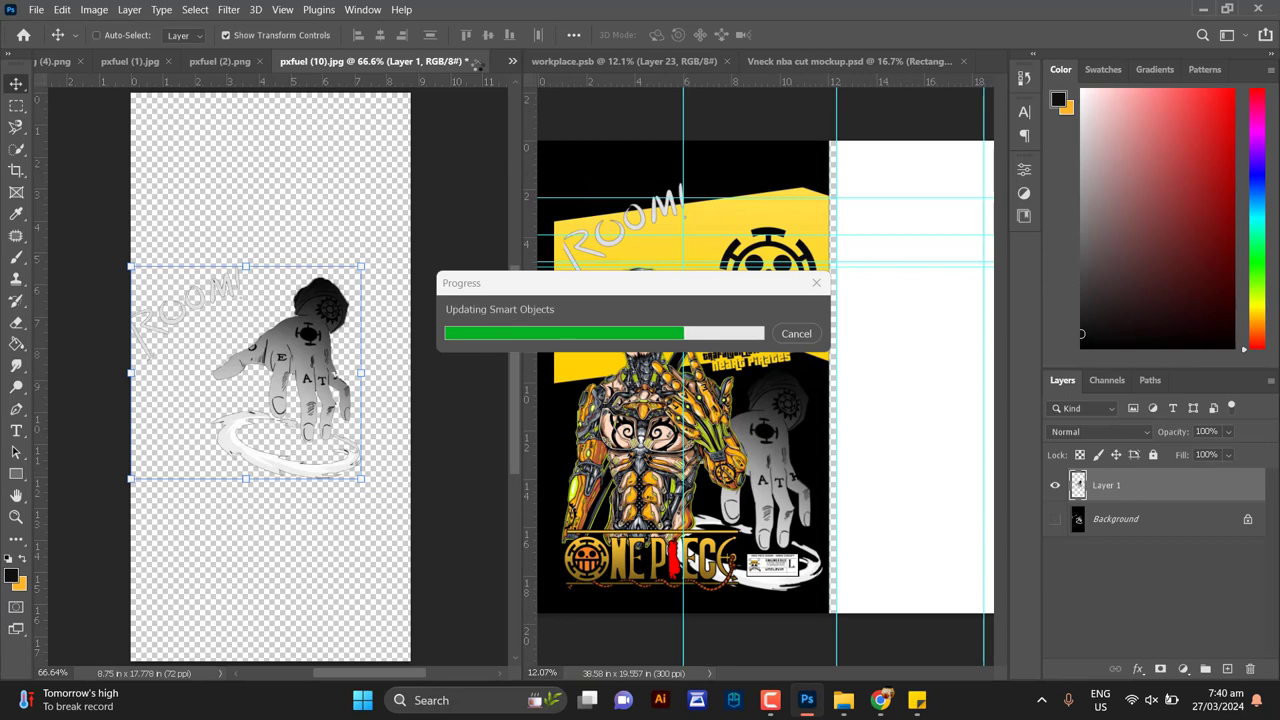
{"action": "left_click", "coordinate": [780, 61]}
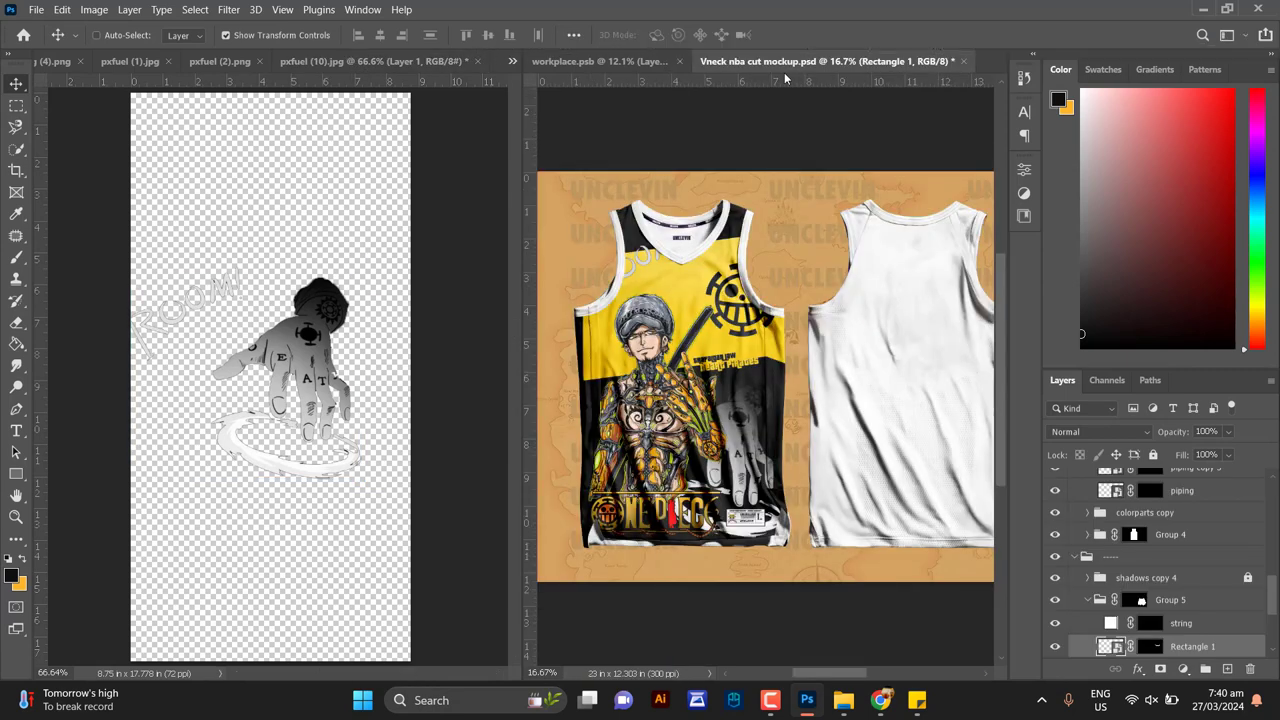
{"action": "left_click", "coordinate": [561, 61]}
{"action": "left_click_drag", "start_coordinate": [616, 194], "coordinate": [699, 231]}
{"action": "left_click", "coordinate": [848, 60]}
{"action": "left_click", "coordinate": [665, 61]}
Apply a black Color Overlay to the ROOM! lettering layer
{"action": "double_click", "coordinate": [1188, 648]}
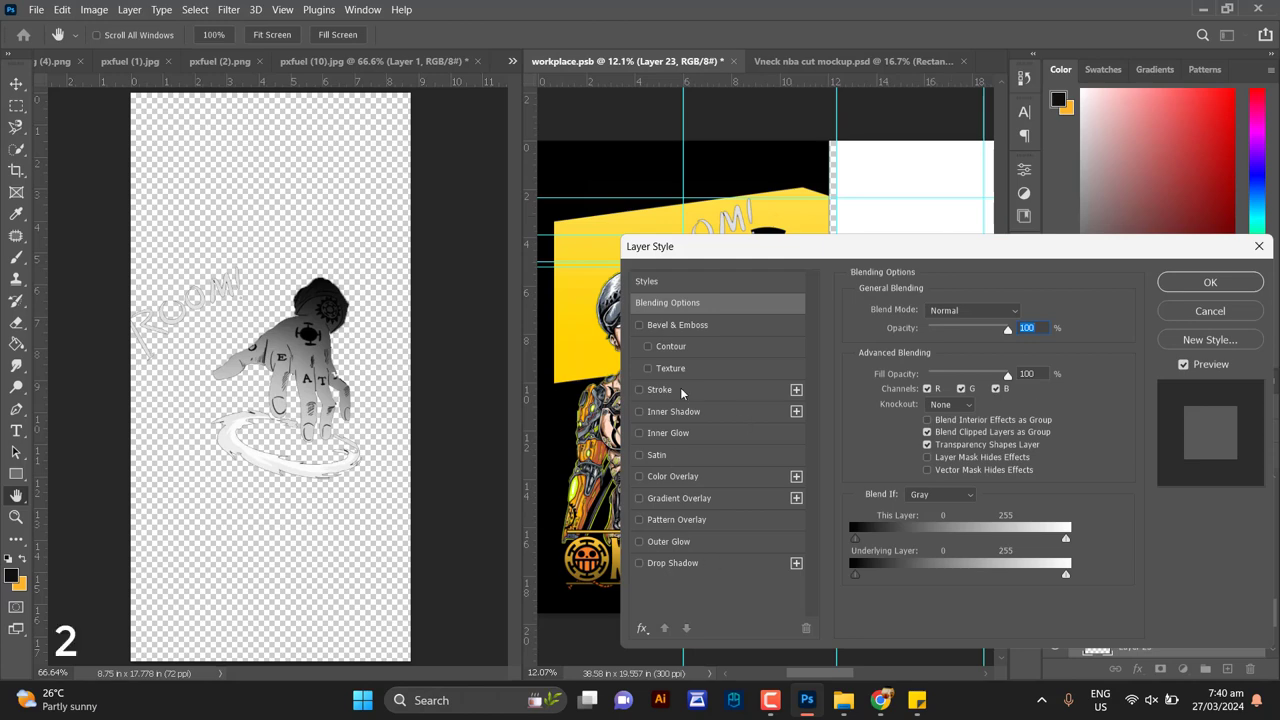
{"action": "left_click", "coordinate": [686, 482]}
{"action": "left_click", "coordinate": [1021, 318]}
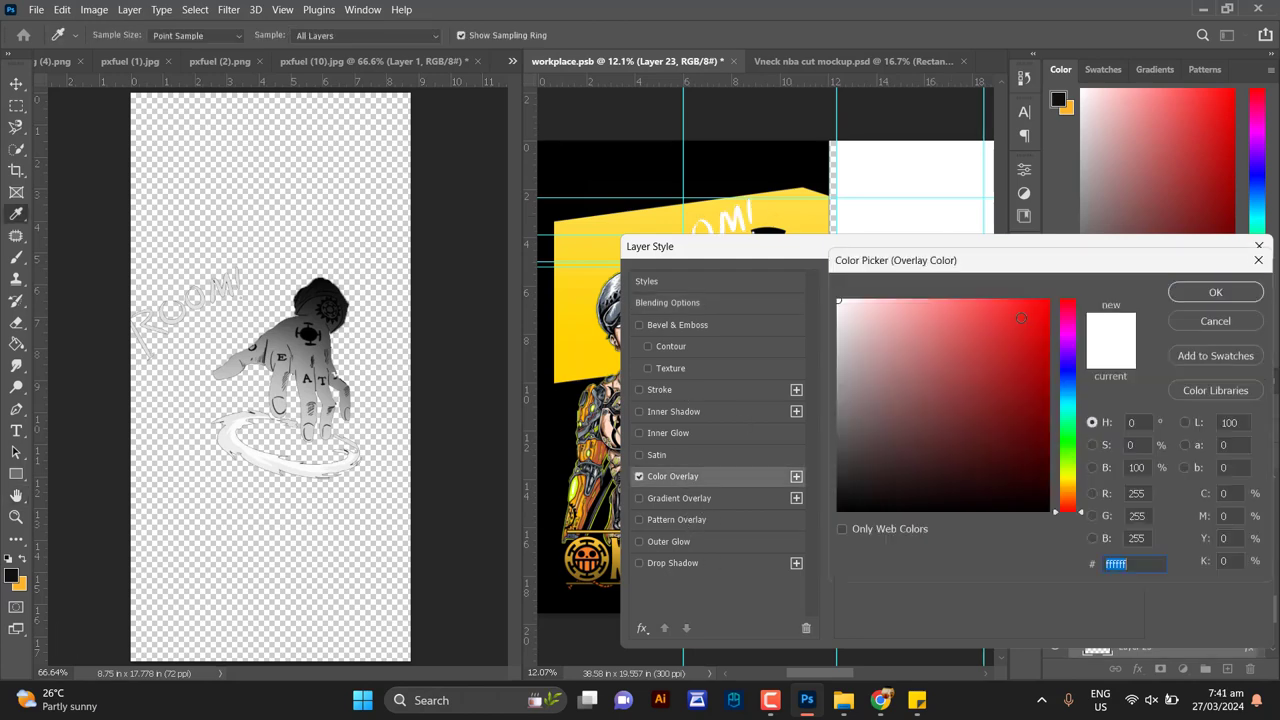
{"action": "left_click", "coordinate": [1219, 292]}
{"action": "left_click", "coordinate": [1222, 292]}
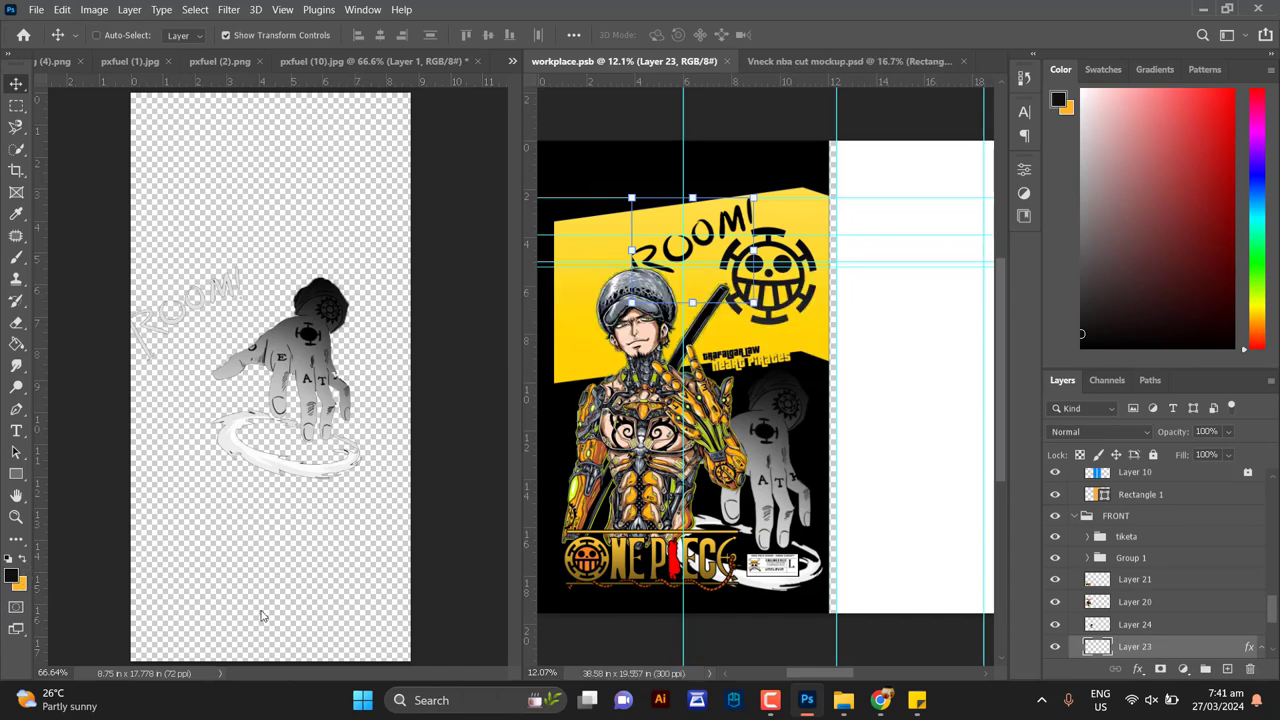
Set the background color to an orange sampled from the front artwork
{"action": "key", "text": "ctrl+plus"}
{"action": "key", "text": "ctrl+plus"}
{"action": "scroll", "coordinate": [127, 577], "scroll_direction": "down", "scroll_amount": 3}
{"action": "scroll", "coordinate": [127, 577], "scroll_direction": "left", "scroll_amount": 5}
{"action": "left_click", "coordinate": [24, 588]}
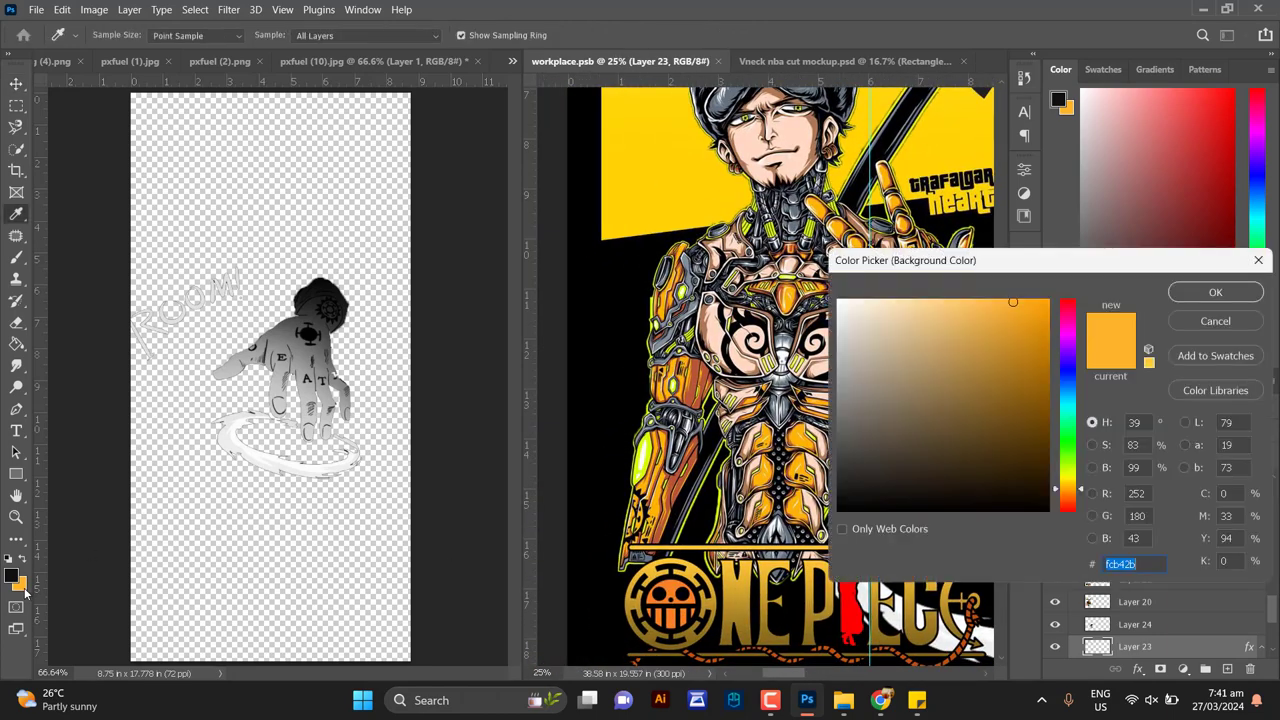
{"action": "left_click", "coordinate": [1215, 293]}
{"action": "left_click_drag", "start_coordinate": [940, 250], "coordinate": [600, 525]}
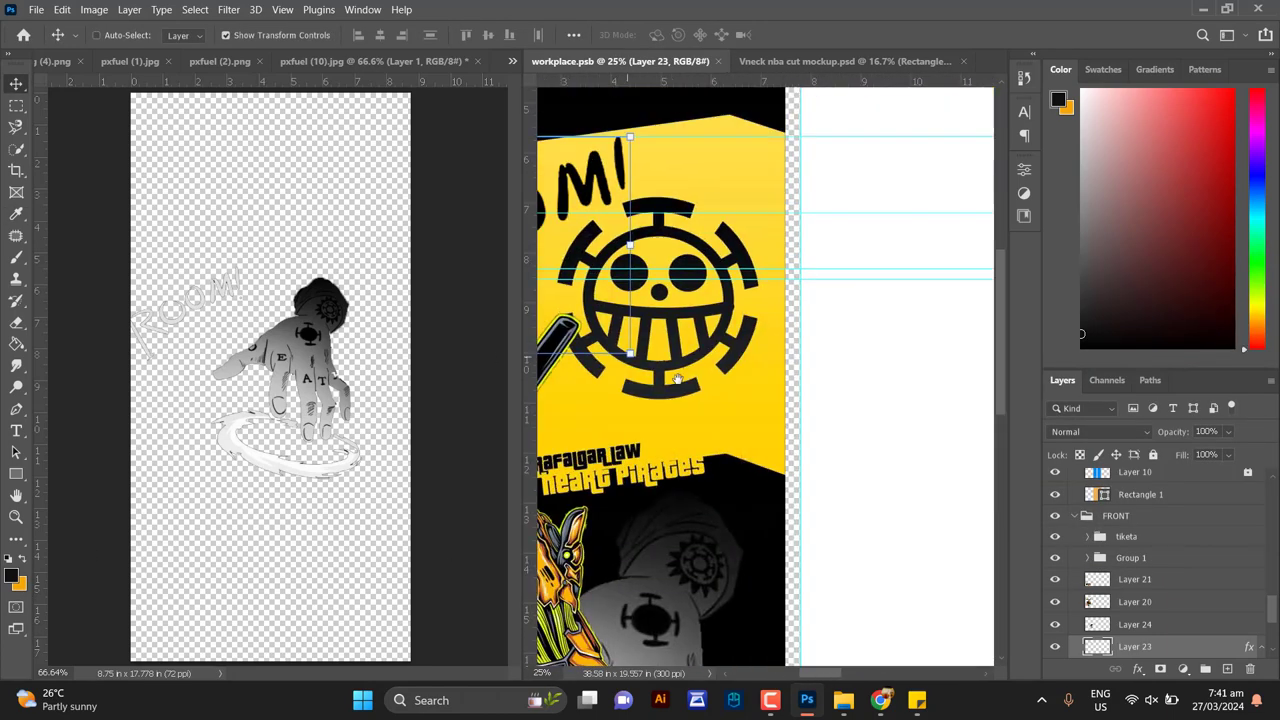
{"action": "scroll", "coordinate": [975, 395], "scroll_direction": "down", "scroll_amount": 5}
{"action": "left_click_drag", "start_coordinate": [975, 395], "coordinate": [704, 326]}
Open the mockup's Rectangle 1 copy 215.psb smart object and fill its Rectangle 1 shape with the orange background color
{"action": "left_click", "coordinate": [816, 61]}
{"action": "scroll", "coordinate": [1204, 558], "scroll_direction": "up", "scroll_amount": 15}
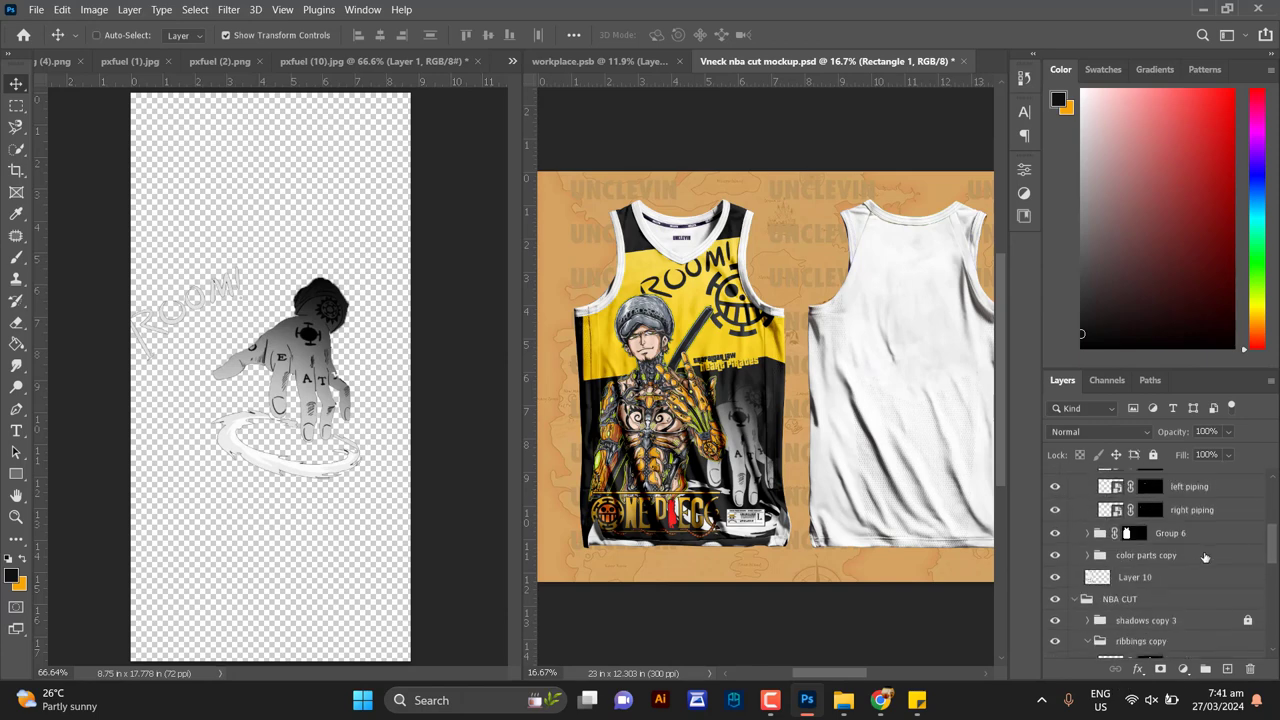
{"action": "double_click", "coordinate": [1118, 567]}
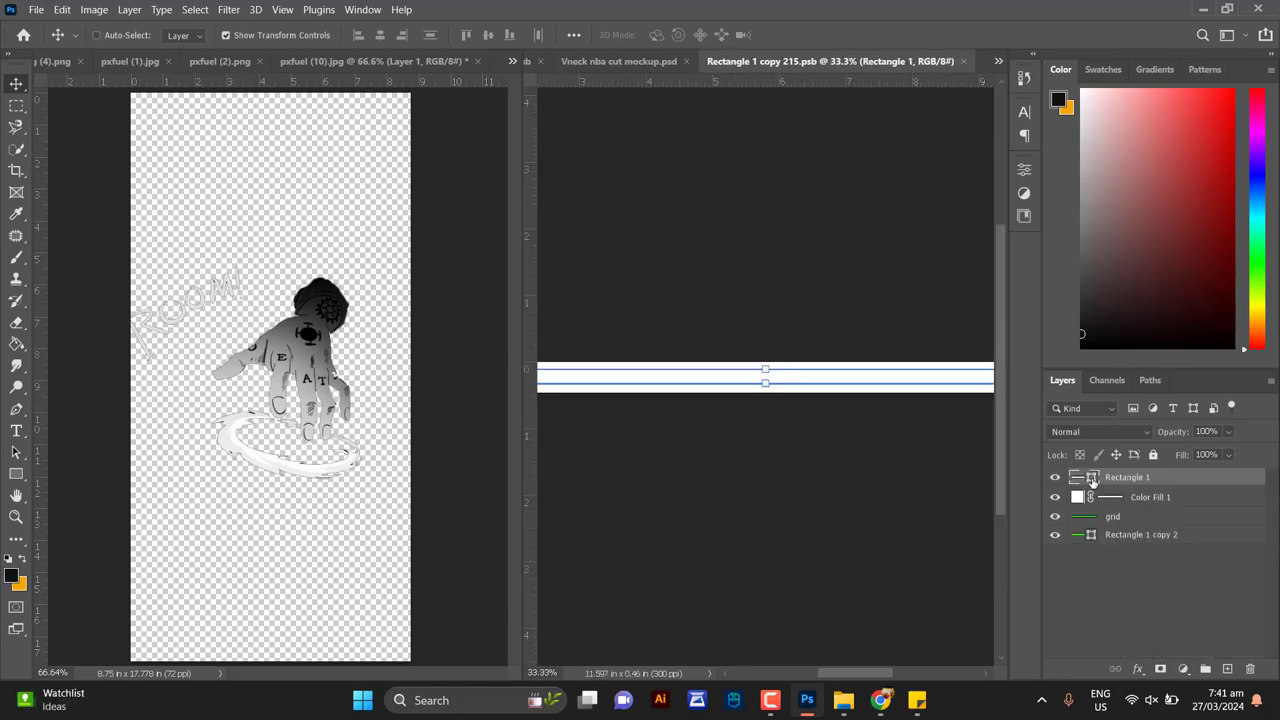
{"action": "double_click", "coordinate": [1091, 479]}
{"action": "left_click", "coordinate": [23, 586]}
{"action": "left_click", "coordinate": [1213, 293]}
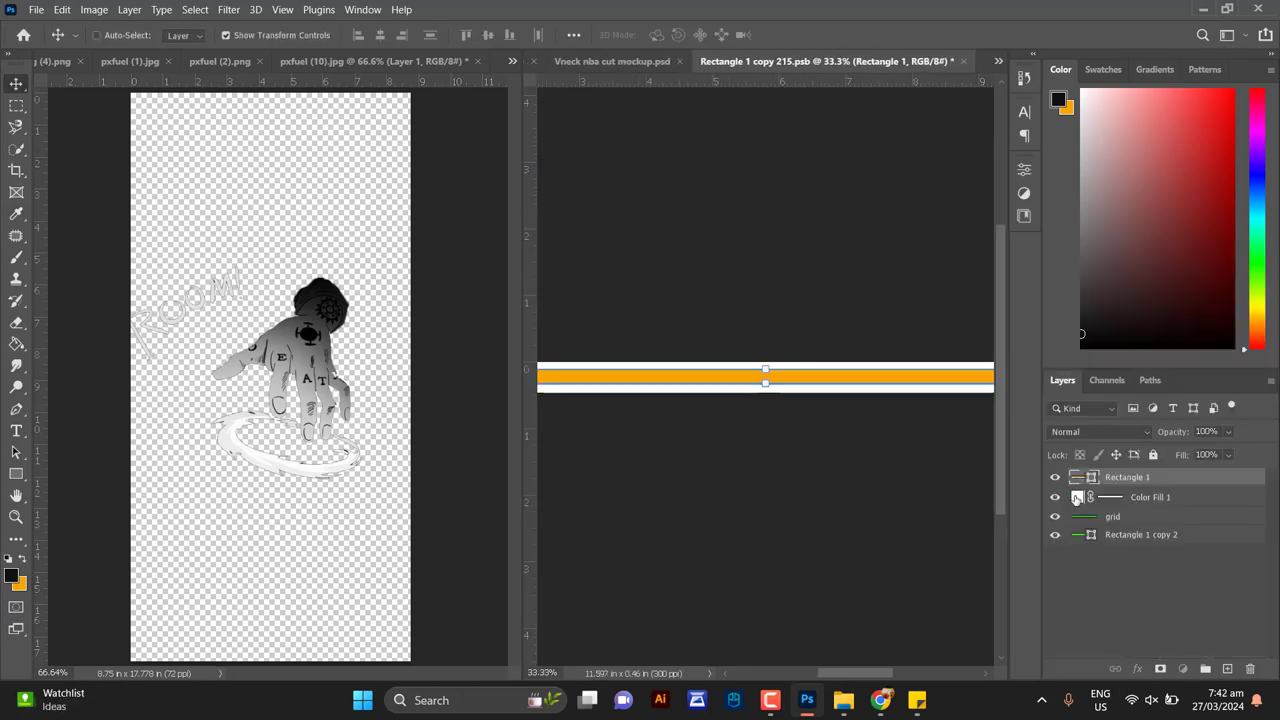
Set Color Fill 1 in Rectangle 1 copy 215.psb to the same orange, then save and close the file
{"action": "double_click", "coordinate": [1077, 497]}
{"action": "left_click", "coordinate": [1215, 292]}
{"action": "key", "text": "ctrl+s"}
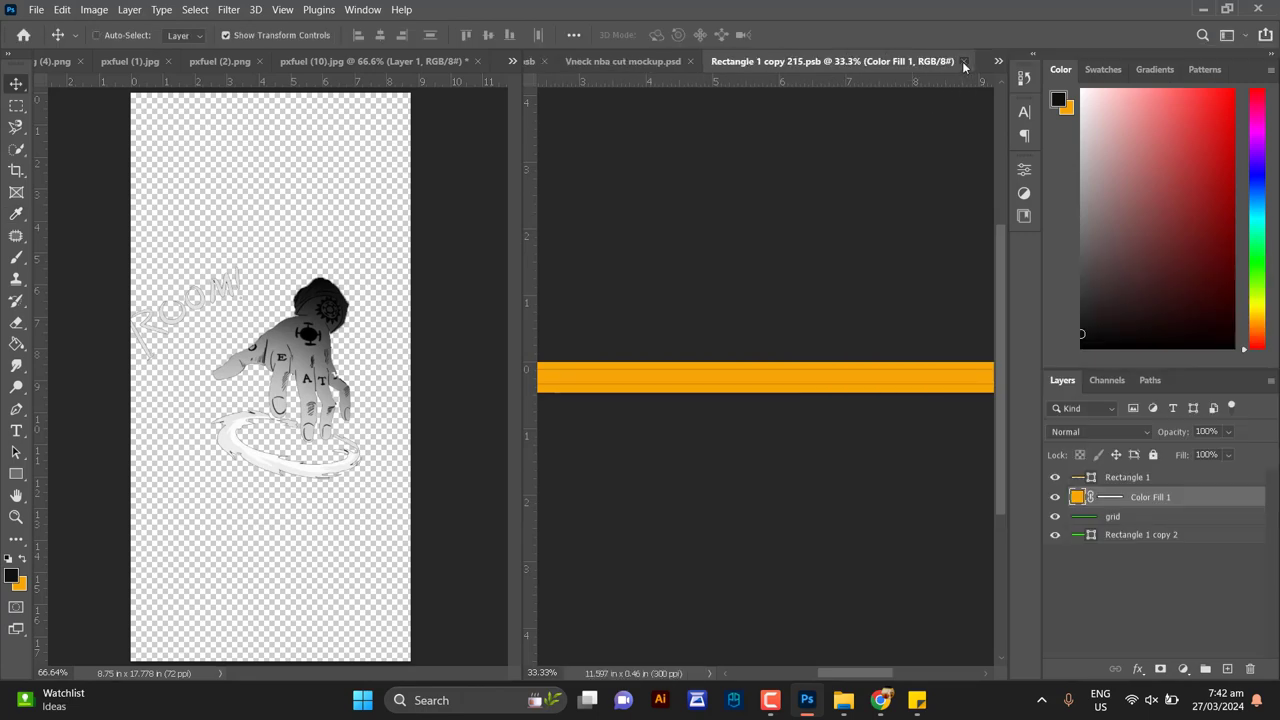
{"action": "left_click", "coordinate": [964, 62]}
Open the mockup's Rectangle 125.psb smart object and fill its Rectangle 2 shape with the orange background color
{"action": "scroll", "coordinate": [1209, 600], "scroll_direction": "down", "scroll_amount": 6}
{"action": "double_click", "coordinate": [1116, 604]}
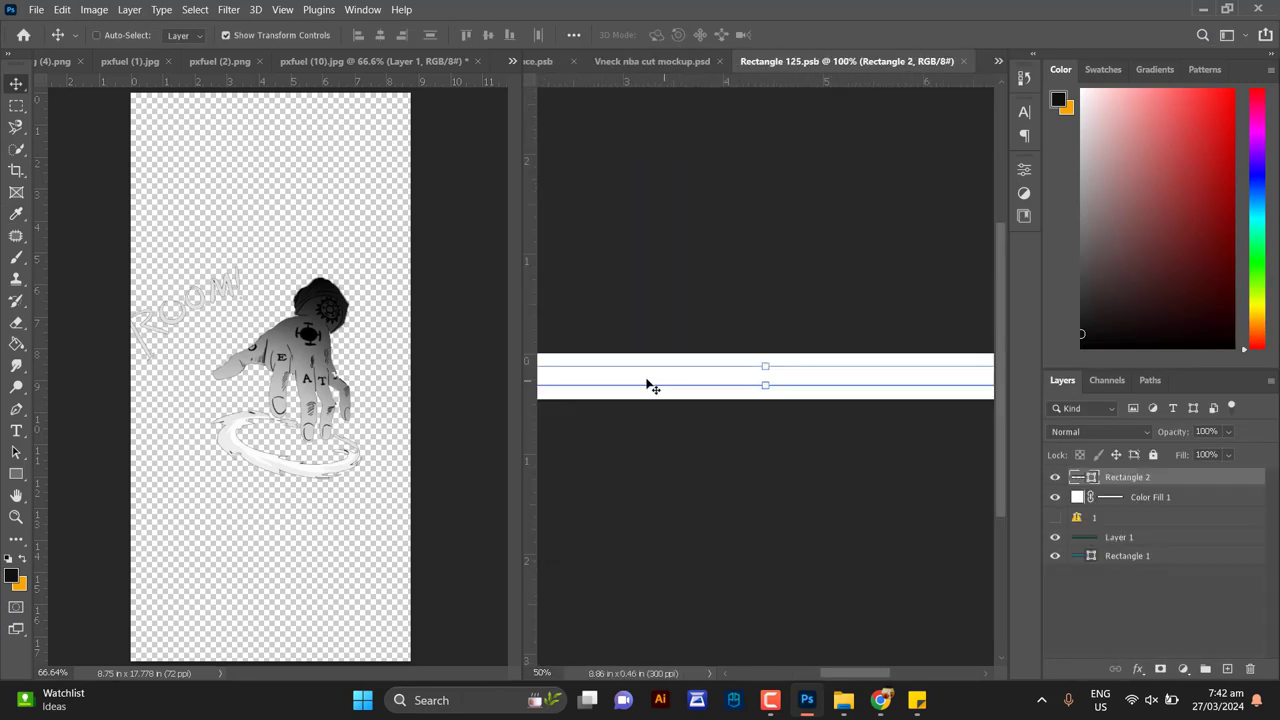
{"action": "double_click", "coordinate": [1090, 479]}
{"action": "left_click", "coordinate": [22, 584]}
{"action": "left_click", "coordinate": [1215, 292]}
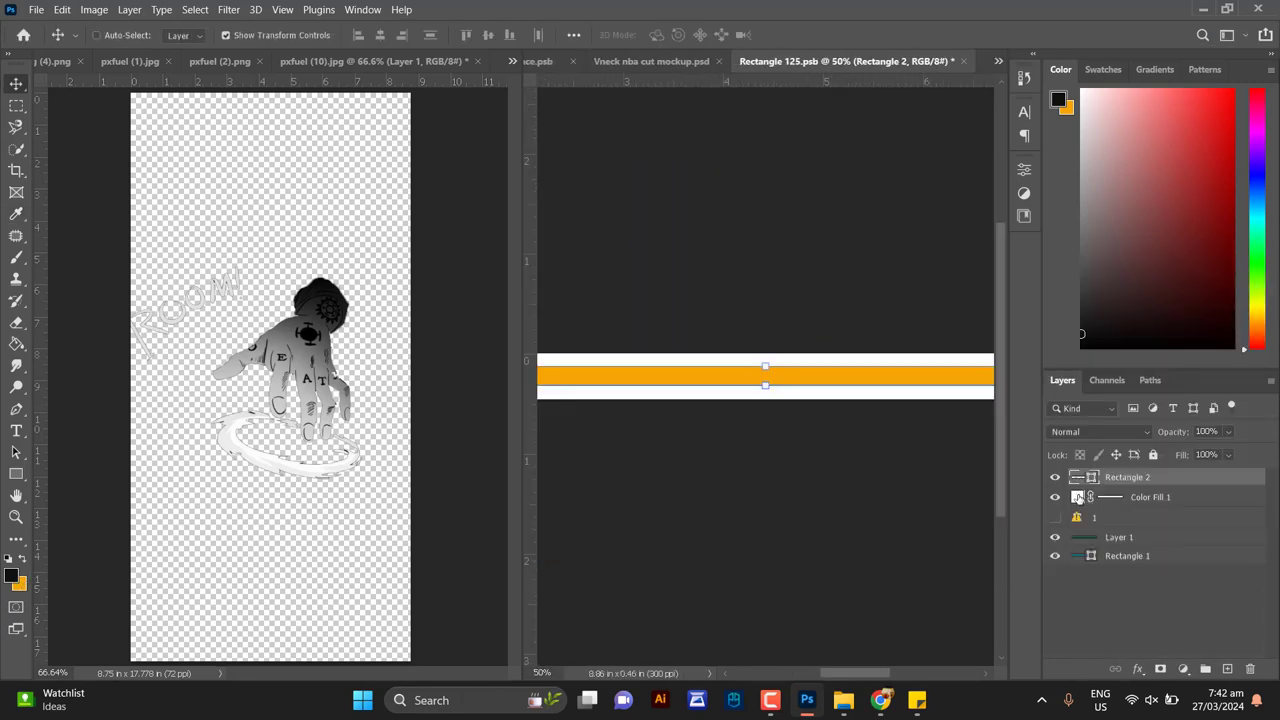
Set Color Fill 1 in Rectangle 125.psb to the same orange, then save and close the file
{"action": "double_click", "coordinate": [1077, 497]}
{"action": "left_click", "coordinate": [22, 584]}
{"action": "left_click", "coordinate": [1215, 292]}
{"action": "key", "text": "ctrl+s"}
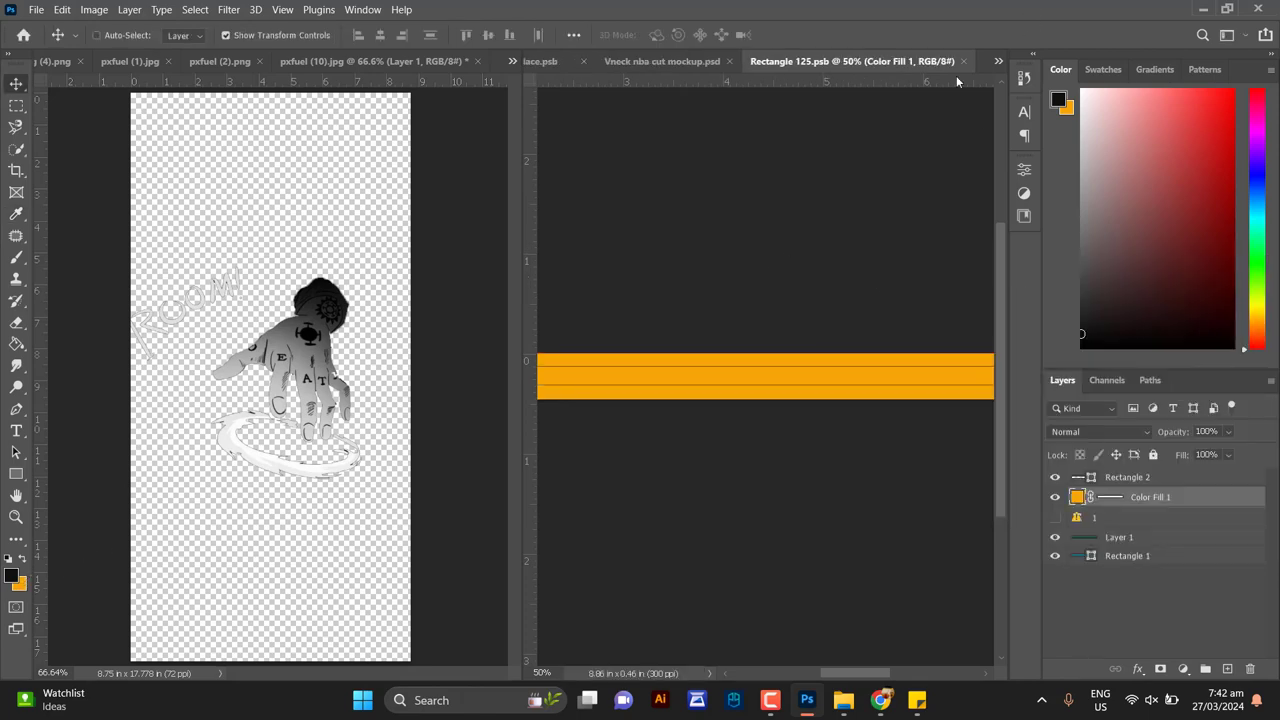
{"action": "left_click", "coordinate": [963, 62]}
Check the orange trim on the jersey mockup, return to workplace.psb and close pxfuel (10).png without saving
{"action": "left_click_drag", "start_coordinate": [820, 332], "coordinate": [873, 430]}
{"action": "left_click_drag", "start_coordinate": [785, 412], "coordinate": [797, 411]}
{"action": "left_click_drag", "start_coordinate": [706, 425], "coordinate": [915, 485]}
{"action": "left_click", "coordinate": [635, 66]}
{"action": "left_click", "coordinate": [345, 68]}
{"action": "left_click", "coordinate": [478, 62]}
{"action": "key", "text": "n"}
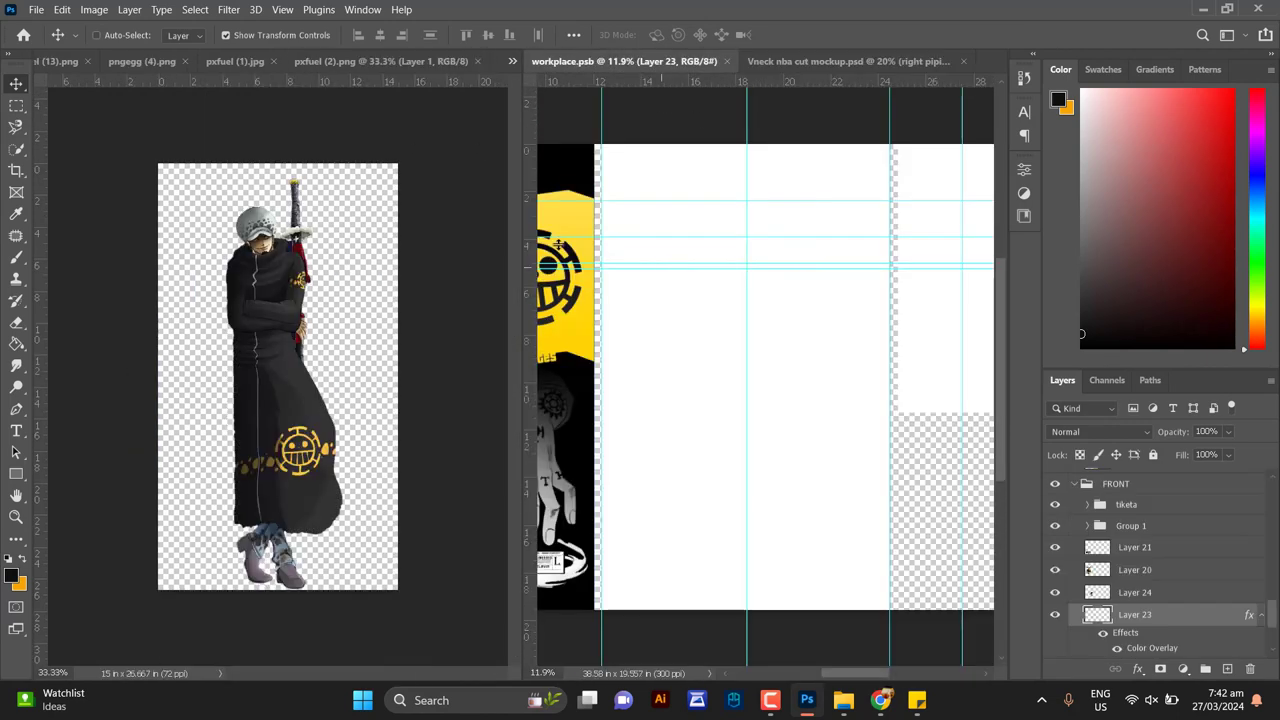
Copy the card-biting portrait from pxfuel (6).png onto the white back panel and move its layer directly above Rectangle 4
{"action": "left_click", "coordinate": [237, 67]}
{"action": "left_click", "coordinate": [166, 62]}
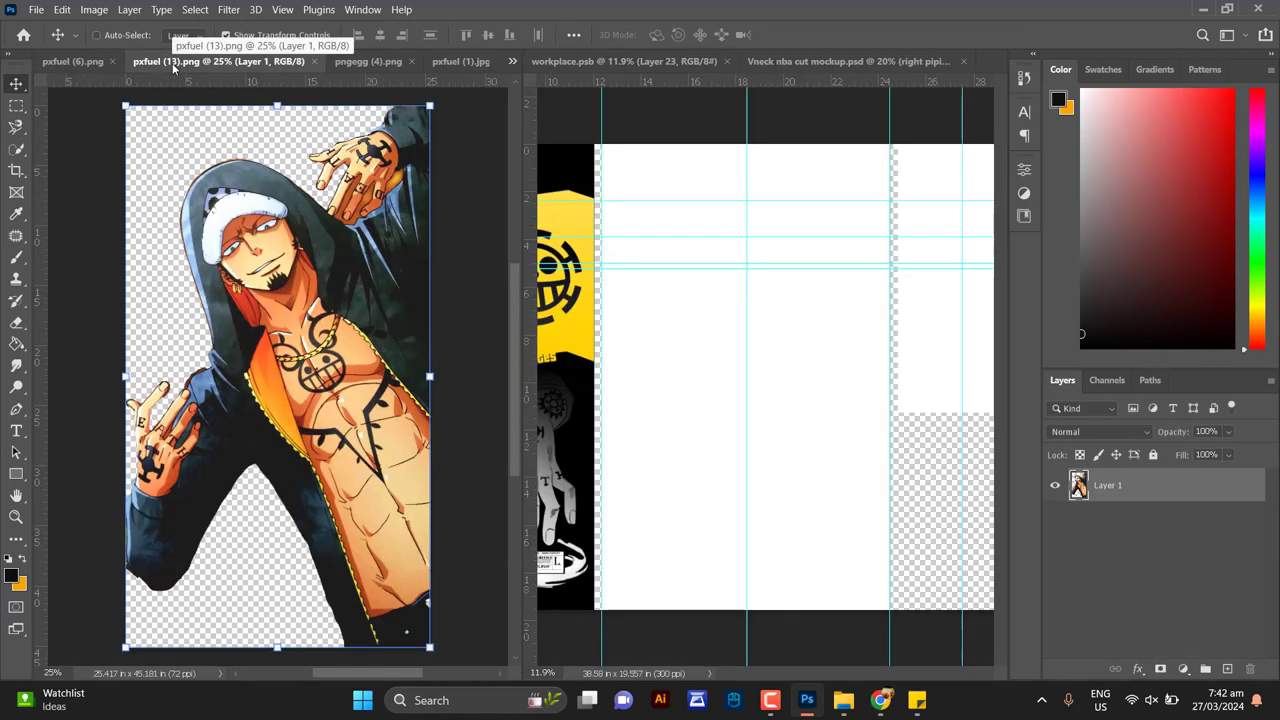
{"action": "left_click", "coordinate": [84, 63]}
{"action": "left_click_drag", "start_coordinate": [246, 295], "coordinate": [720, 402]}
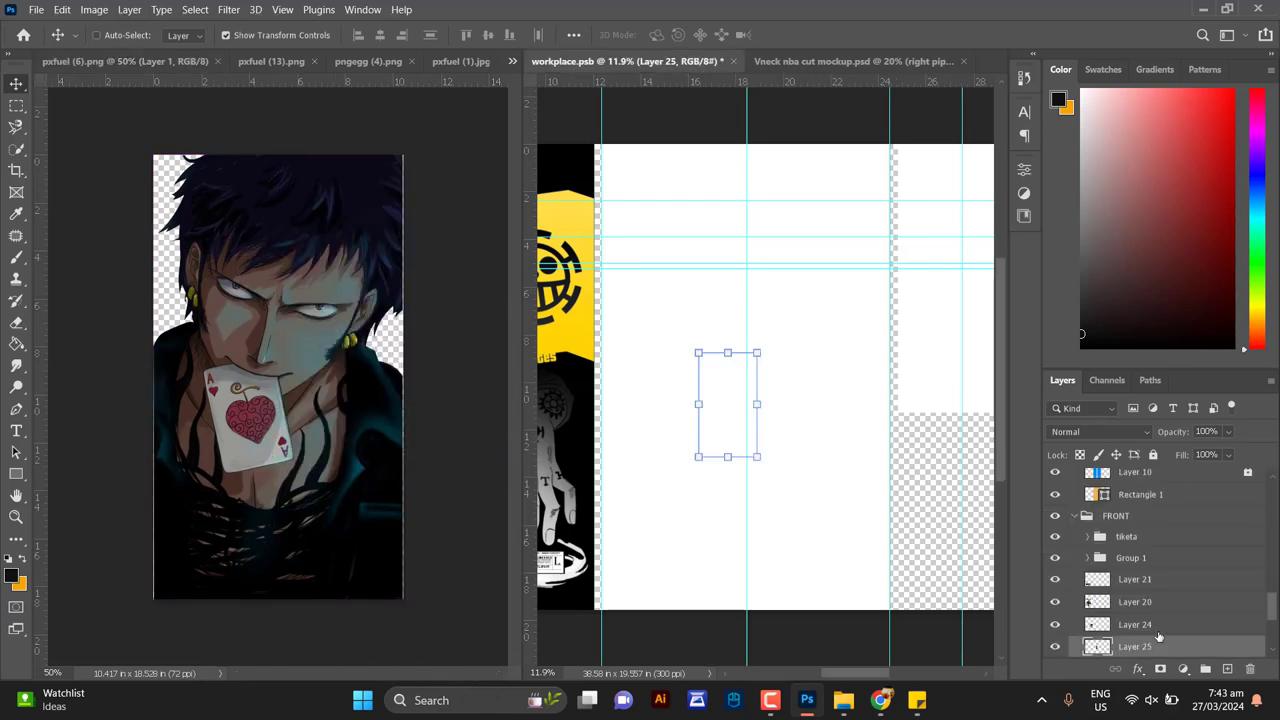
{"action": "left_click_drag", "start_coordinate": [1135, 650], "coordinate": [1140, 581]}
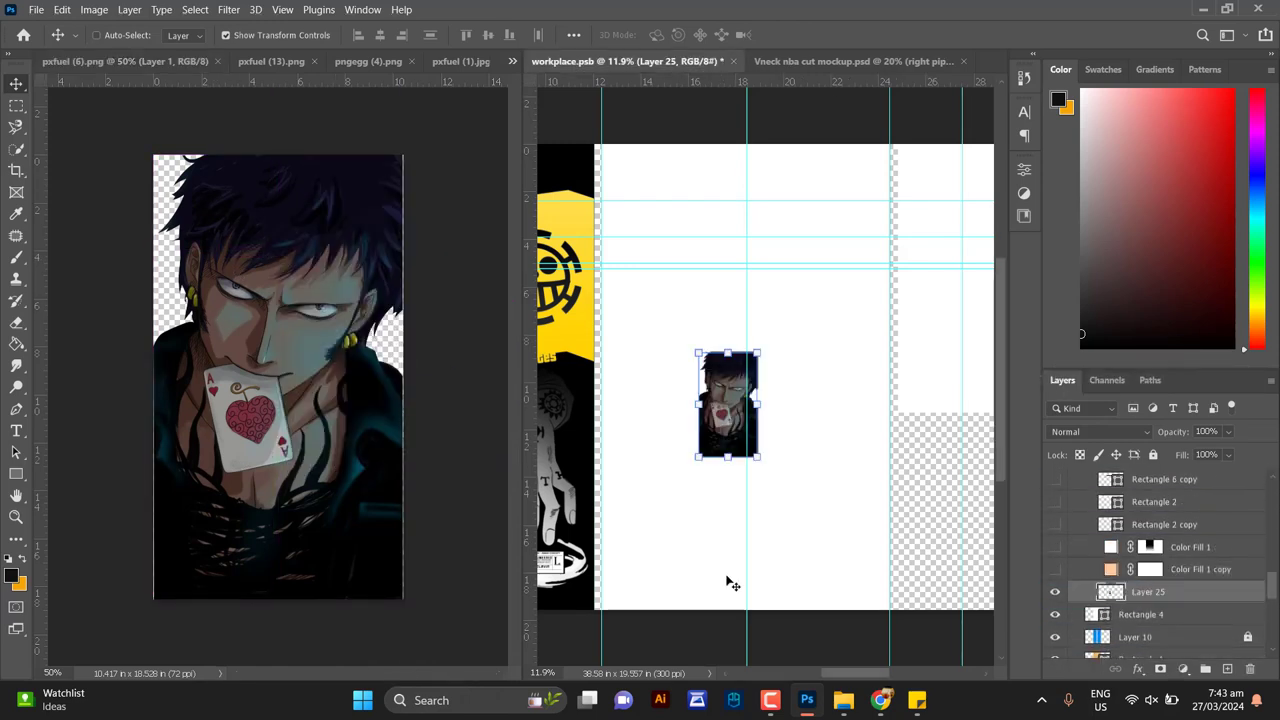
Scale the portrait to 280.77%, fit it into the back panel's lower-left corner and close pxfuel (6).png
{"action": "left_click_drag", "start_coordinate": [758, 347], "coordinate": [869, 284]}
{"action": "left_click_drag", "start_coordinate": [671, 414], "coordinate": [629, 471]}
{"action": "key", "text": "shift+Left"}
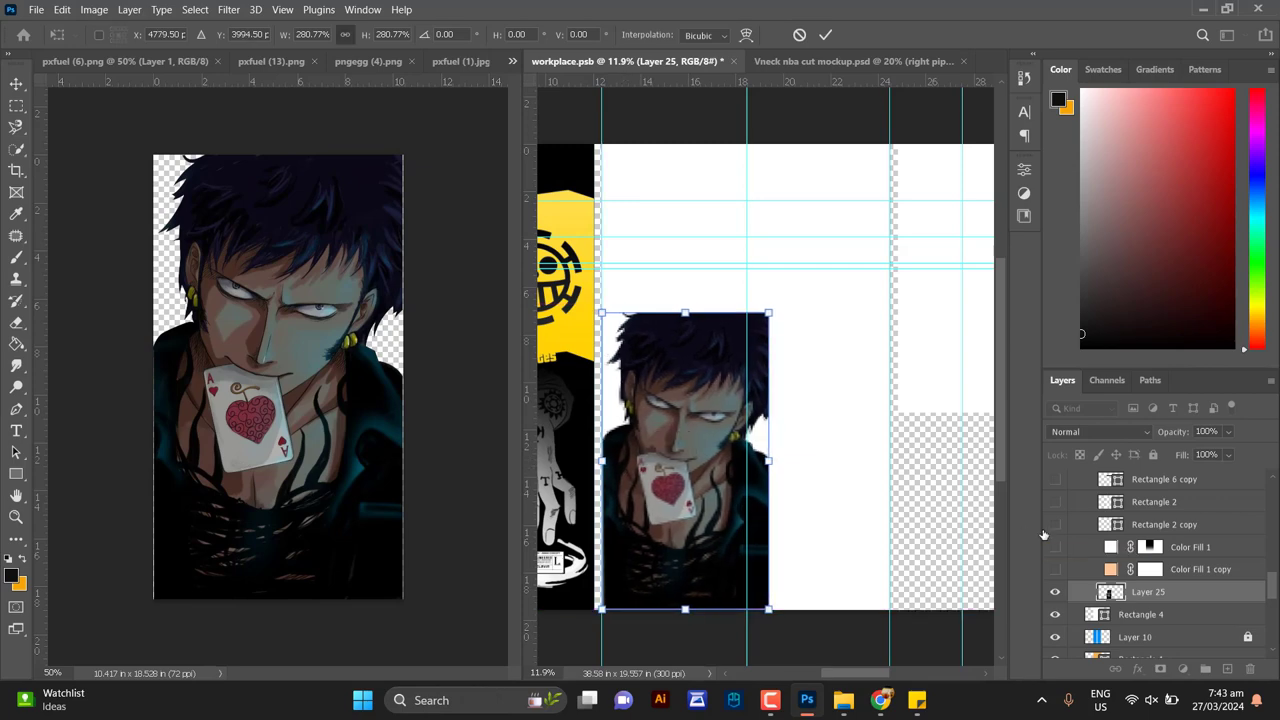
{"action": "key", "text": "Return"}
{"action": "left_click", "coordinate": [177, 63]}
{"action": "key", "text": "ctrl+w"}
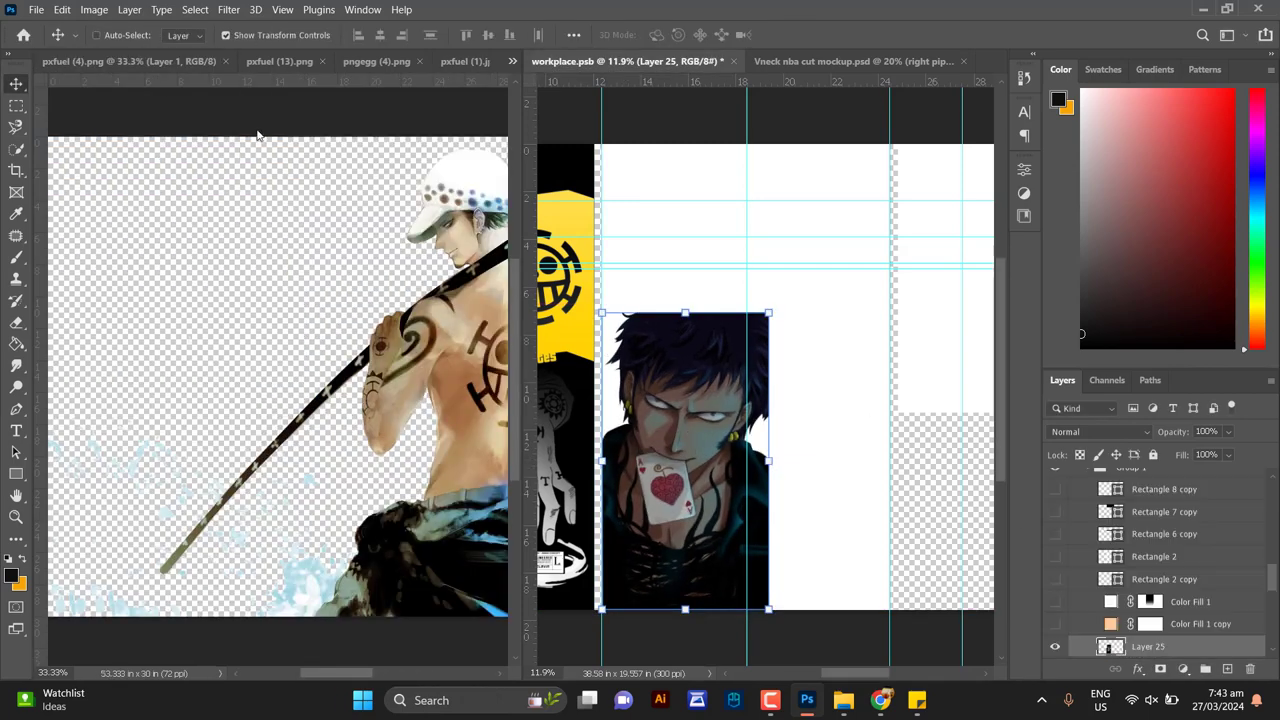
Copy the standing cloaked figure from pngegg (4).png onto the back panel and enlarge it to the right of the portrait
{"action": "left_click", "coordinate": [279, 61]}
{"action": "left_click", "coordinate": [378, 61]}
{"action": "left_click", "coordinate": [445, 61]}
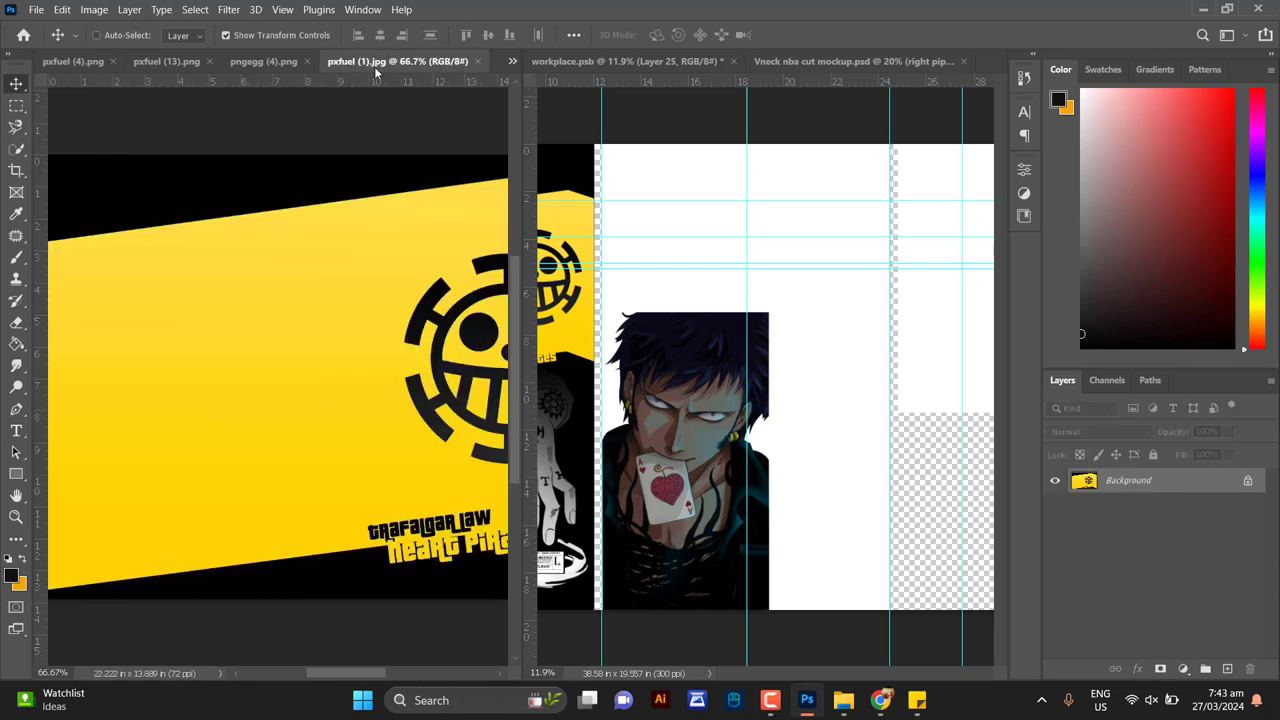
{"action": "left_click", "coordinate": [268, 61]}
{"action": "left_click_drag", "start_coordinate": [326, 211], "coordinate": [851, 307]}
{"action": "key", "text": "Return"}
{"action": "left_click_drag", "start_coordinate": [732, 458], "coordinate": [770, 460]}
{"action": "key", "text": "ctrl+plus"}
{"action": "key", "text": "ctrl+plus"}
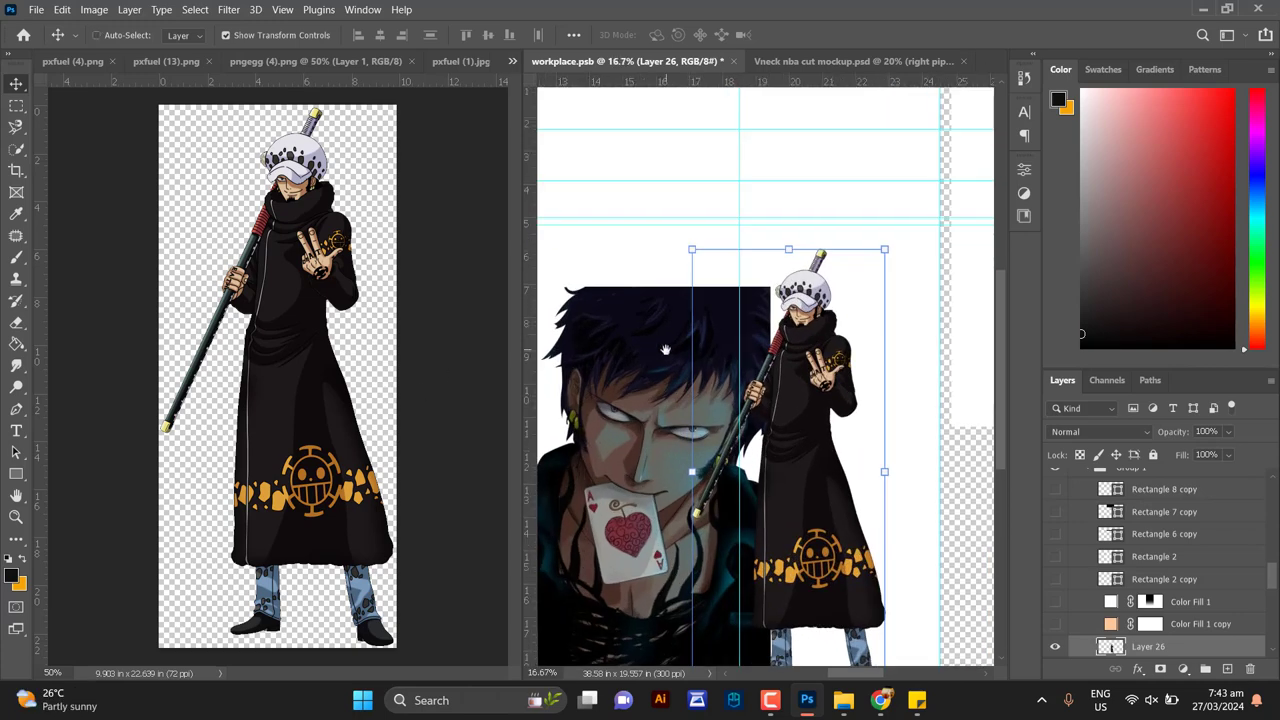
{"action": "left_click_drag", "start_coordinate": [666, 351], "coordinate": [703, 350]}
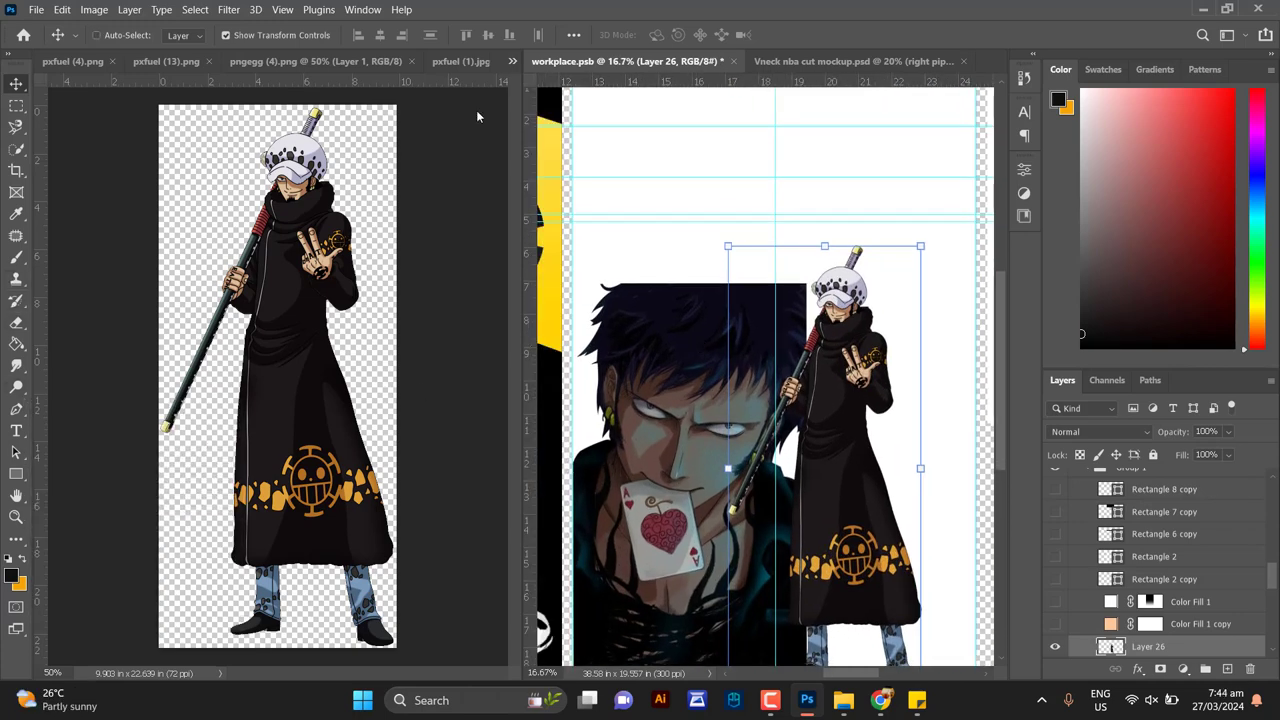
Scale the standing figure to 95.39%, adjust its position beside the portrait and close pngegg (4).png
{"action": "scroll", "coordinate": [735, 240], "scroll_direction": "down", "scroll_amount": 3}
{"action": "scroll", "coordinate": [800, 400], "scroll_direction": "up", "scroll_amount": 2}
{"action": "mouse_move", "coordinate": [838, 456]}
{"action": "left_mouse_down"}
{"action": "mouse_move", "coordinate": [826, 456]}
{"action": "mouse_move", "coordinate": [862, 454]}
{"action": "left_mouse_up"}
{"action": "scroll", "coordinate": [852, 430], "scroll_direction": "down", "scroll_amount": 1}
{"action": "left_click_drag", "start_coordinate": [910, 168], "coordinate": [904, 180]}
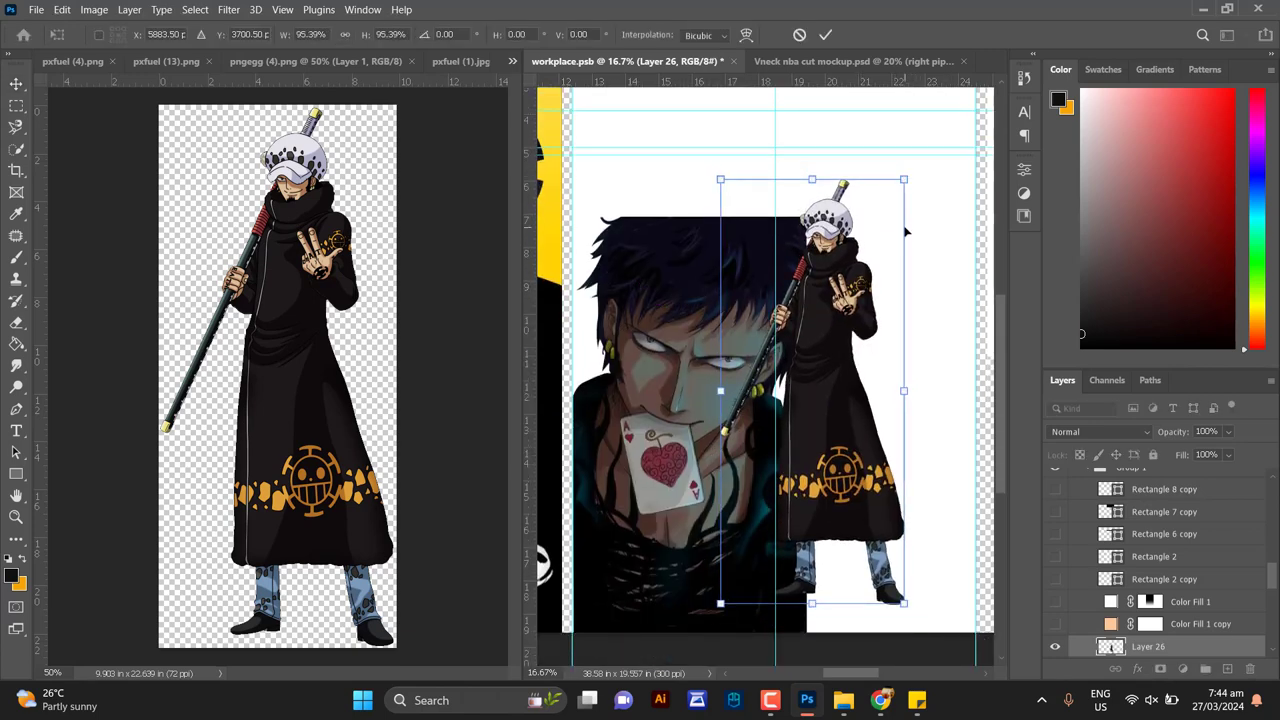
{"action": "key", "text": "Return"}
{"action": "left_click_drag", "start_coordinate": [837, 361], "coordinate": [831, 361]}
{"action": "left_click", "coordinate": [412, 62]}
Copy the yellow and black skull background from pxfuel (1).jpg onto the back panel and move its layer below the portrait layer
{"action": "left_click", "coordinate": [452, 63]}
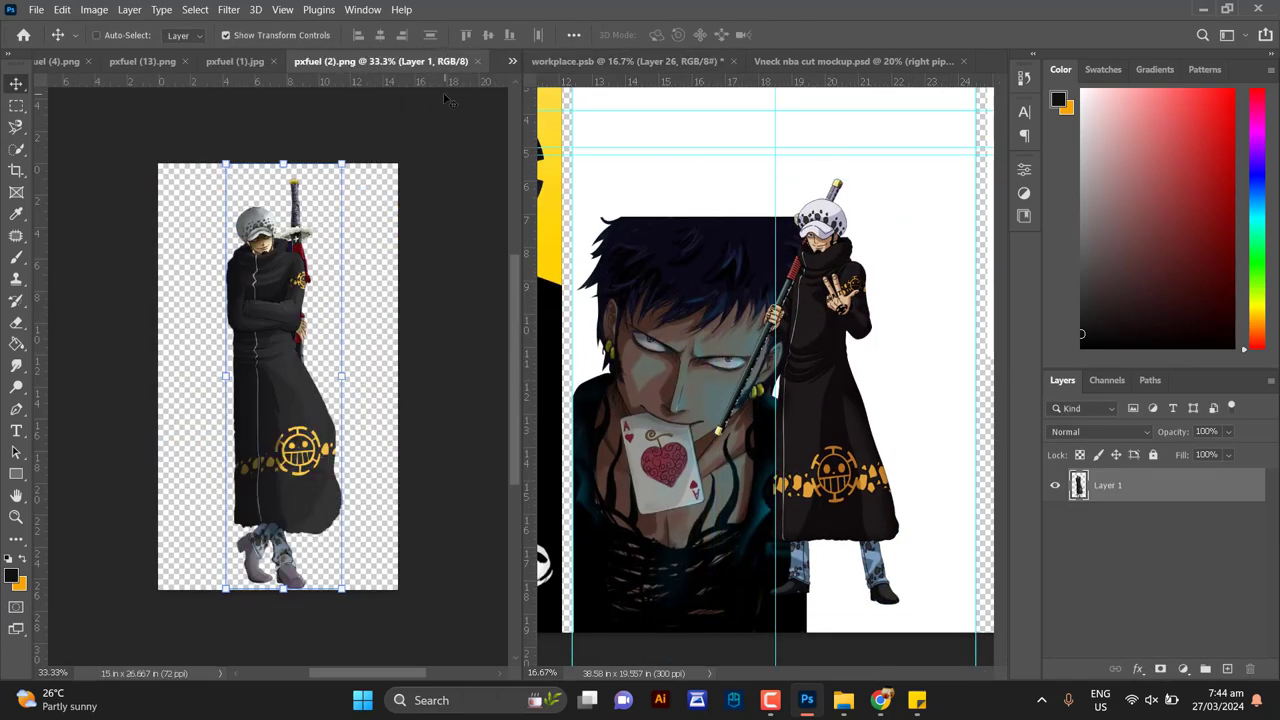
{"action": "left_click", "coordinate": [246, 66]}
{"action": "left_click_drag", "start_coordinate": [372, 294], "coordinate": [868, 240]}
{"action": "scroll", "coordinate": [800, 246], "scroll_direction": "down", "scroll_amount": 3}
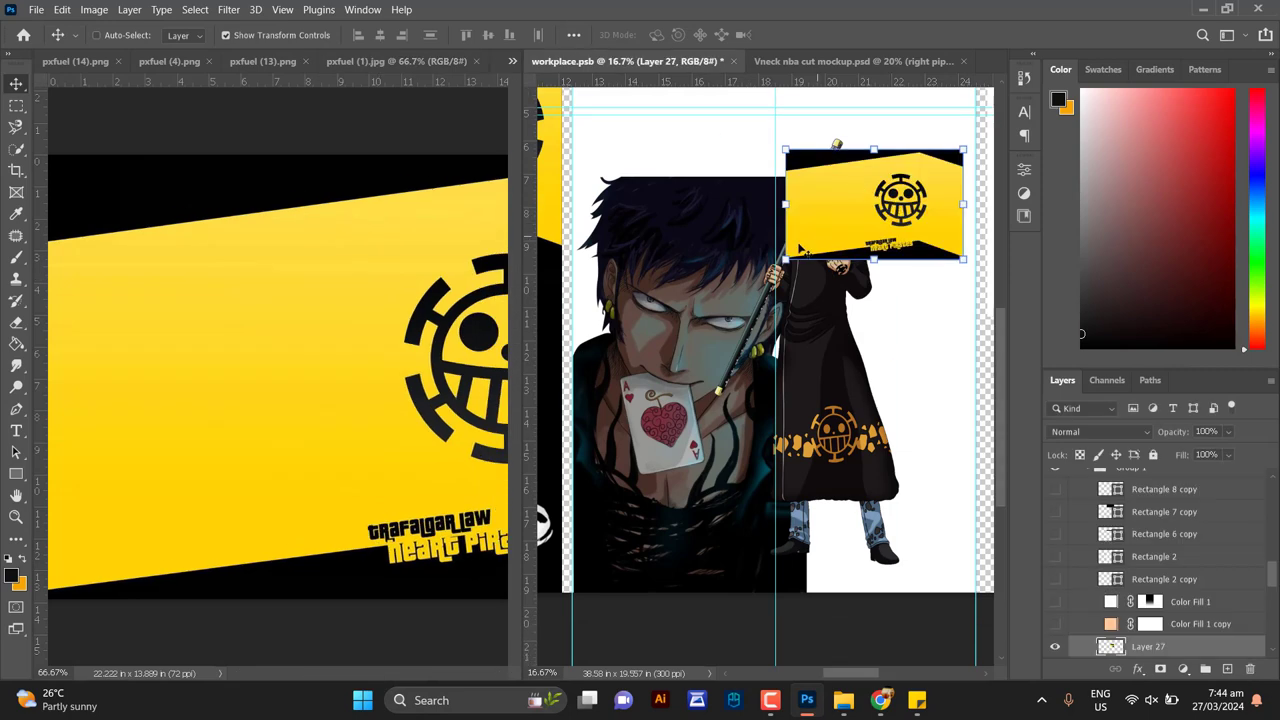
{"action": "scroll", "coordinate": [1150, 540], "scroll_direction": "down", "scroll_amount": 3}
{"action": "left_click_drag", "start_coordinate": [1150, 523], "coordinate": [1157, 577]}
{"action": "scroll", "coordinate": [726, 256], "scroll_direction": "up", "scroll_amount": 2}
{"action": "scroll", "coordinate": [728, 258], "scroll_direction": "up", "scroll_amount": 3}
Scale the yellow background to 321.56% and position it across the upper part of the back panel
{"action": "left_click_drag", "start_coordinate": [896, 370], "coordinate": [808, 338]}
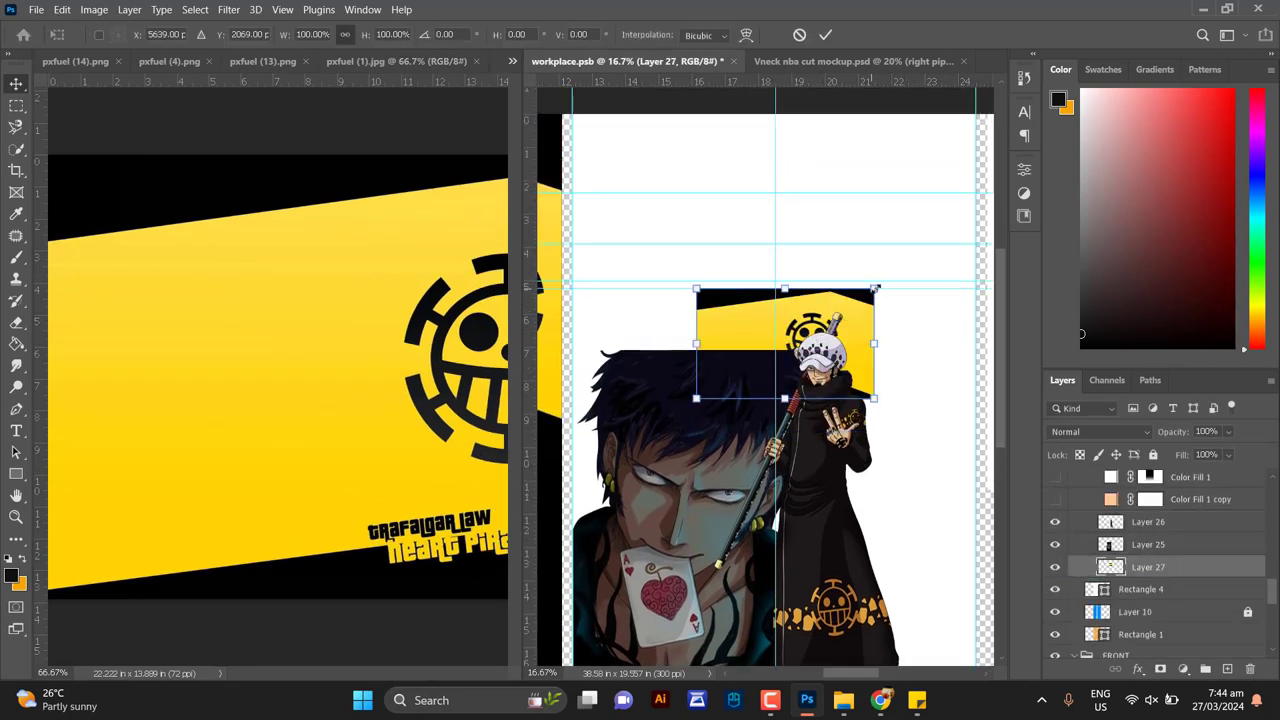
{"action": "left_click_drag", "start_coordinate": [877, 289], "coordinate": [1070, 163]}
{"action": "left_click_drag", "start_coordinate": [903, 360], "coordinate": [1219, 380]}
{"action": "left_click_drag", "start_coordinate": [869, 314], "coordinate": [927, 354]}
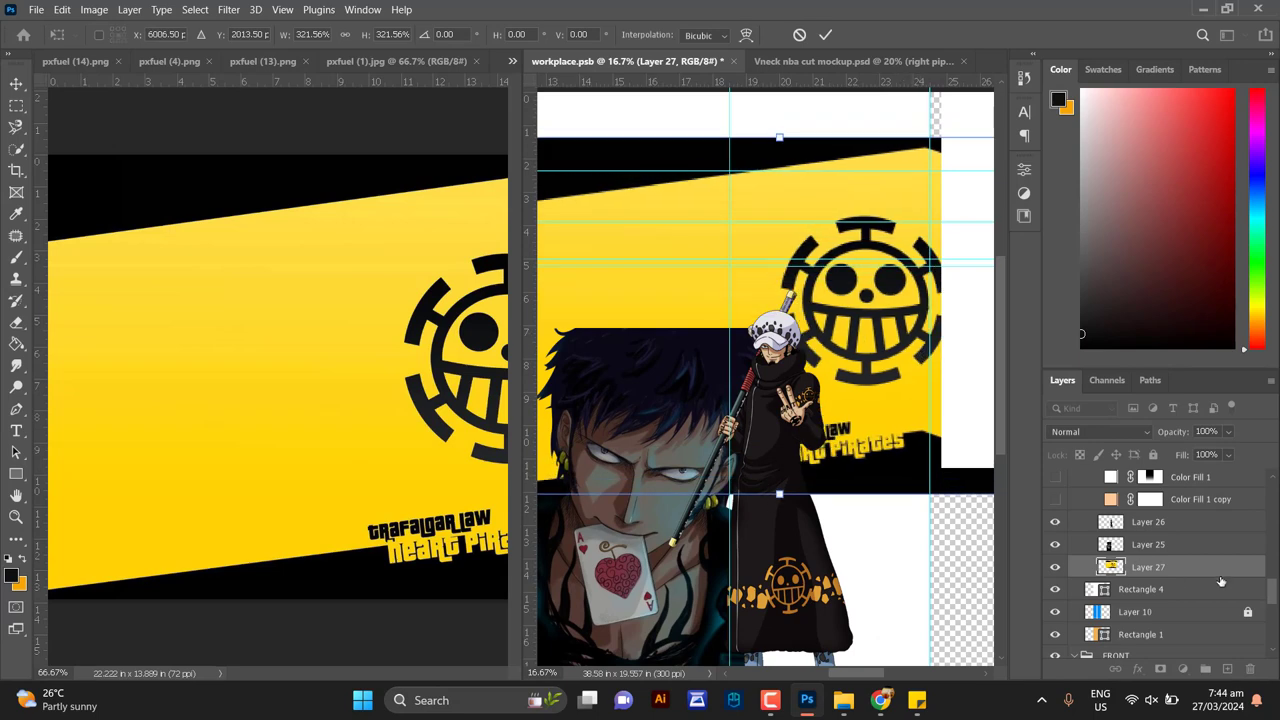
{"action": "key", "text": "Return"}
Select Layers 25, 26 and 27 and clip them to the Rectangle 4 back panel shape
{"action": "right_click", "coordinate": [1192, 569]}
{"action": "left_click", "coordinate": [1228, 567]}
{"action": "left_click", "coordinate": [1195, 525], "text": "shift"}
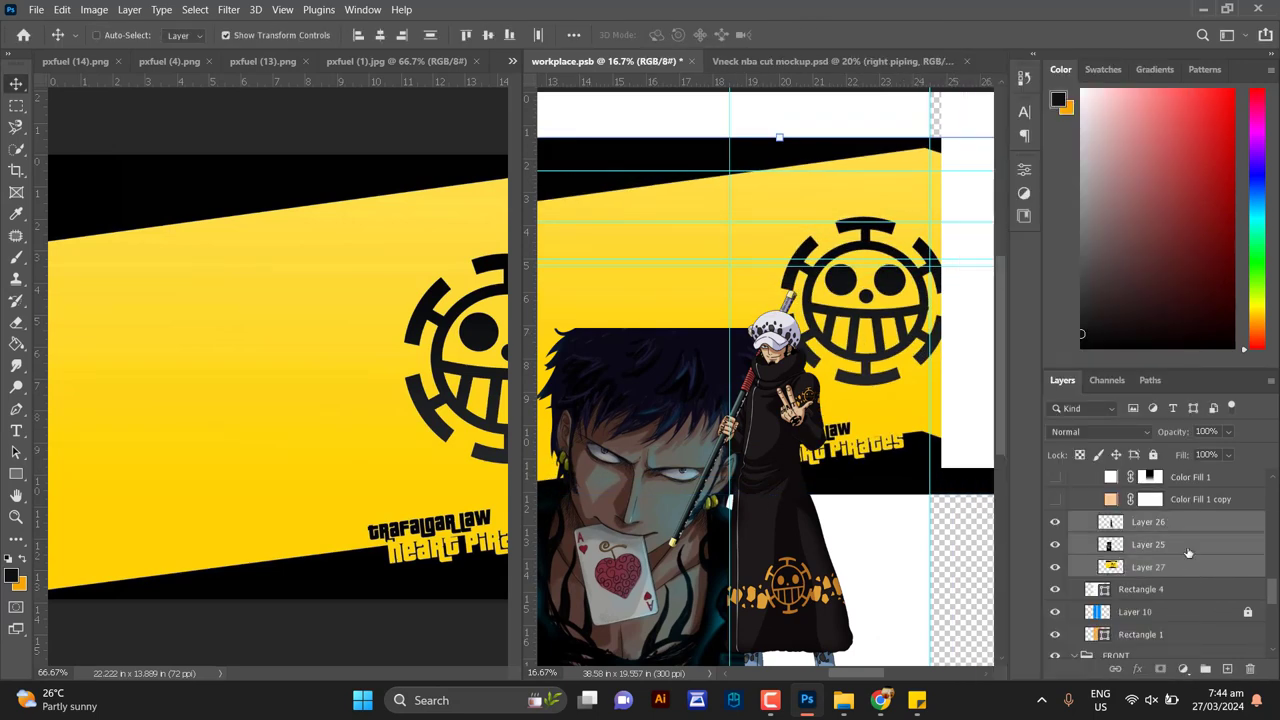
{"action": "right_click", "coordinate": [1174, 572]}
{"action": "left_click", "coordinate": [1050, 302]}
Set the Rectangle 4 back panel's fill color to black, 000000
{"action": "left_click_drag", "start_coordinate": [812, 354], "coordinate": [929, 295]}
{"action": "double_click", "coordinate": [1093, 590]}
{"action": "type", "text": "000000"}
{"action": "left_click", "coordinate": [1214, 298]}
Select the standing figure on the back panel and scale it down slightly
{"action": "left_click_drag", "start_coordinate": [934, 465], "coordinate": [791, 311]}
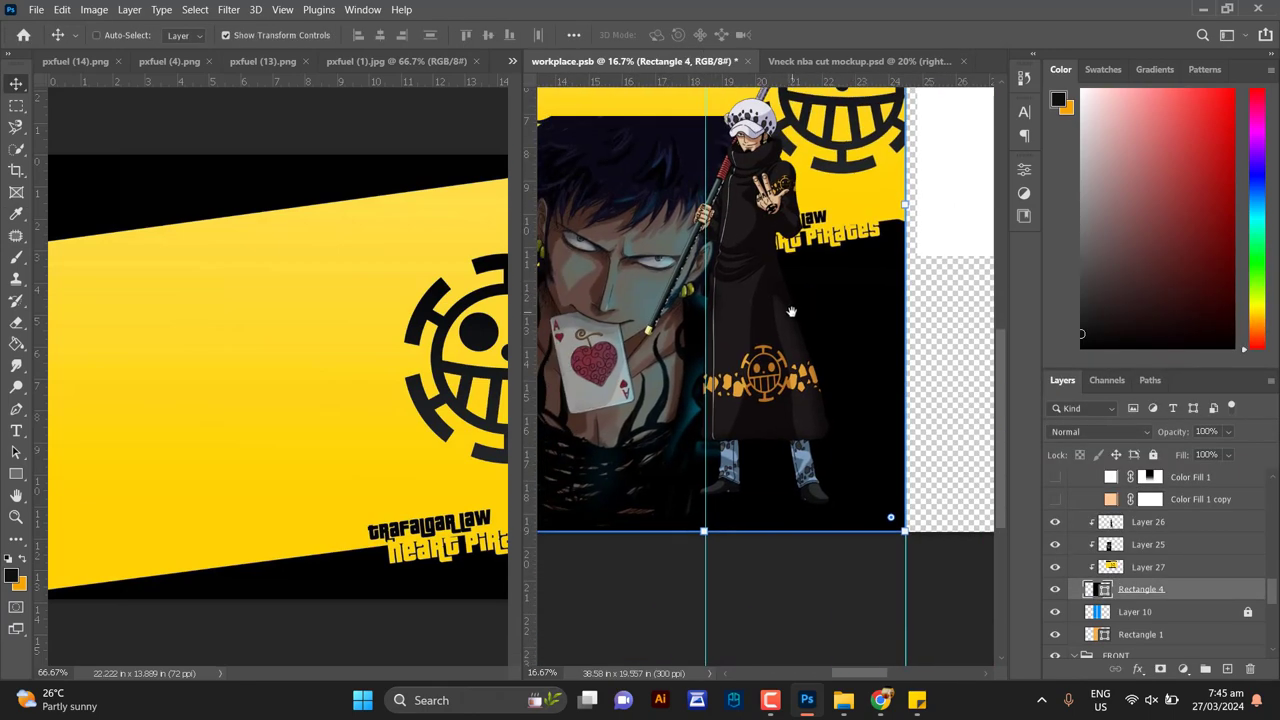
{"action": "left_click_drag", "start_coordinate": [623, 162], "coordinate": [760, 454]}
{"action": "left_click_drag", "start_coordinate": [809, 351], "coordinate": [789, 211]}
{"action": "left_click_drag", "start_coordinate": [796, 414], "coordinate": [793, 312]}
{"action": "key", "text": "ctrl+minus"}
{"action": "key", "text": "ctrl+minus"}
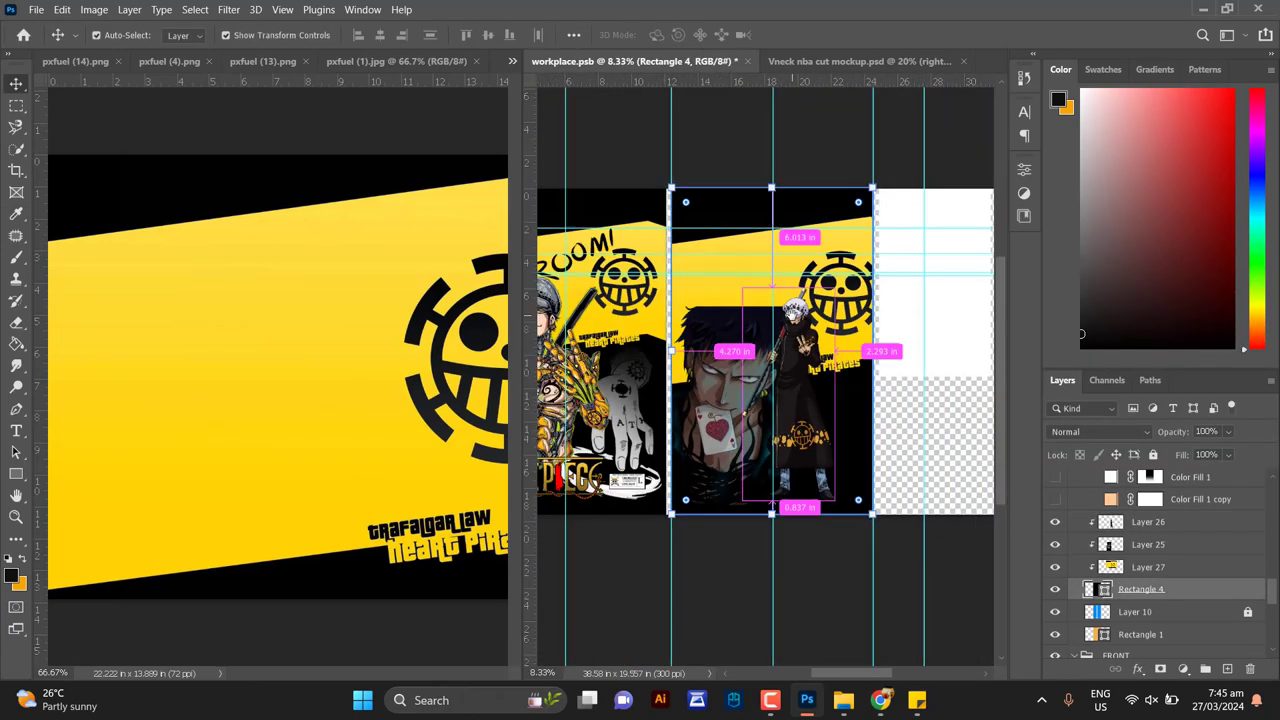
{"action": "key", "text": "ctrl+plus"}
{"action": "key", "text": "ctrl+plus"}
{"action": "key", "text": "ctrl+minus"}
{"action": "left_click", "coordinate": [816, 352], "text": "ctrl"}
{"action": "left_click_drag", "start_coordinate": [869, 243], "coordinate": [864, 252]}
{"action": "key", "text": "Return"}
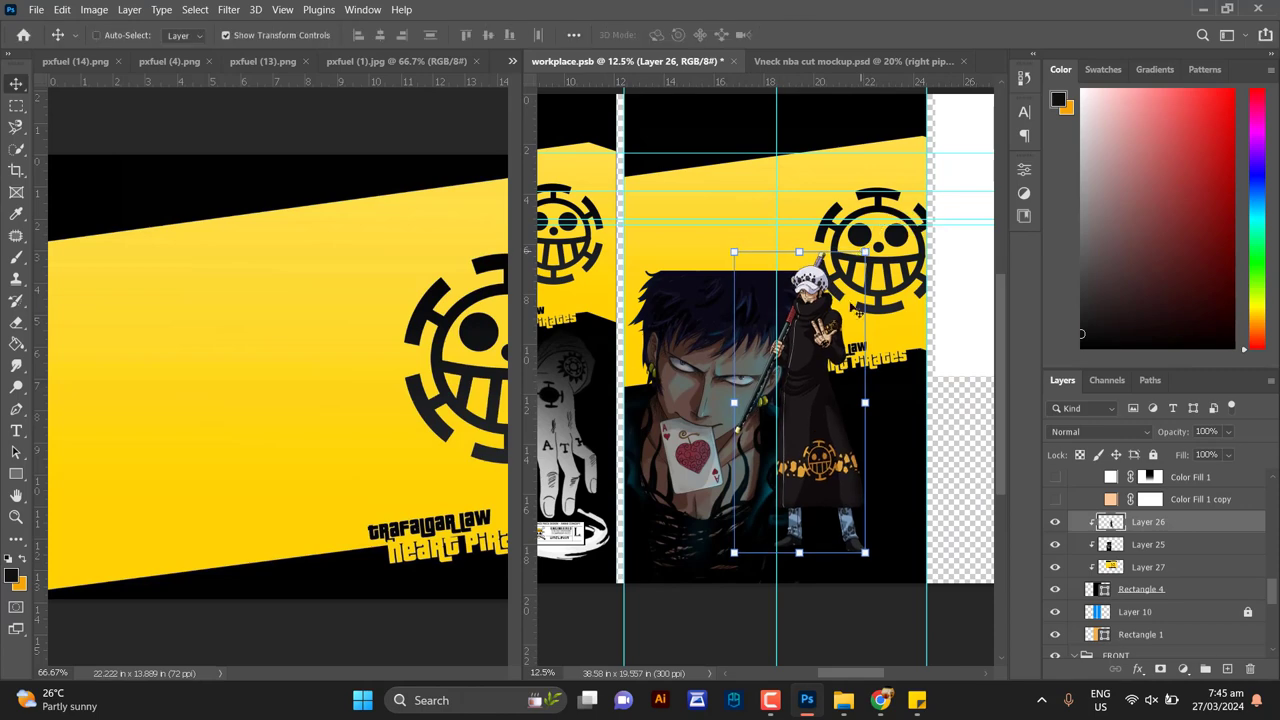
Flip the standing figure horizontally and move it to the back panel's lower right
{"action": "key", "text": "ctrl+t"}
{"action": "right_click", "coordinate": [889, 370]}
{"action": "left_click", "coordinate": [940, 346]}
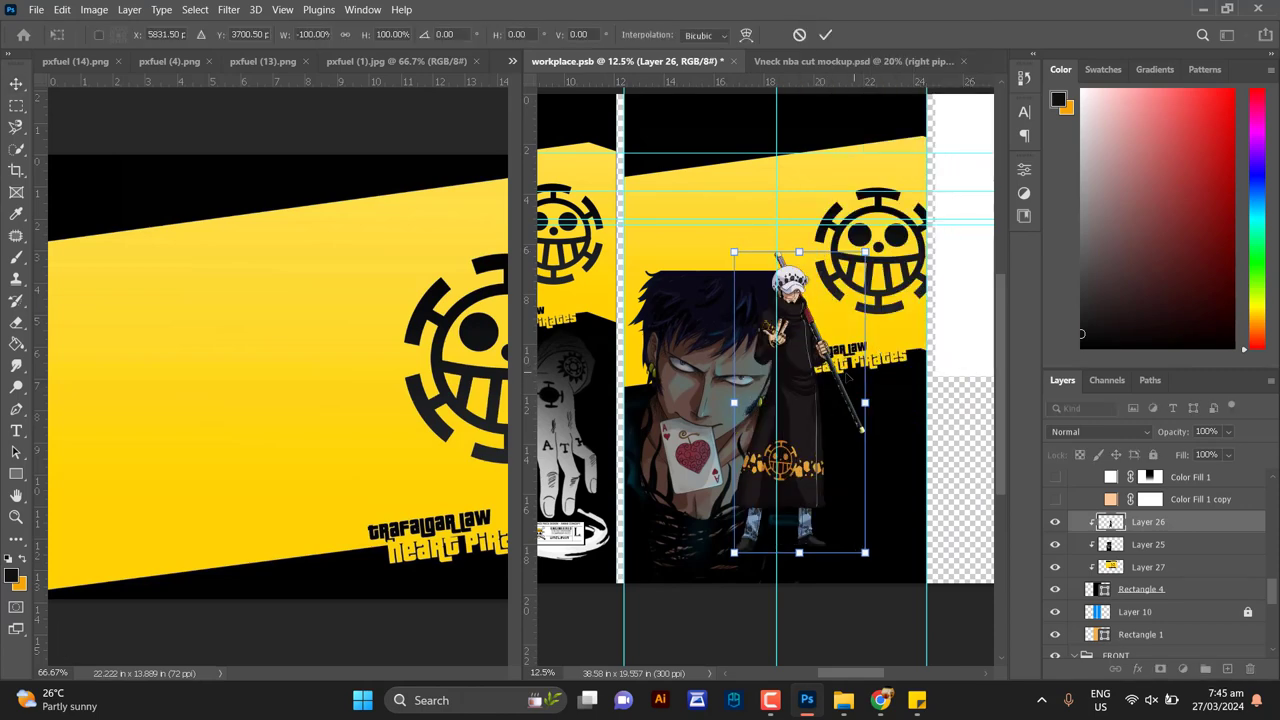
{"action": "left_click_drag", "start_coordinate": [837, 328], "coordinate": [907, 347]}
{"action": "key", "text": "Return"}
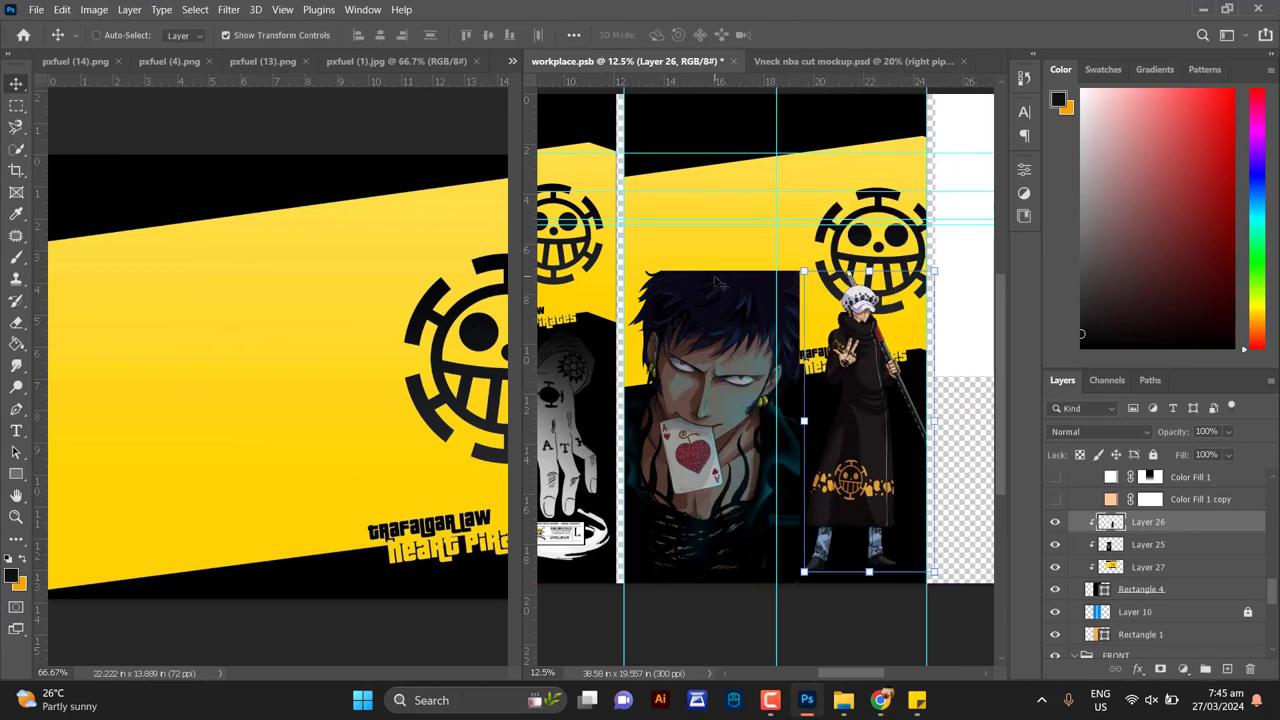
Select the portrait on Layer 25, scale it to 72.94% and move it to the back panel's upper-left corner
{"action": "left_click", "coordinate": [1168, 547]}
{"action": "key", "text": "ctrl+t"}
{"action": "left_click_drag", "start_coordinate": [800, 271], "coordinate": [775, 313]}
{"action": "left_click_drag", "start_coordinate": [722, 384], "coordinate": [714, 180]}
{"action": "scroll", "coordinate": [700, 240], "scroll_direction": "up", "scroll_amount": 1}
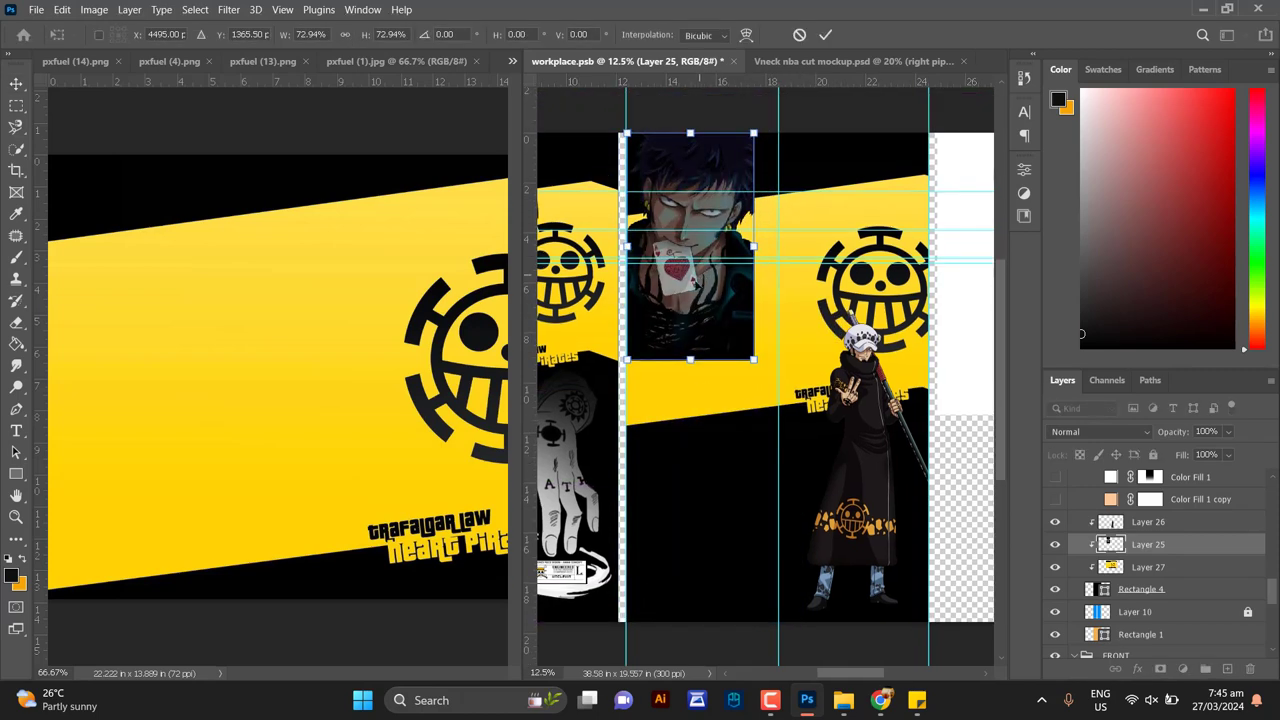
Return the portrait to the back panel's lower left and enlarge it to reach just past the vertical center guide
{"action": "left_click_drag", "start_coordinate": [700, 240], "coordinate": [695, 541]}
{"action": "left_click_drag", "start_coordinate": [757, 396], "coordinate": [799, 318]}
{"action": "left_click_drag", "start_coordinate": [710, 440], "coordinate": [725, 476]}
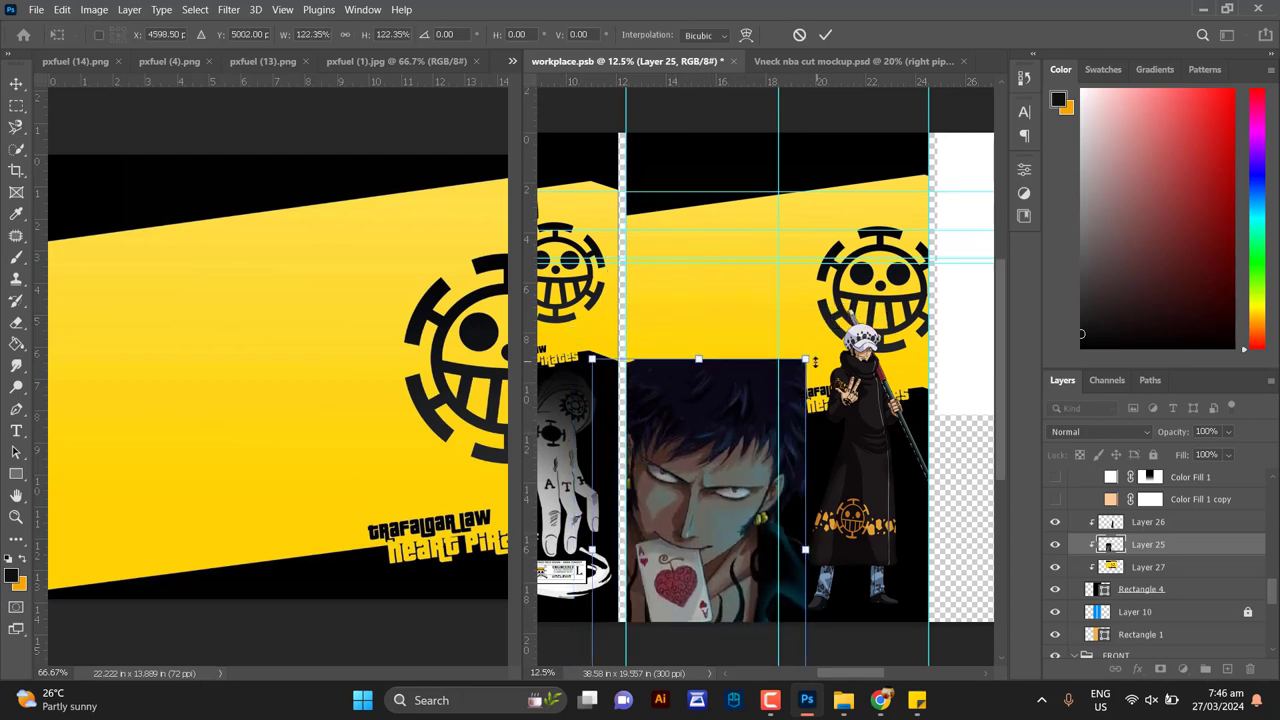
{"action": "left_click_drag", "start_coordinate": [803, 360], "coordinate": [788, 384]}
{"action": "left_click_drag", "start_coordinate": [704, 453], "coordinate": [704, 459]}
{"action": "left_click_drag", "start_coordinate": [790, 389], "coordinate": [786, 343]}
{"action": "key", "text": "Return"}
Close pxfuel (1).jpg and browse the remaining source images through to the white artwork in pxfuel (14).png
{"action": "left_click", "coordinate": [473, 66]}
{"action": "left_click", "coordinate": [475, 65]}
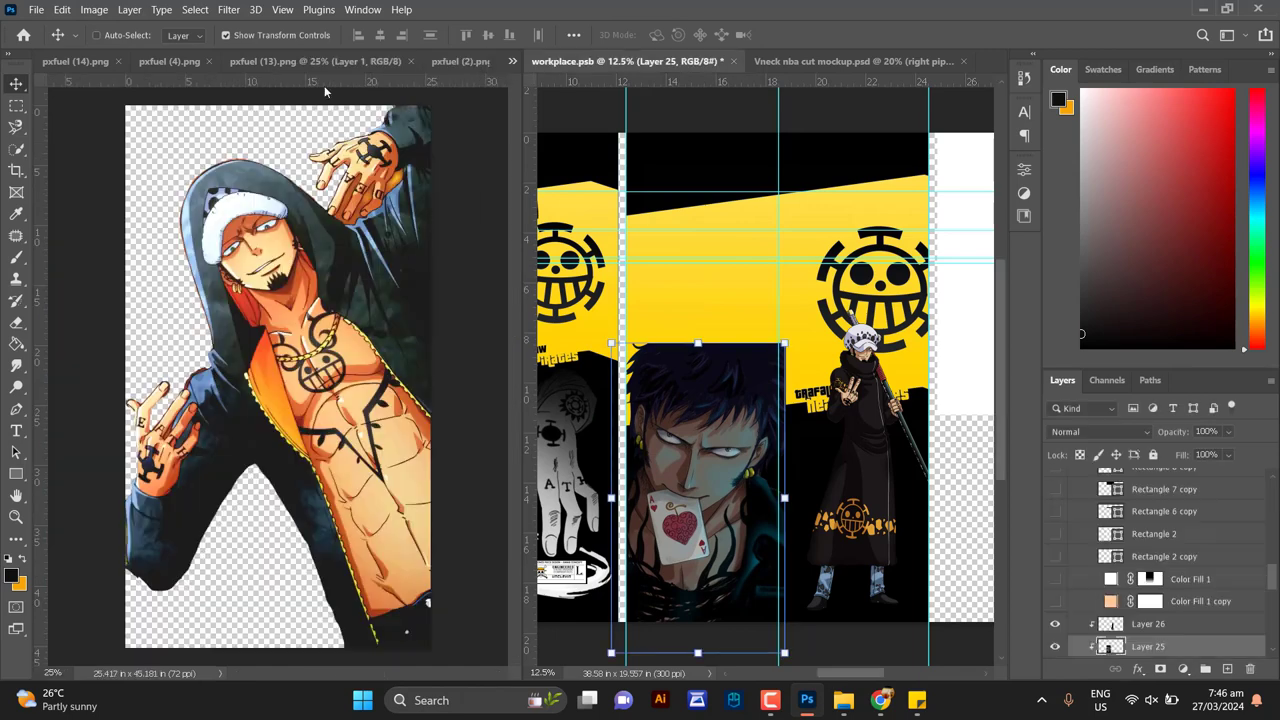
{"action": "left_click", "coordinate": [460, 65]}
{"action": "left_click", "coordinate": [226, 66]}
{"action": "left_click", "coordinate": [164, 68]}
{"action": "left_click", "coordinate": [92, 63]}
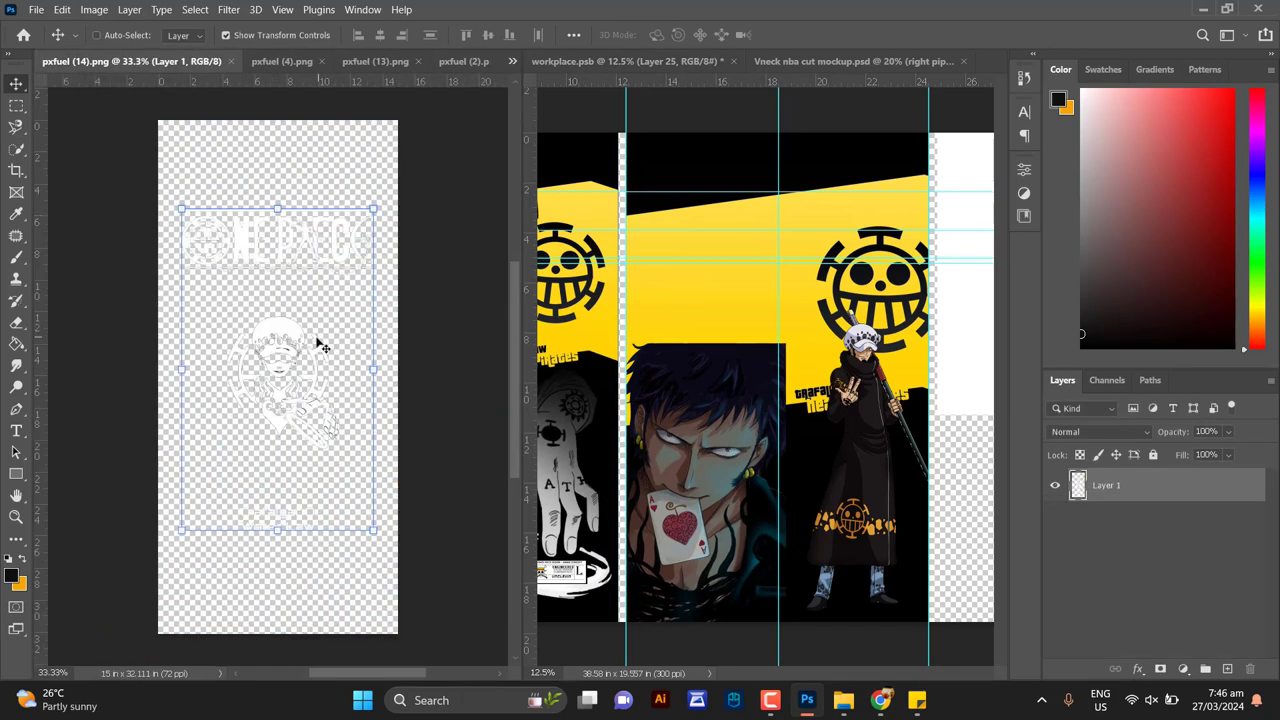
{"action": "scroll", "coordinate": [318, 343], "scroll_direction": "up", "scroll_amount": 4}
{"action": "scroll", "coordinate": [318, 343], "scroll_direction": "down", "scroll_amount": 3}
Hide the yellow skull background layer, Layer 27, on the back panel
{"action": "left_click", "coordinate": [797, 65]}
{"action": "left_click", "coordinate": [655, 63]}
{"action": "scroll", "coordinate": [1206, 537], "scroll_direction": "down", "scroll_amount": 3}
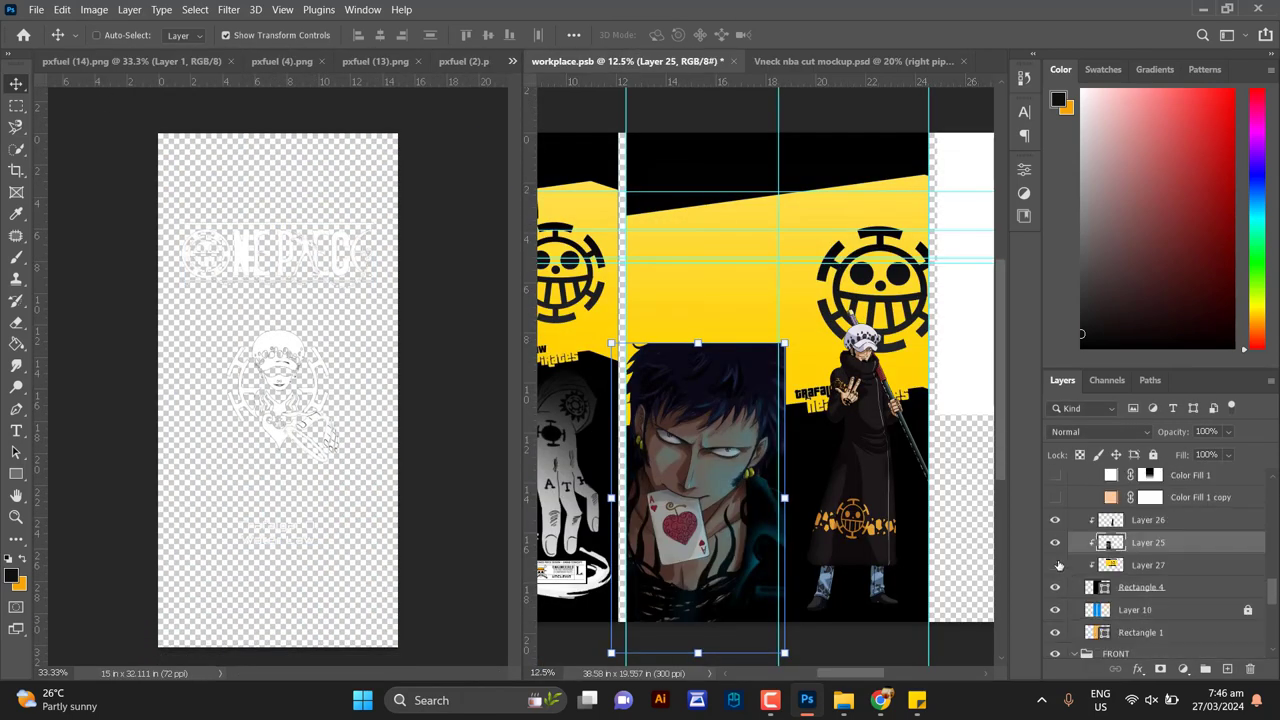
{"action": "left_click", "coordinate": [1056, 566]}
Copy the white One Piece artwork from pxfuel (14).png onto the back panel, center it near the top and scale it to 81.81%
{"action": "left_click_drag", "start_coordinate": [301, 263], "coordinate": [779, 233]}
{"action": "left_click_drag", "start_coordinate": [282, 271], "coordinate": [796, 303]}
{"action": "left_click_drag", "start_coordinate": [814, 258], "coordinate": [858, 188]}
{"action": "key", "text": "Return"}
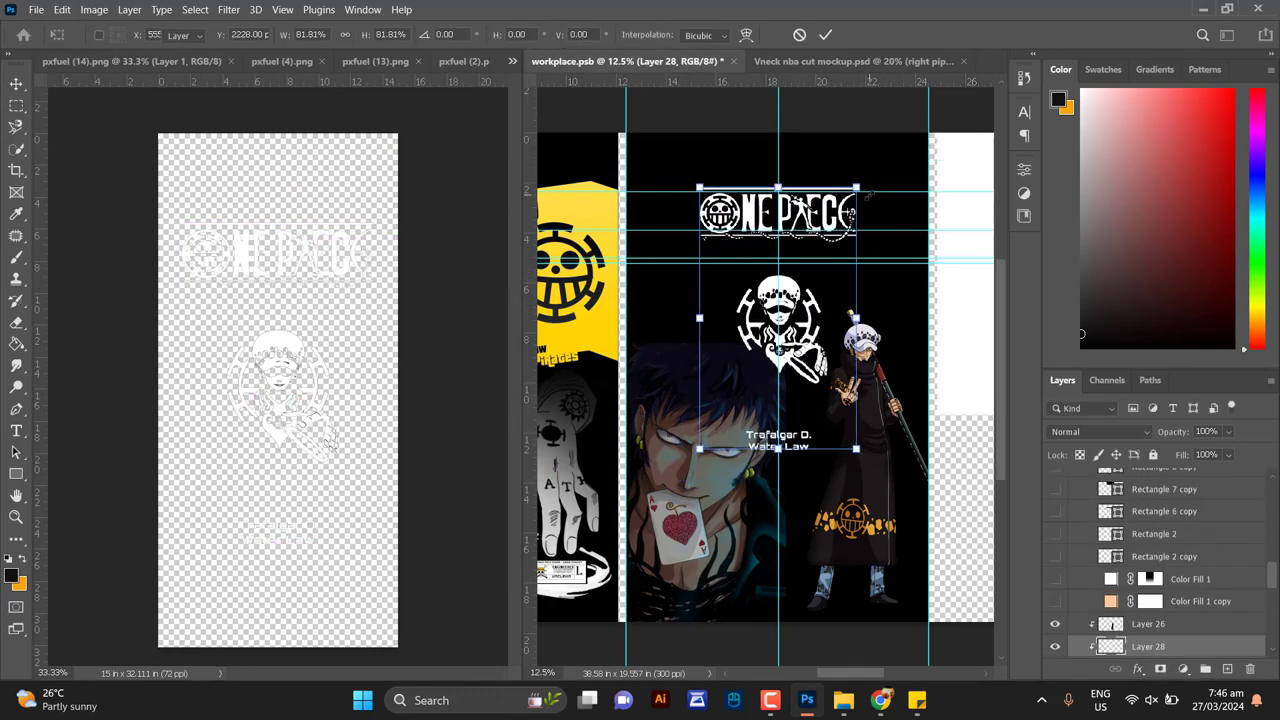
Stack Layer 28 above Layer 26 and shift the white One Piece artwork slightly lower on the back panel
{"action": "left_click_drag", "start_coordinate": [1156, 646], "coordinate": [1154, 612]}
{"action": "left_click_drag", "start_coordinate": [828, 317], "coordinate": [825, 327]}
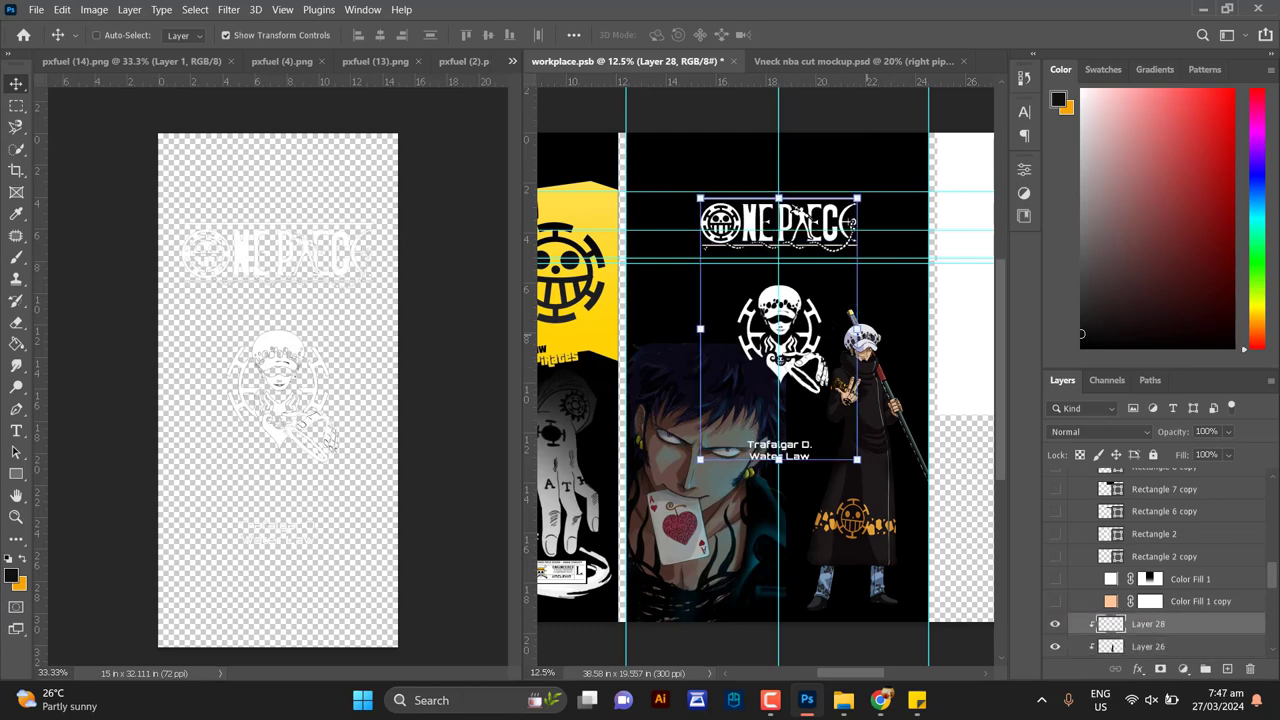
{"action": "key", "text": "3"}
{"action": "key", "text": "0"}
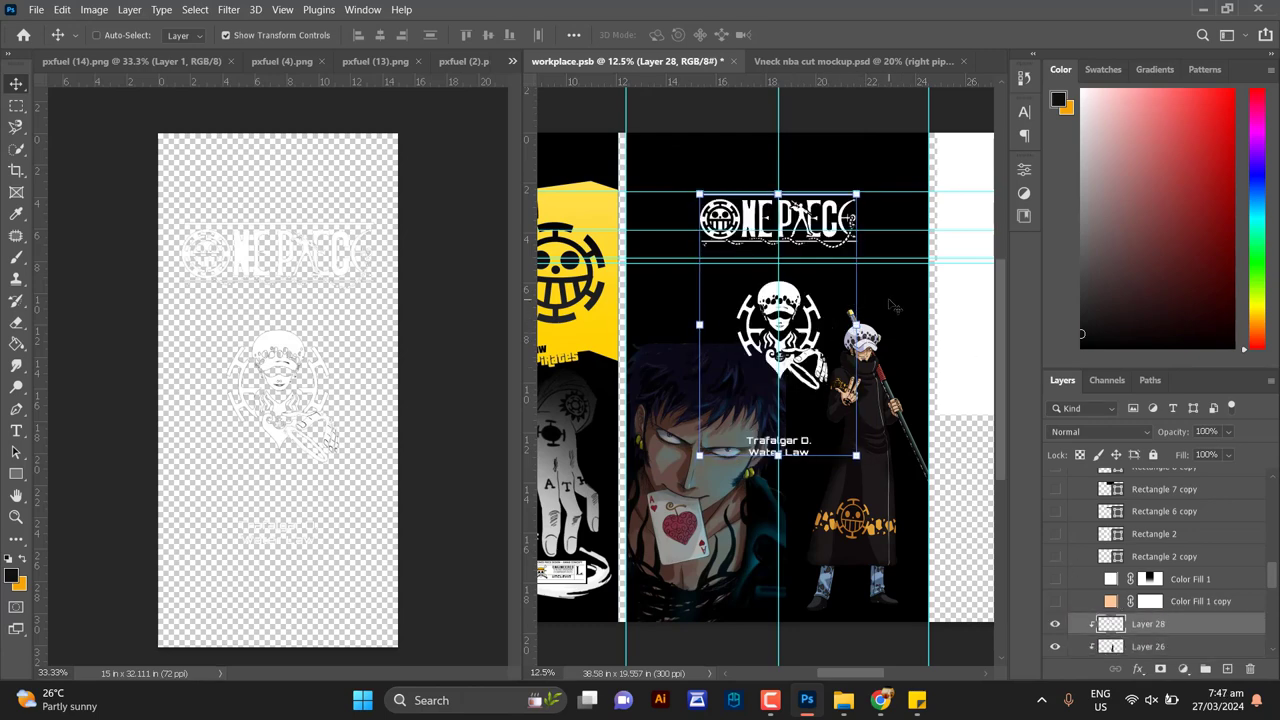
{"action": "key", "text": "ctrl+plus"}
{"action": "key", "text": "ctrl+plus"}
{"action": "key", "text": "ctrl+minus"}
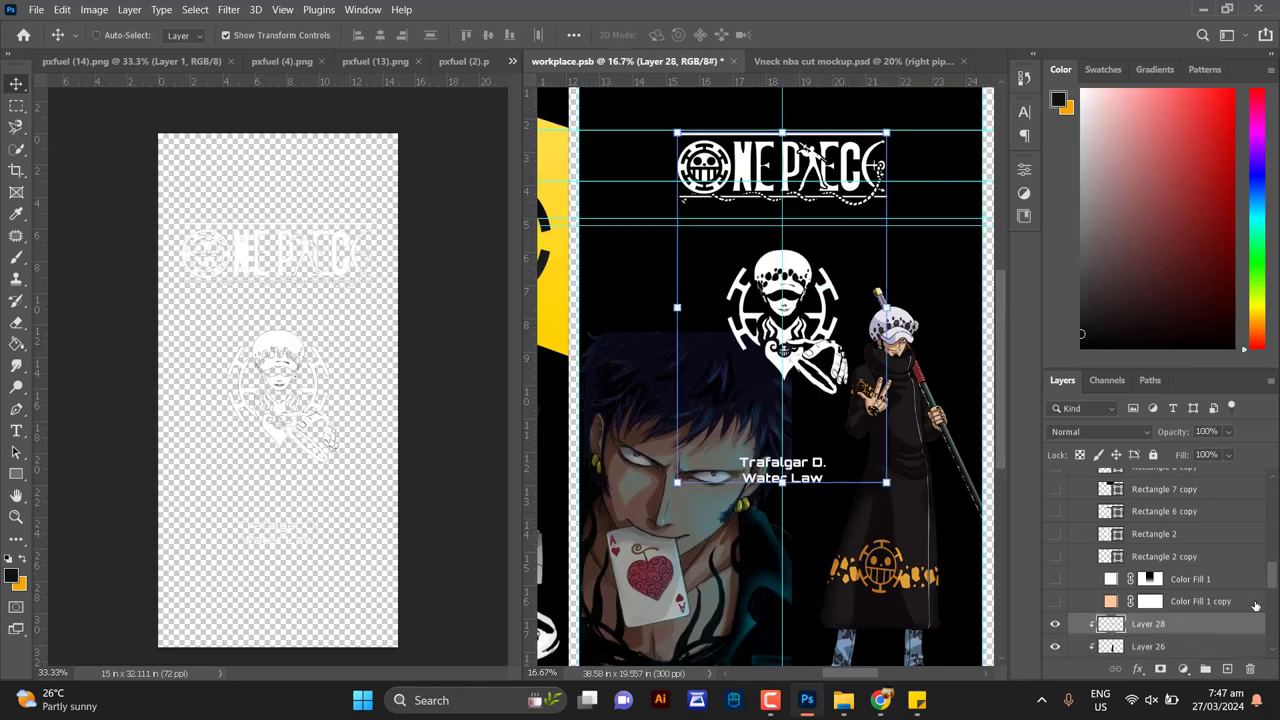
Separate the "Trafalgar D. Water Law" text onto its own layer and place it, enlarged, directly beneath the ONE PIECE logo
{"action": "left_click", "coordinate": [16, 106]}
{"action": "left_click", "coordinate": [15, 83]}
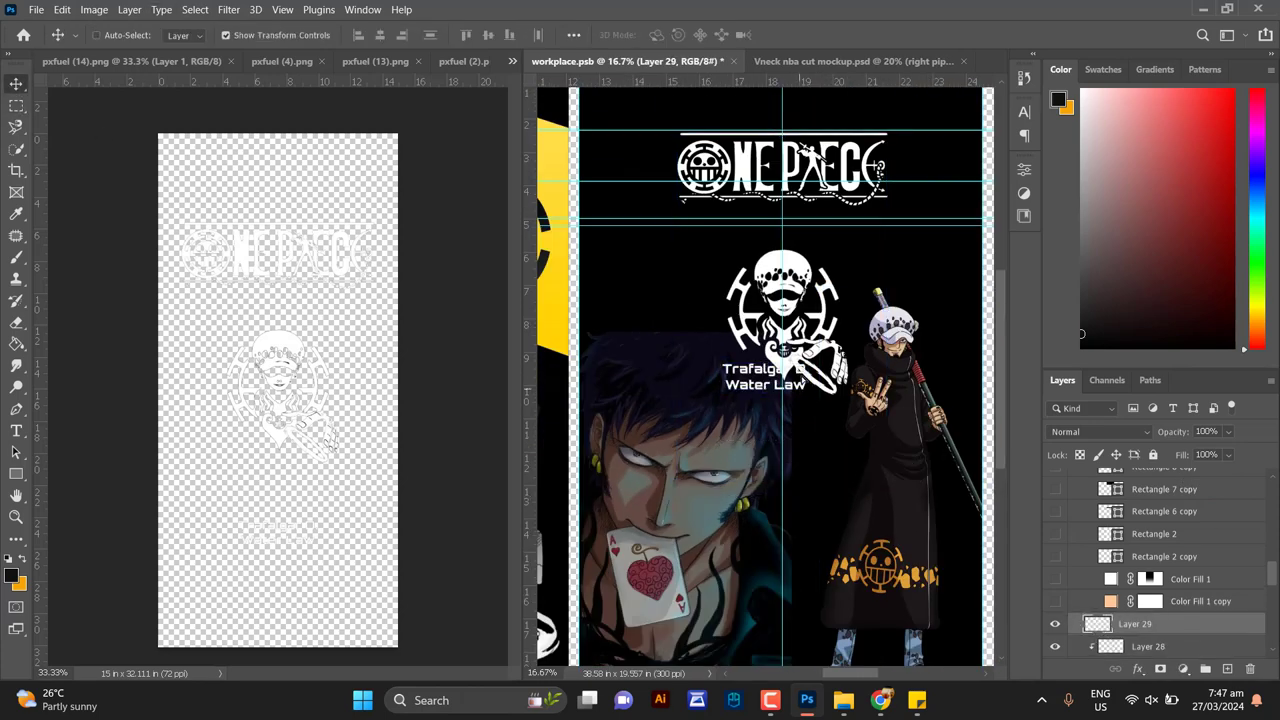
{"action": "left_click_drag", "start_coordinate": [800, 381], "coordinate": [818, 223]}
{"action": "key", "text": "ctrl+plus"}
{"action": "key", "text": "ctrl+plus"}
{"action": "left_click_drag", "start_coordinate": [850, 117], "coordinate": [882, 342]}
{"action": "left_click_drag", "start_coordinate": [820, 286], "coordinate": [820, 298]}
{"action": "key", "text": "Return"}
{"action": "key", "text": "ctrl+minus"}
{"action": "key", "text": "ctrl+minus"}
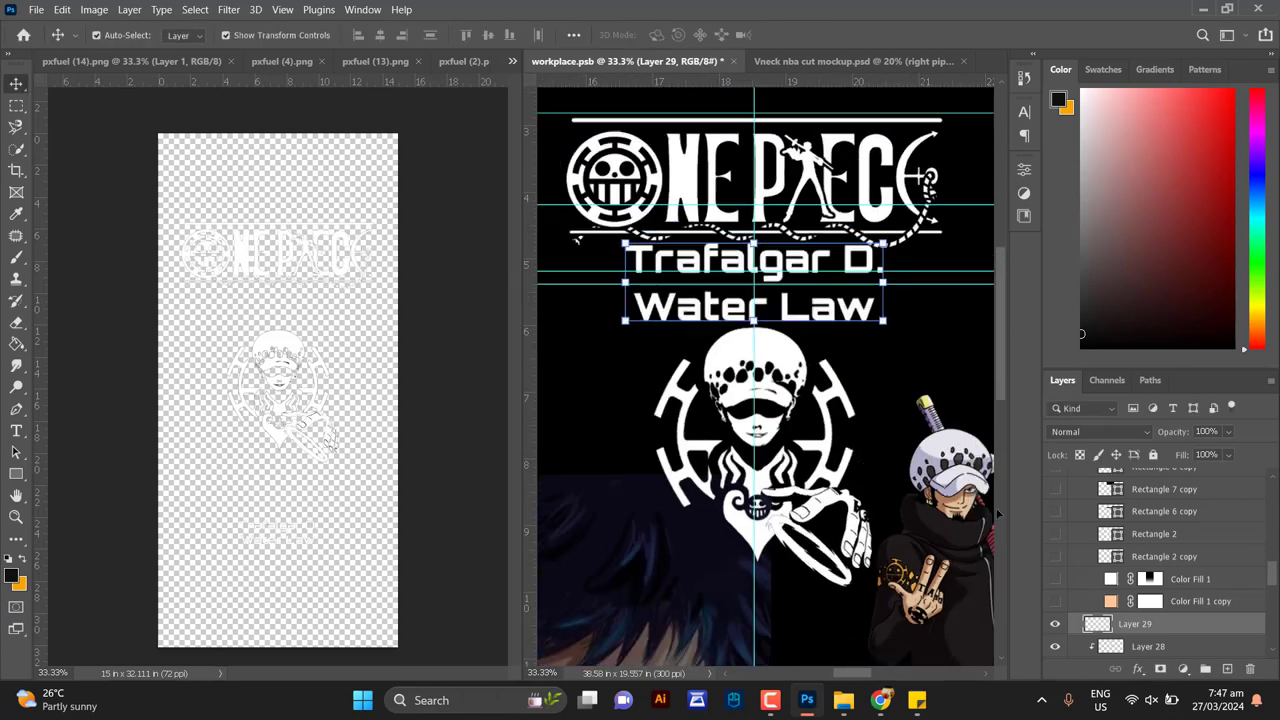
Clip Layer 29 to the back panel and scale the name text down slightly on the vertical center guide
{"action": "left_click", "coordinate": [1188, 647]}
{"action": "right_click", "coordinate": [1176, 625]}
{"action": "left_click", "coordinate": [1018, 301]}
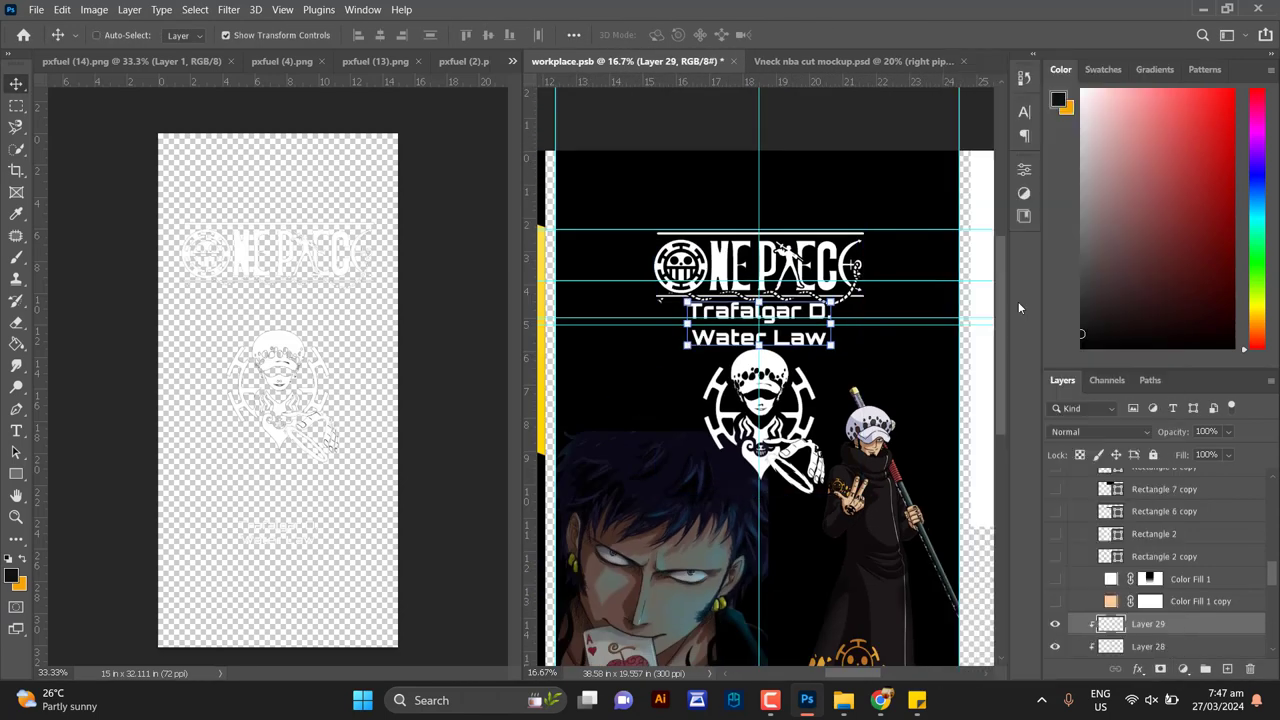
{"action": "left_click", "coordinate": [1216, 605]}
{"action": "left_click", "coordinate": [1184, 624]}
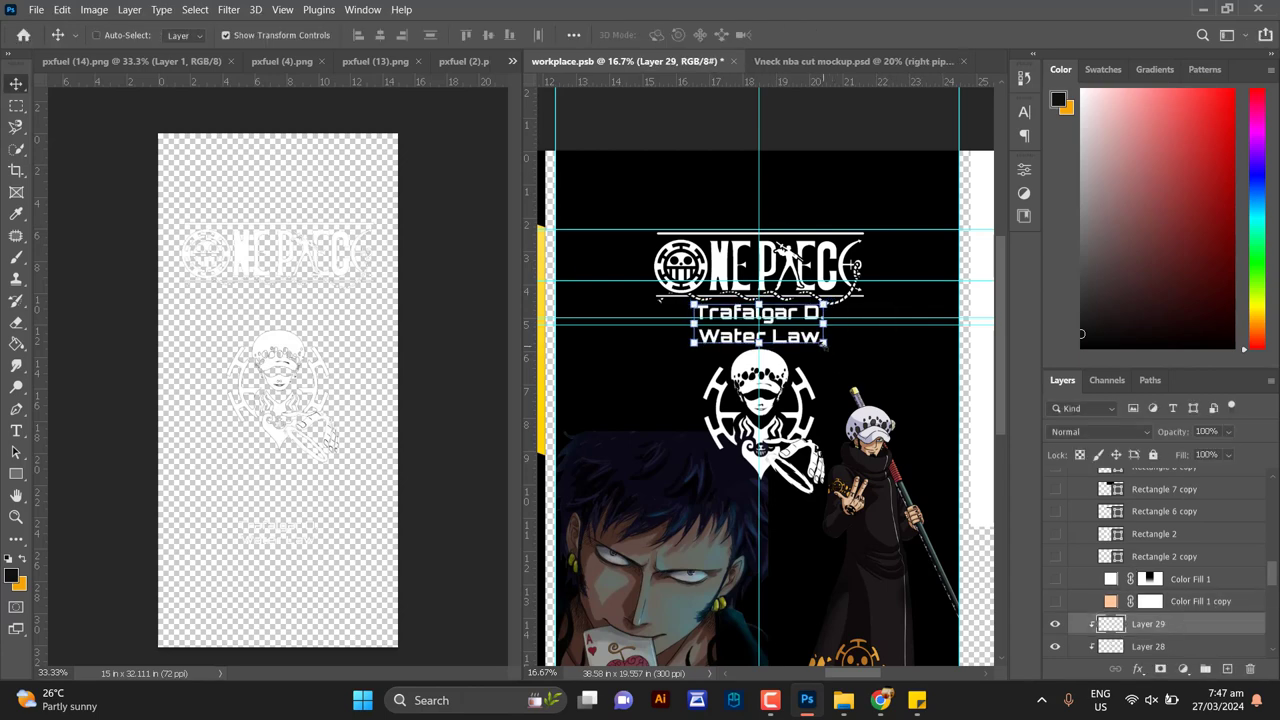
{"action": "scroll", "coordinate": [820, 424], "scroll_direction": "down", "scroll_amount": 4}
{"action": "scroll", "coordinate": [820, 424], "scroll_direction": "up", "scroll_amount": 2}
Close pxfuel (14).png and copy the cloaked figure from pxfuel (2).png onto the back panel's upper right
{"action": "left_click", "coordinate": [263, 181]}
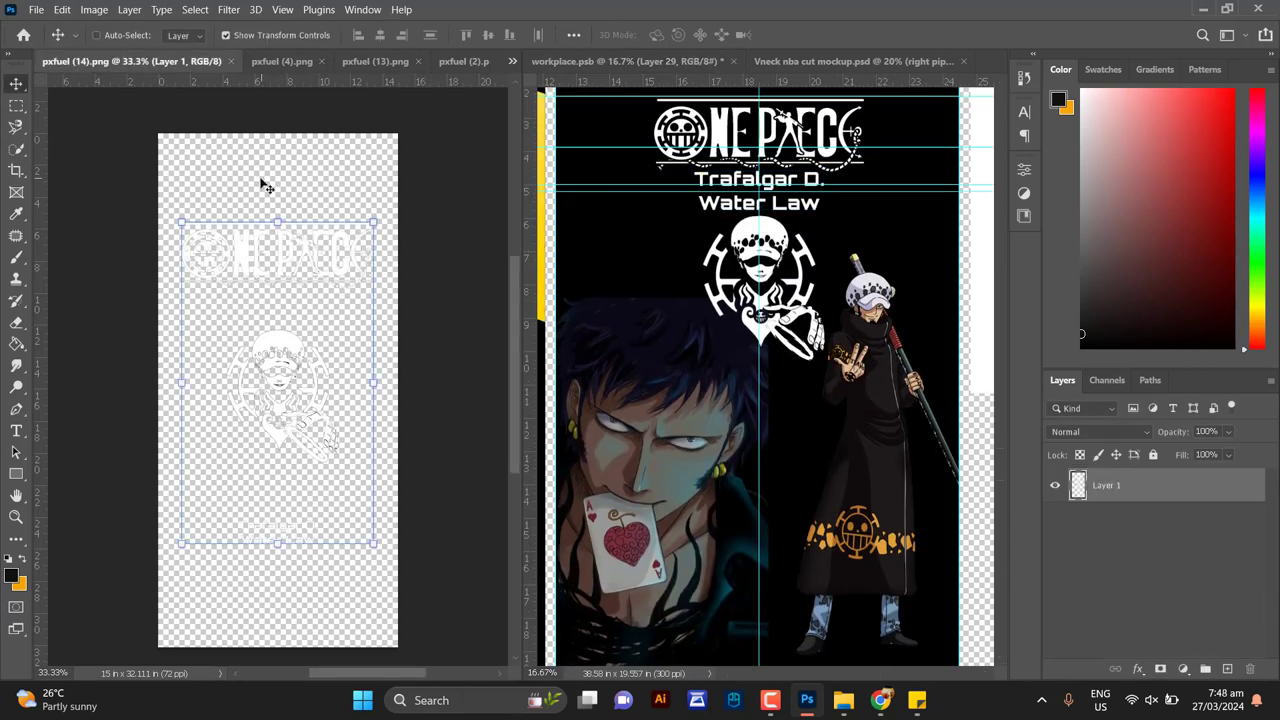
{"action": "left_click", "coordinate": [232, 63]}
{"action": "left_click", "coordinate": [343, 67]}
{"action": "scroll", "coordinate": [829, 397], "scroll_direction": "up", "scroll_amount": 1}
{"action": "scroll", "coordinate": [829, 396], "scroll_direction": "down", "scroll_amount": 3}
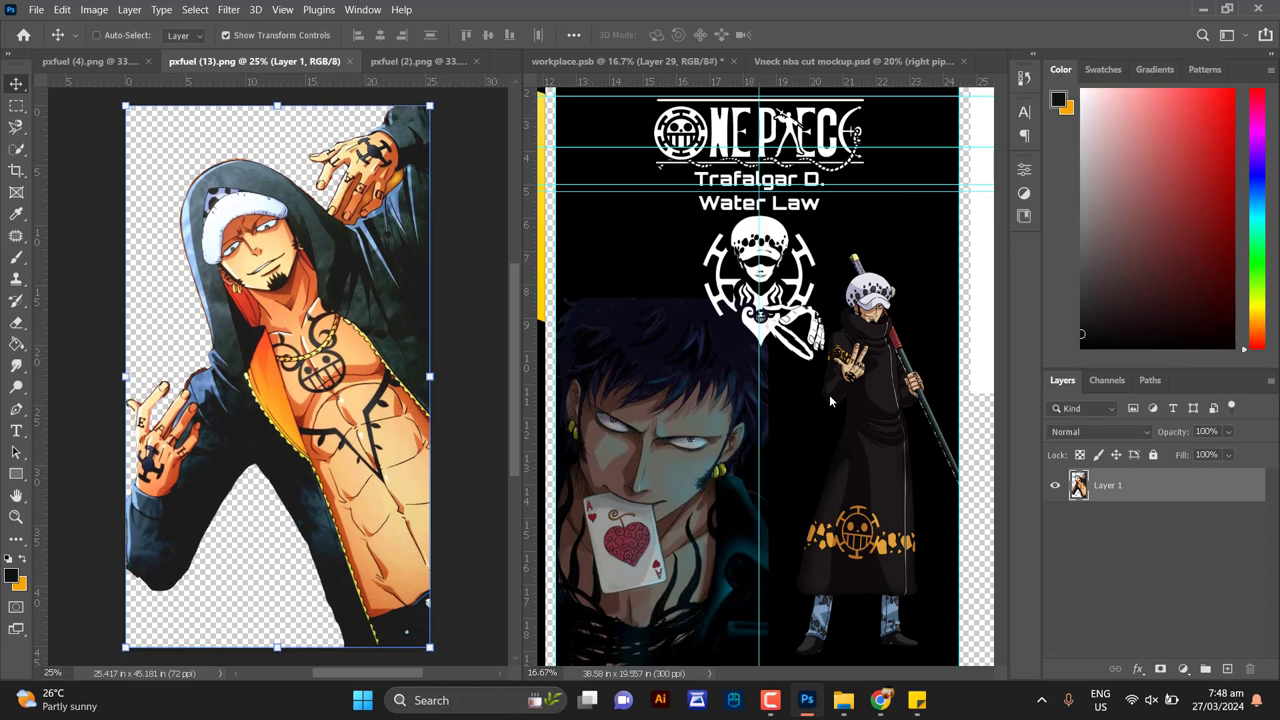
{"action": "left_click", "coordinate": [430, 64]}
{"action": "left_click_drag", "start_coordinate": [316, 303], "coordinate": [895, 222]}
{"action": "left_click_drag", "start_coordinate": [868, 270], "coordinate": [825, 359]}
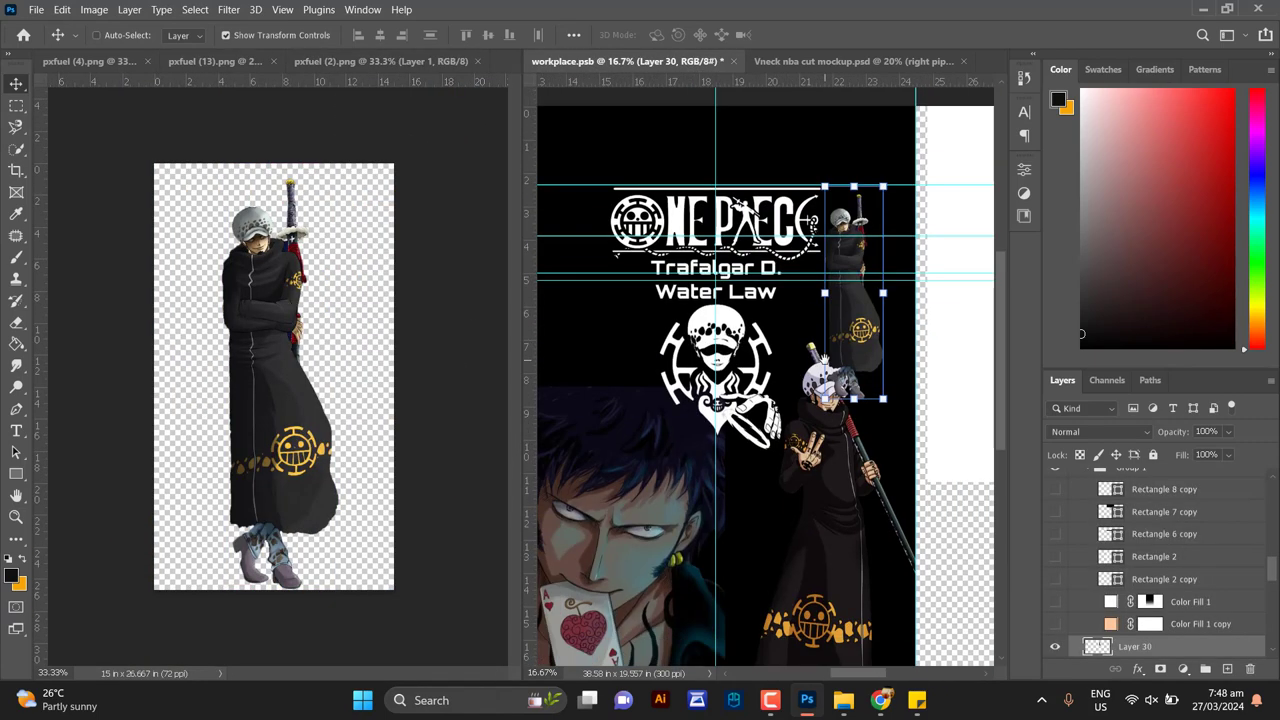
Flip the copied cloaked figure horizontally and enlarge it along the back panel's right edge
{"action": "key", "text": "ctrl+t"}
{"action": "right_click", "coordinate": [856, 292]}
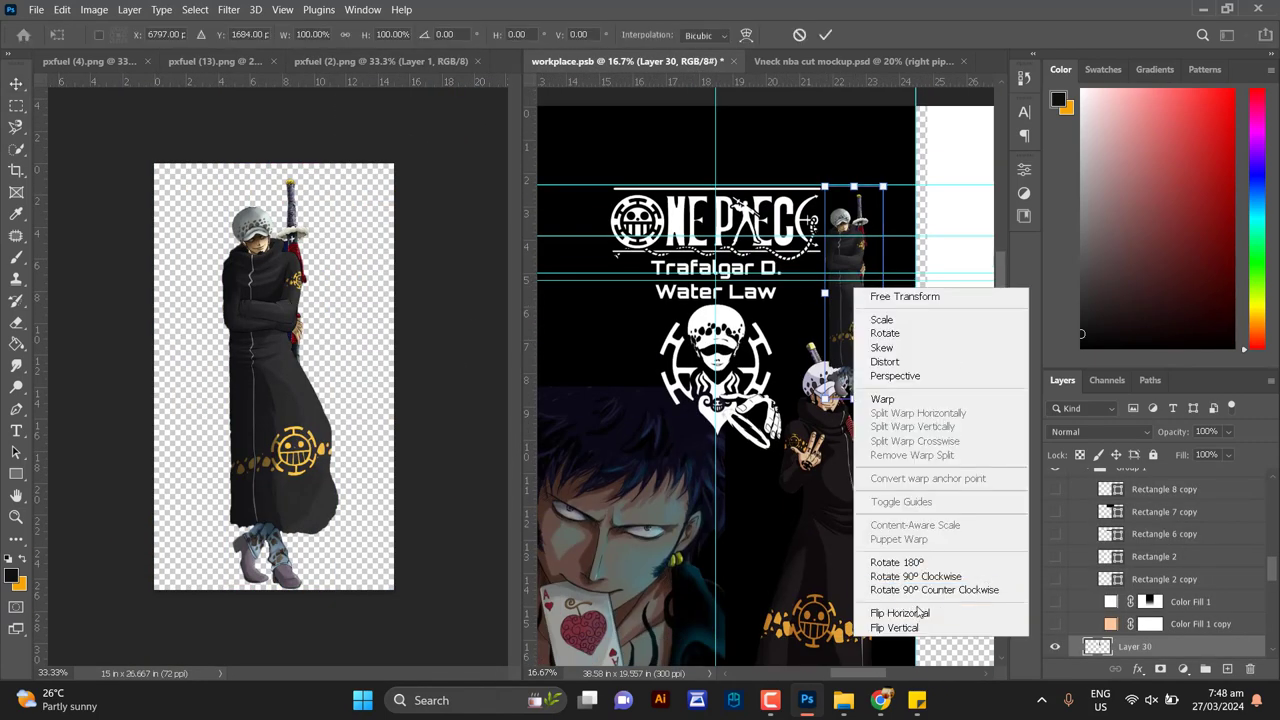
{"action": "left_click", "coordinate": [900, 612]}
{"action": "key", "text": "Return"}
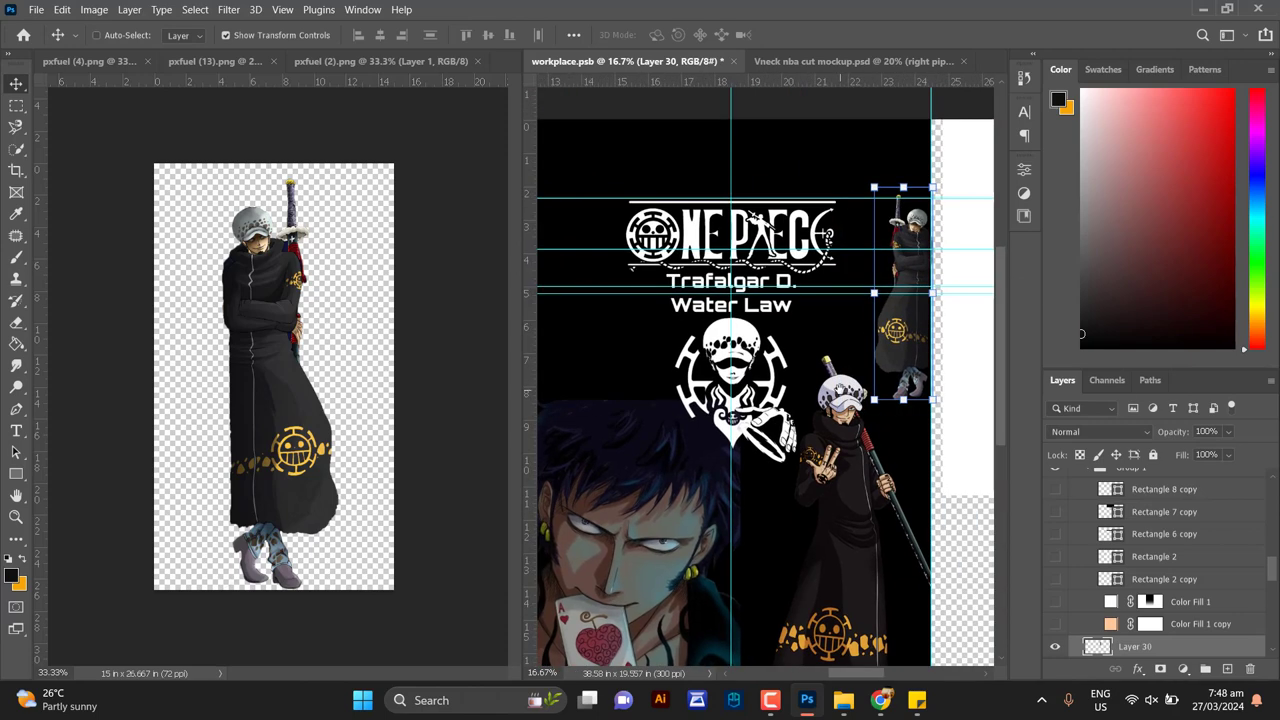
{"action": "left_click_drag", "start_coordinate": [840, 390], "coordinate": [756, 350]}
{"action": "left_click_drag", "start_coordinate": [849, 361], "coordinate": [873, 449]}
{"action": "left_click_drag", "start_coordinate": [821, 385], "coordinate": [801, 408]}
{"action": "key", "text": "Return"}
Restack Layer 30 between Layer 26 and Layer 25, clip it, and position the cloaked figure behind the front one
{"action": "scroll", "coordinate": [1191, 551], "scroll_direction": "down", "scroll_amount": 3}
{"action": "left_click_drag", "start_coordinate": [1191, 549], "coordinate": [1190, 610]}
{"action": "left_click_drag", "start_coordinate": [842, 372], "coordinate": [828, 350]}
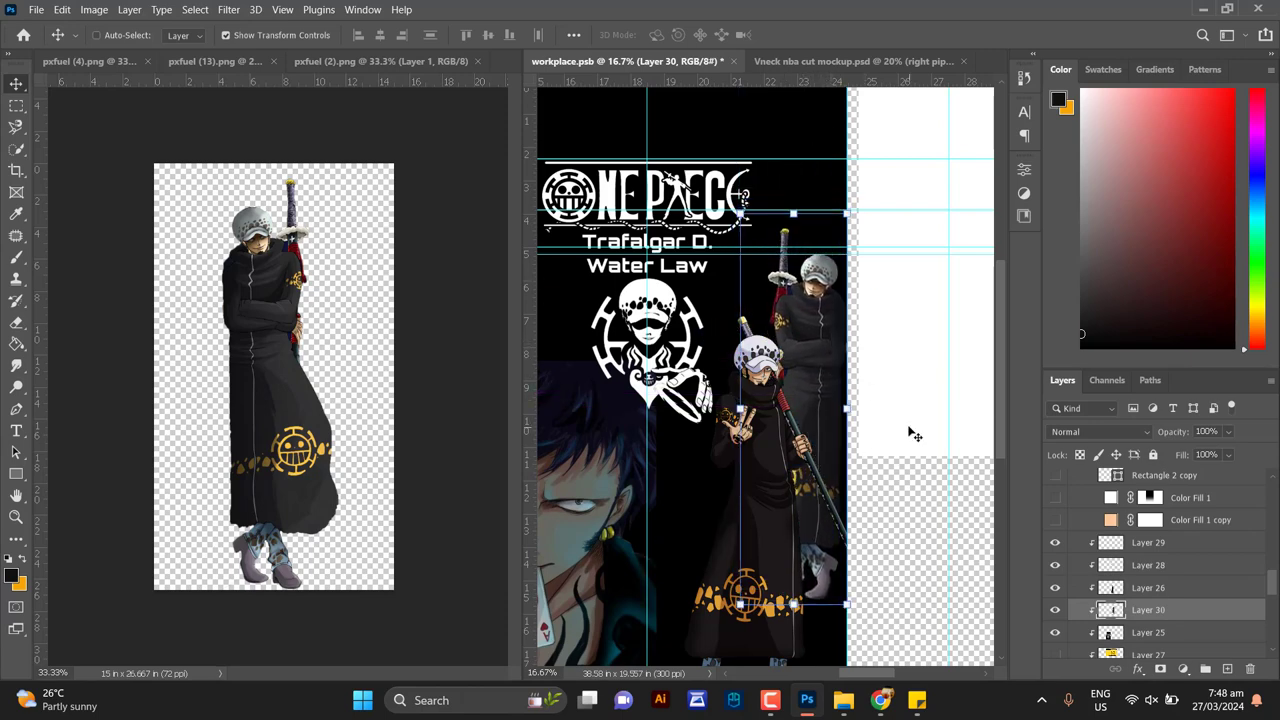
{"action": "left_click_drag", "start_coordinate": [602, 393], "coordinate": [739, 335]}
Close pxfuel (2).png and copy the hooded figure from pxfuel (13).png onto the back panel's upper left
{"action": "left_click", "coordinate": [344, 62]}
{"action": "left_click", "coordinate": [478, 62]}
{"action": "left_click", "coordinate": [310, 62]}
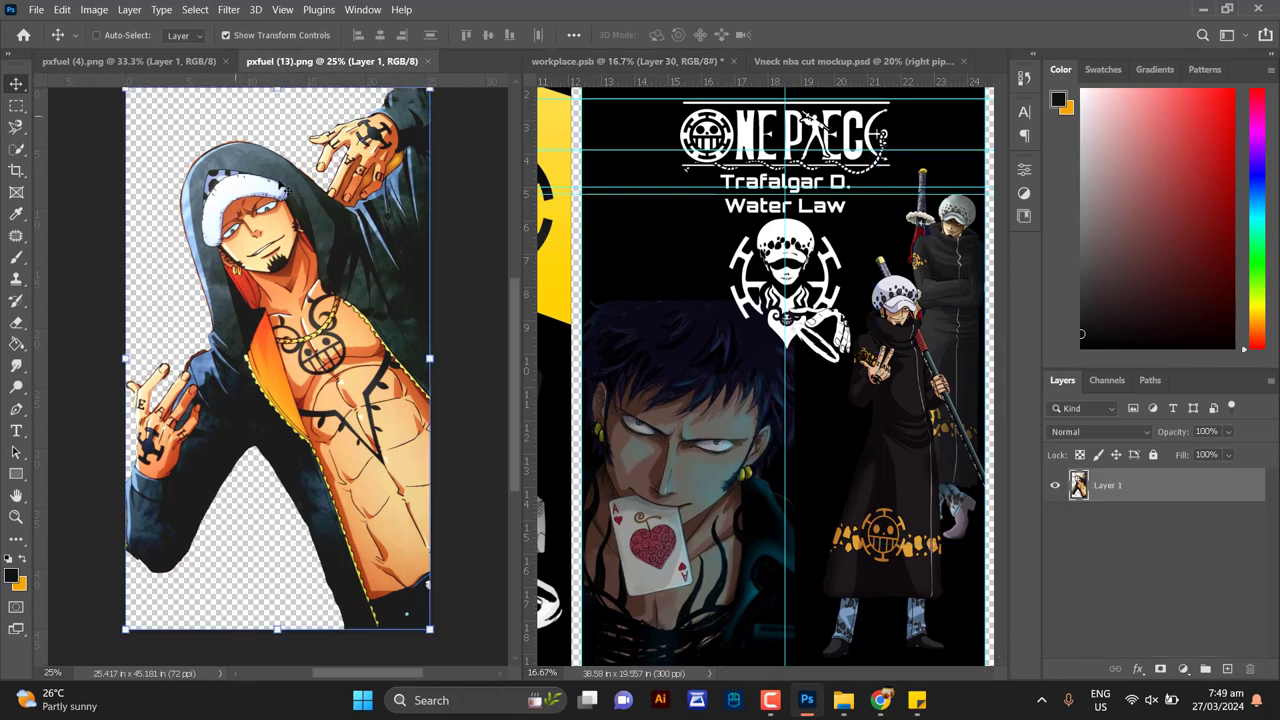
{"action": "scroll", "coordinate": [343, 284], "scroll_direction": "down", "scroll_amount": 1}
{"action": "left_click_drag", "start_coordinate": [343, 284], "coordinate": [695, 236]}
Try to flip the hooded figure on Layer 31 horizontally
{"action": "key", "text": "ctrl+t"}
{"action": "right_click", "coordinate": [688, 229]}
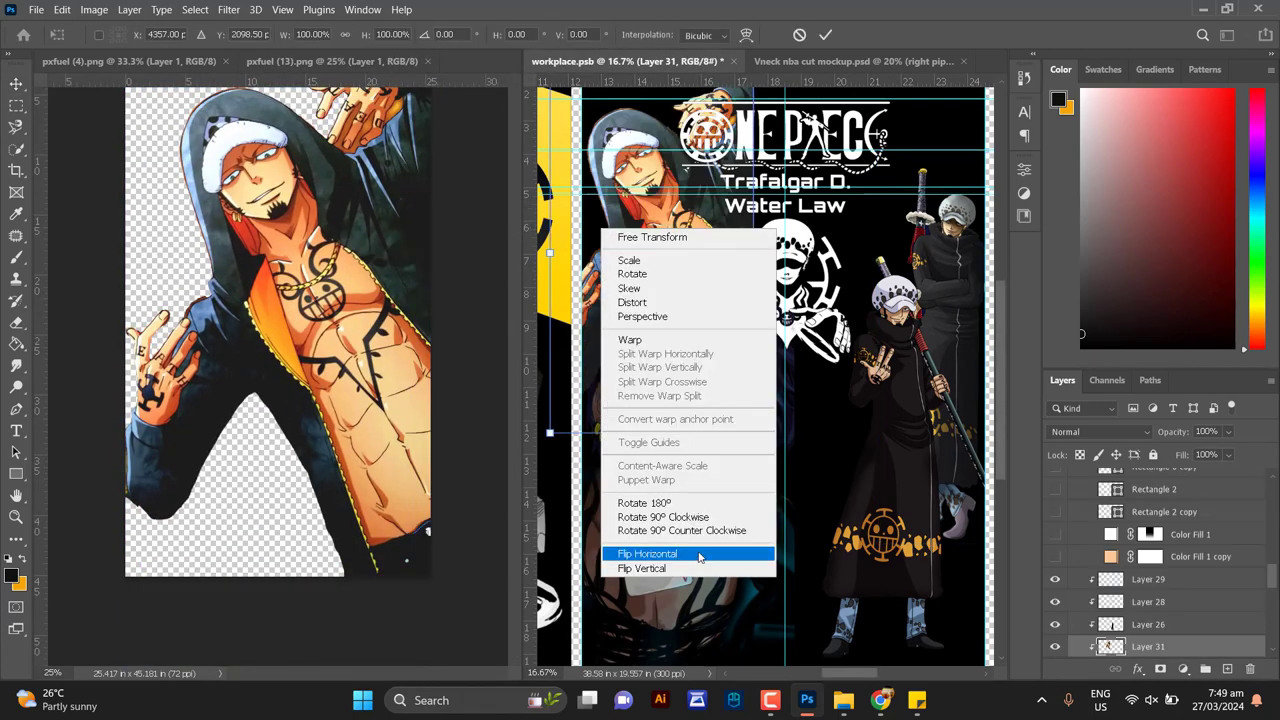
{"action": "left_click", "coordinate": [647, 554]}
{"action": "scroll", "coordinate": [760, 450], "scroll_direction": "up", "scroll_amount": 2}
{"action": "scroll", "coordinate": [1180, 600], "scroll_direction": "down", "scroll_amount": 2}
{"action": "key", "text": "Return"}
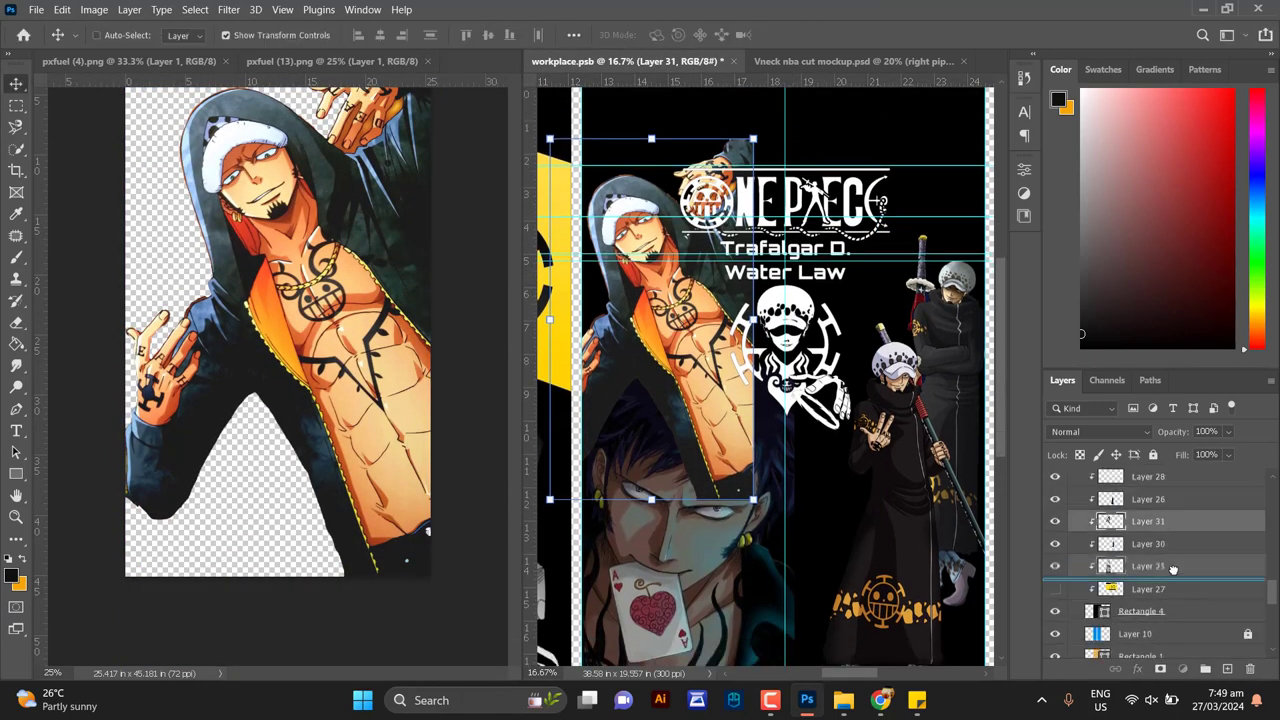
Stack Layer 31 between Layer 30 and Layer 25 and scale the hooded figure down
{"action": "left_click_drag", "start_coordinate": [1172, 544], "coordinate": [1172, 543]}
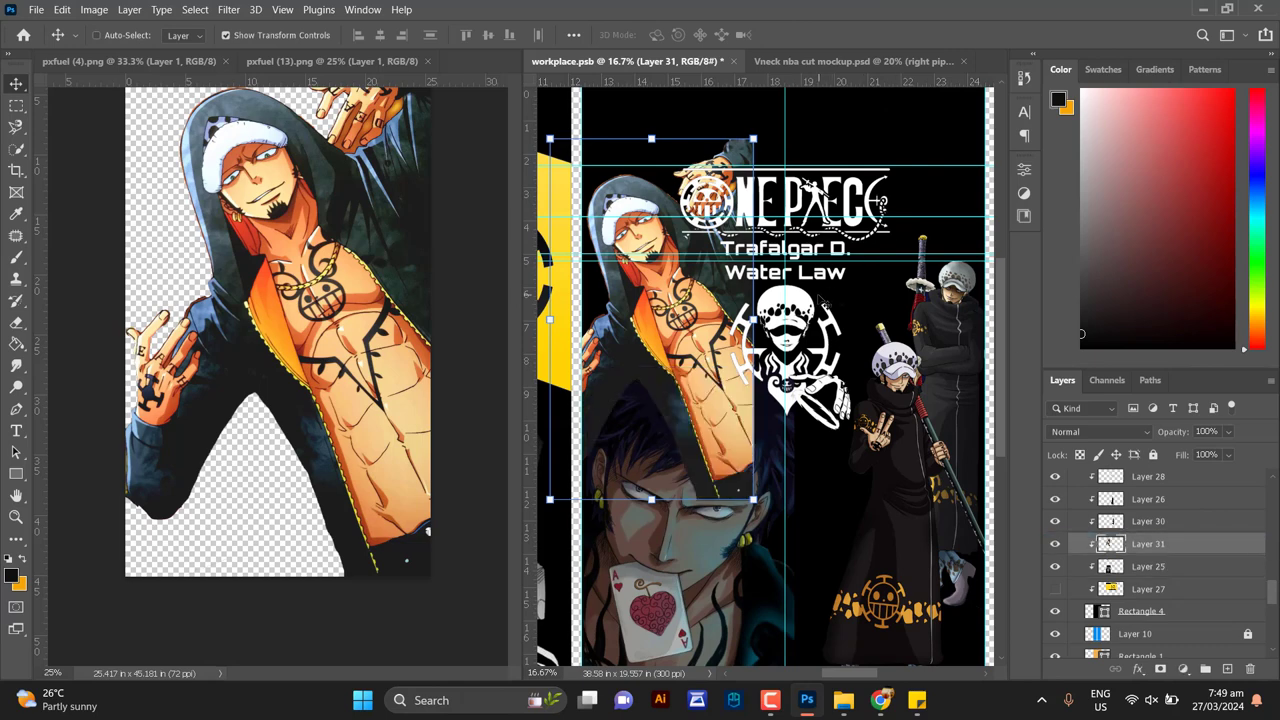
{"action": "left_click_drag", "start_coordinate": [753, 139], "coordinate": [727, 187]}
{"action": "key", "text": "Return"}
Flip the hooded figure horizontally, scale it to about 82% against the back panel's left edge, and save workplace.psb
{"action": "key", "text": "ctrl+t"}
{"action": "right_click", "coordinate": [688, 303]}
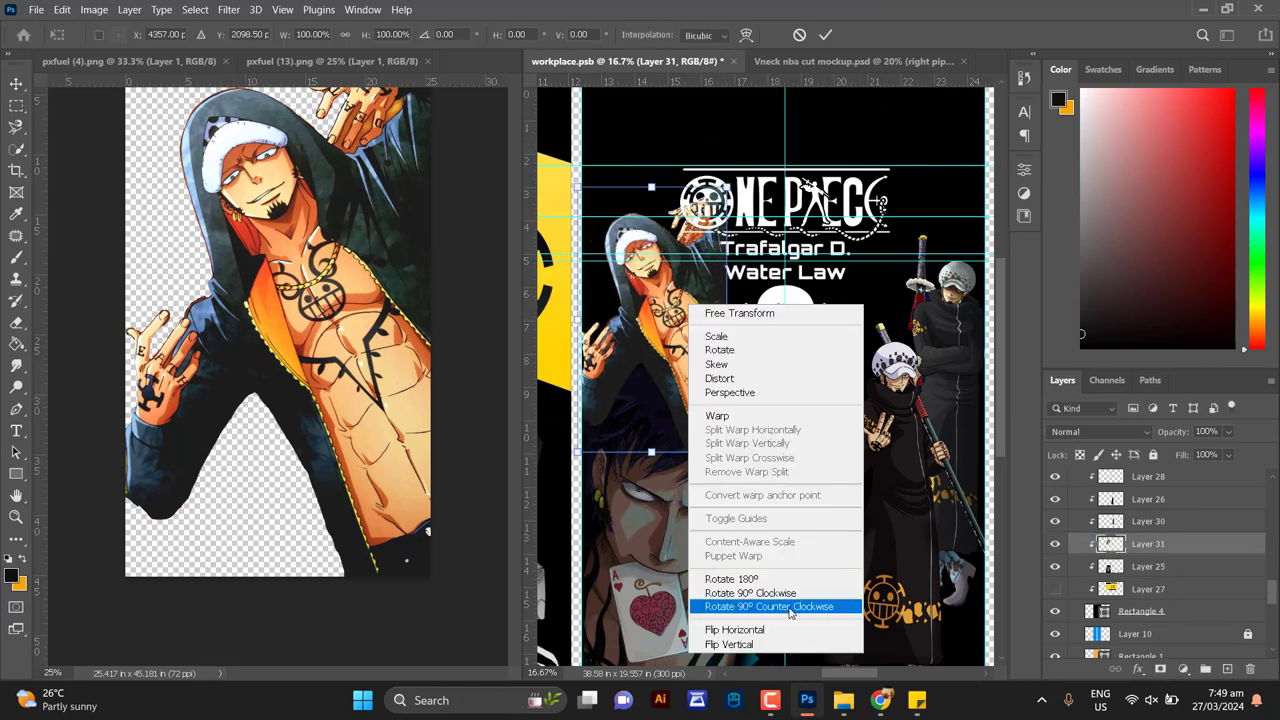
{"action": "left_click", "coordinate": [740, 629]}
{"action": "left_click_drag", "start_coordinate": [661, 346], "coordinate": [665, 311]}
{"action": "left_click_drag", "start_coordinate": [734, 155], "coordinate": [721, 178]}
{"action": "left_click_drag", "start_coordinate": [641, 295], "coordinate": [628, 309]}
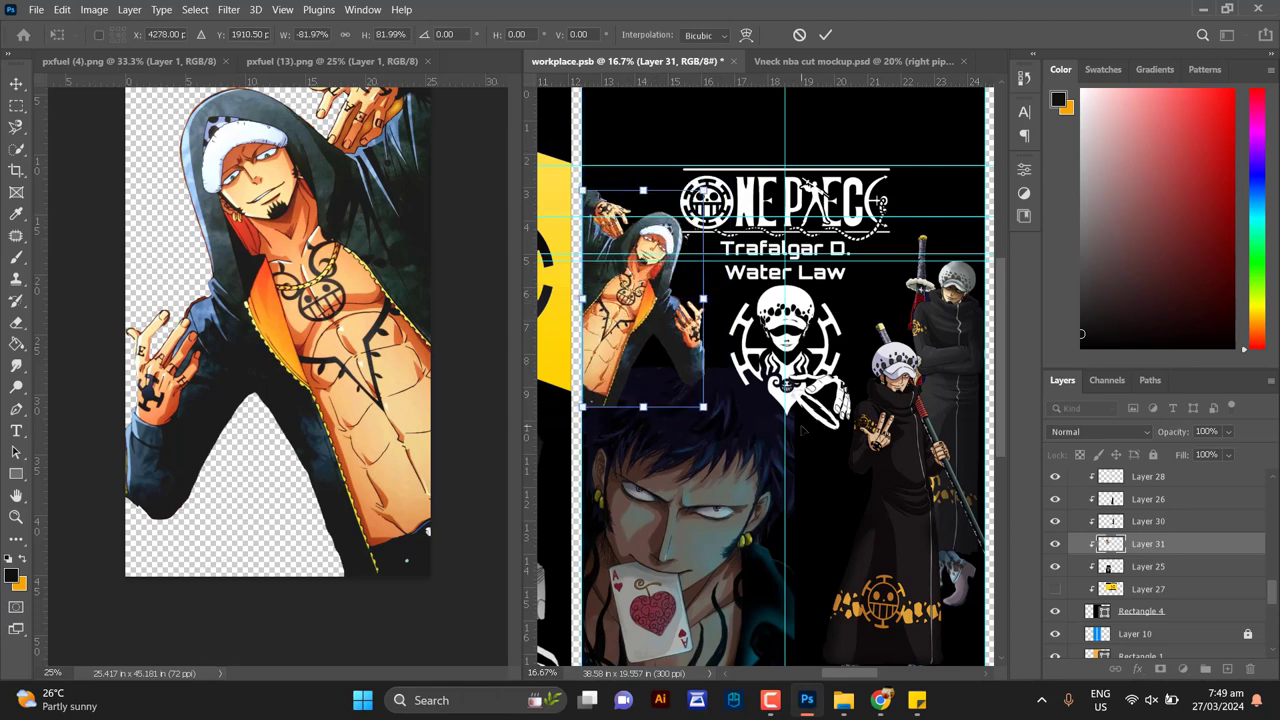
{"action": "key", "text": "Return"}
{"action": "scroll", "coordinate": [896, 463], "scroll_direction": "down", "scroll_amount": 2}
{"action": "key", "text": "ctrl+s"}
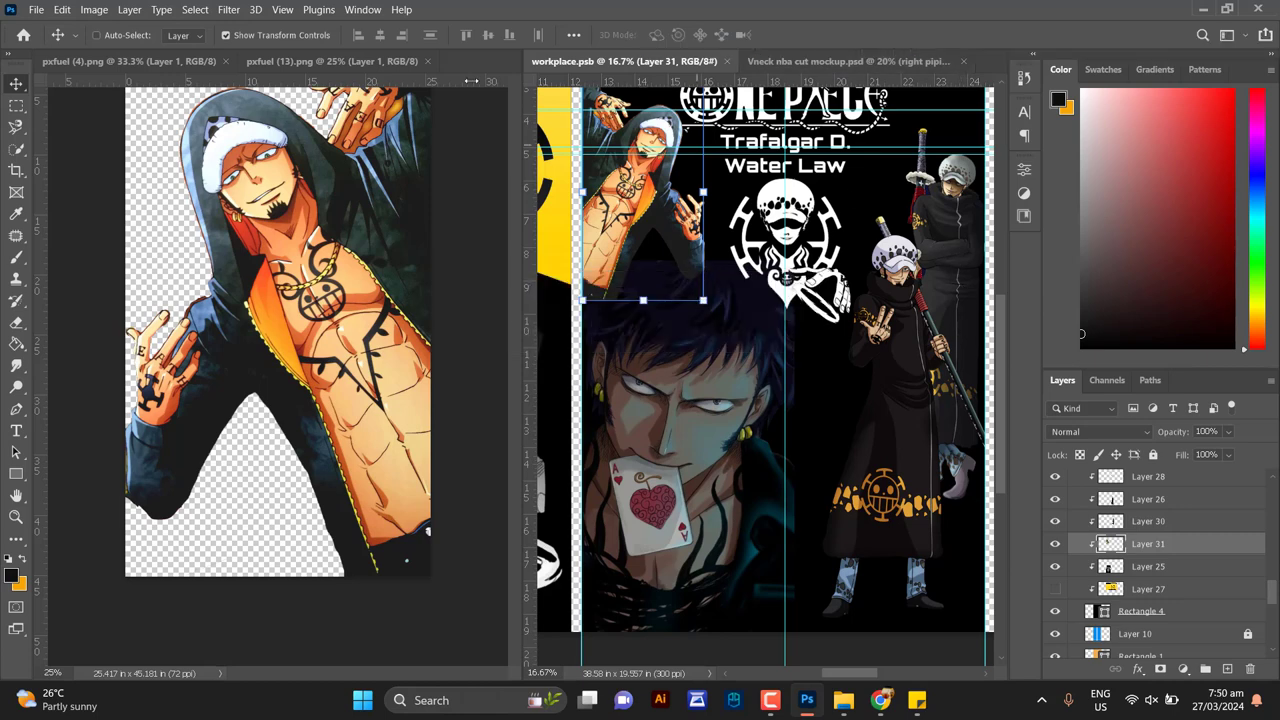
Close pxfuel (13).png and check the back design on the V-neck NBA cut mockup against workplace.psb
{"action": "left_click", "coordinate": [428, 61]}
{"action": "left_click", "coordinate": [850, 62]}
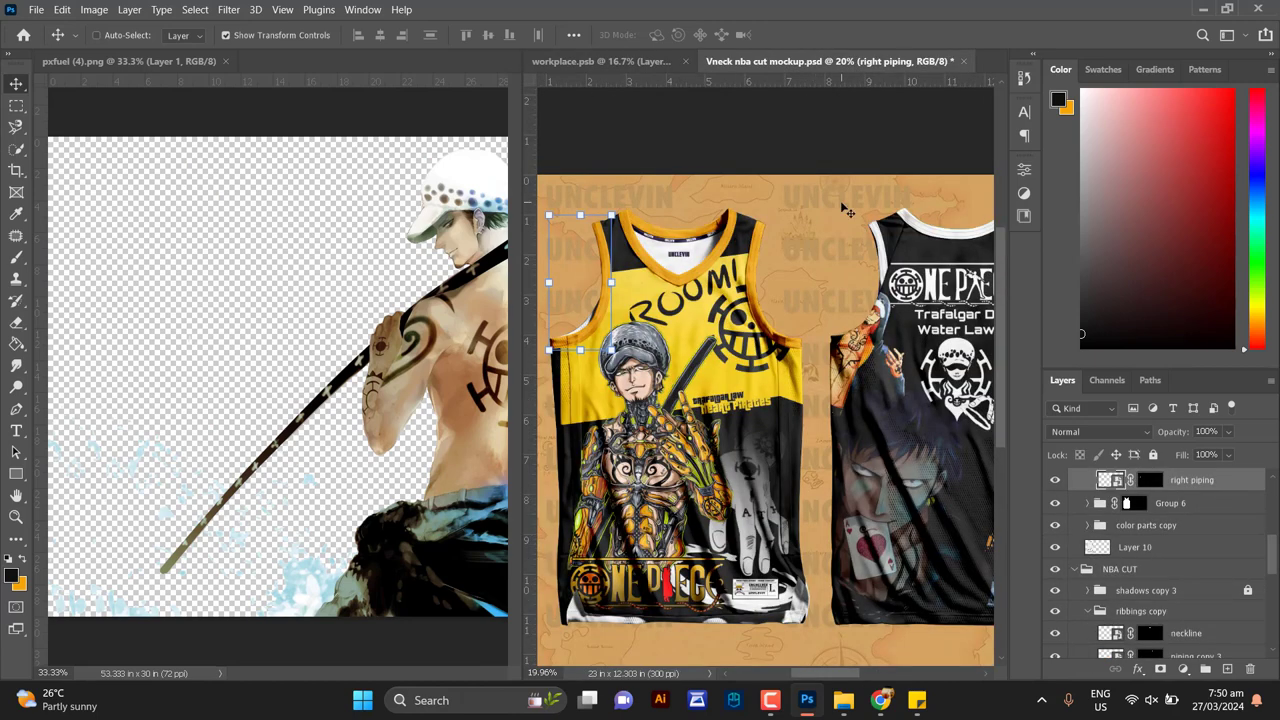
{"action": "left_click_drag", "start_coordinate": [886, 268], "coordinate": [716, 246]}
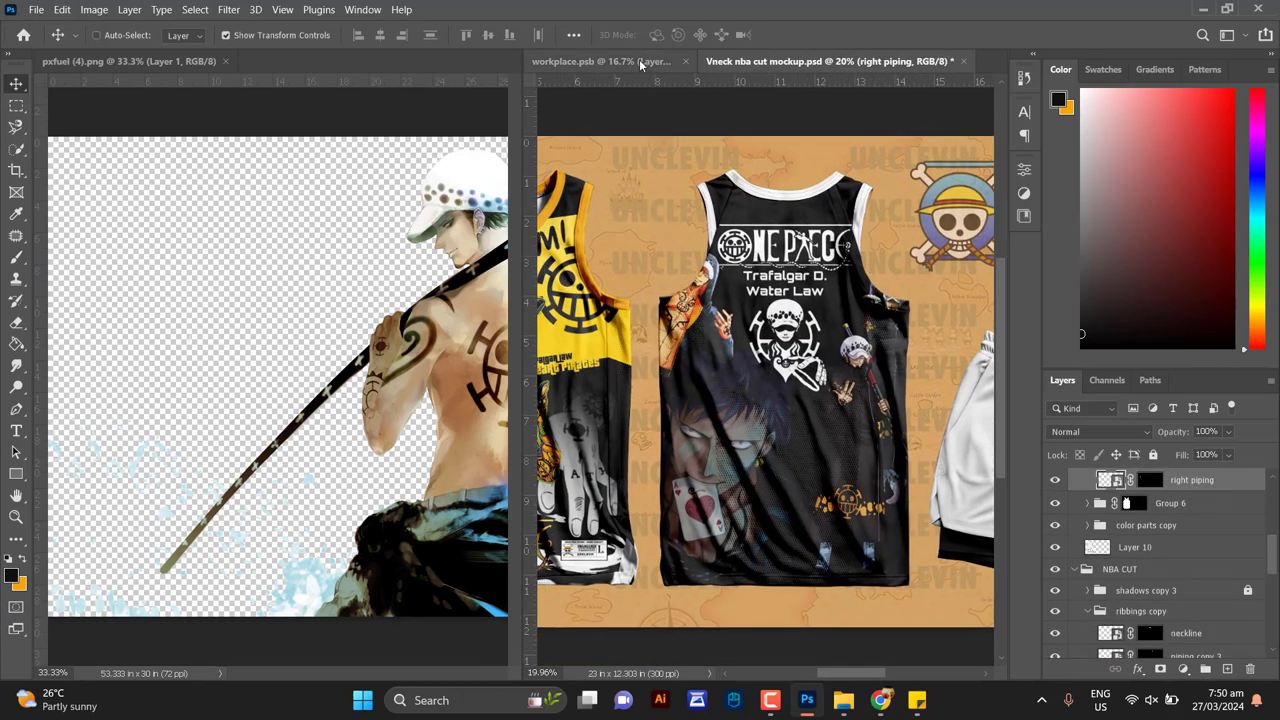
{"action": "left_click", "coordinate": [600, 61]}
{"action": "left_click", "coordinate": [830, 61]}
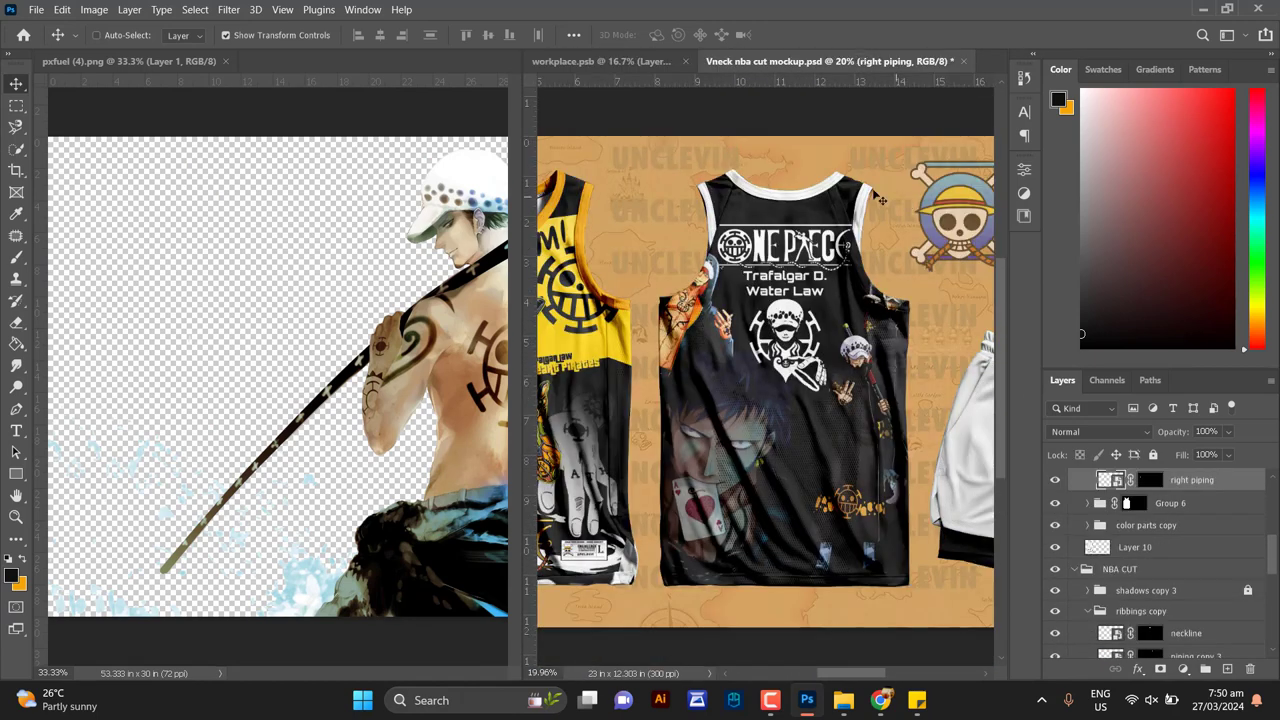
Move the rear cloaked figure and the hooded figure slightly lower on the back panel, comparing with the mockup
{"action": "left_click", "coordinate": [600, 61]}
{"action": "left_click", "coordinate": [1150, 624]}
{"action": "left_click_drag", "start_coordinate": [952, 272], "coordinate": [948, 322]}
{"action": "left_click", "coordinate": [784, 60]}
{"action": "left_click", "coordinate": [665, 62]}
Shift the front cloaked figure on Layer 26 slightly left and scale it down, comparing with the mockup
{"action": "left_click", "coordinate": [1165, 628]}
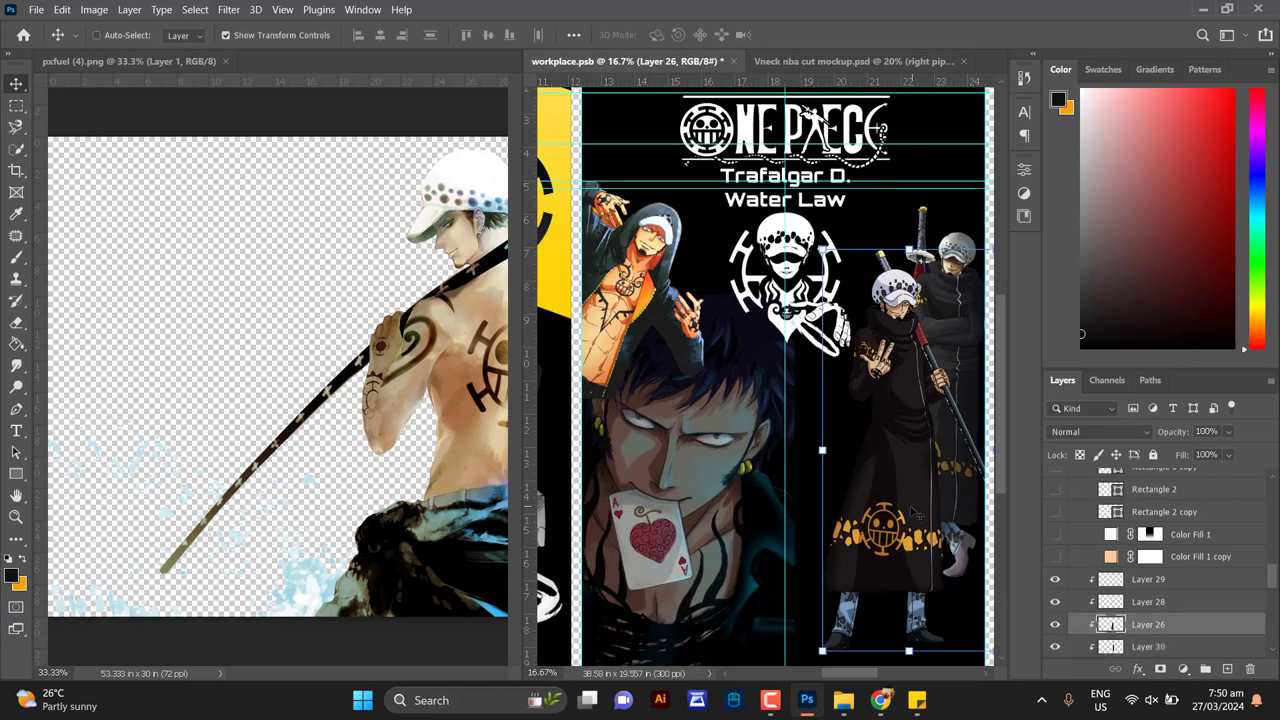
{"action": "left_click_drag", "start_coordinate": [912, 512], "coordinate": [893, 512]}
{"action": "left_click_drag", "start_coordinate": [976, 250], "coordinate": [959, 265]}
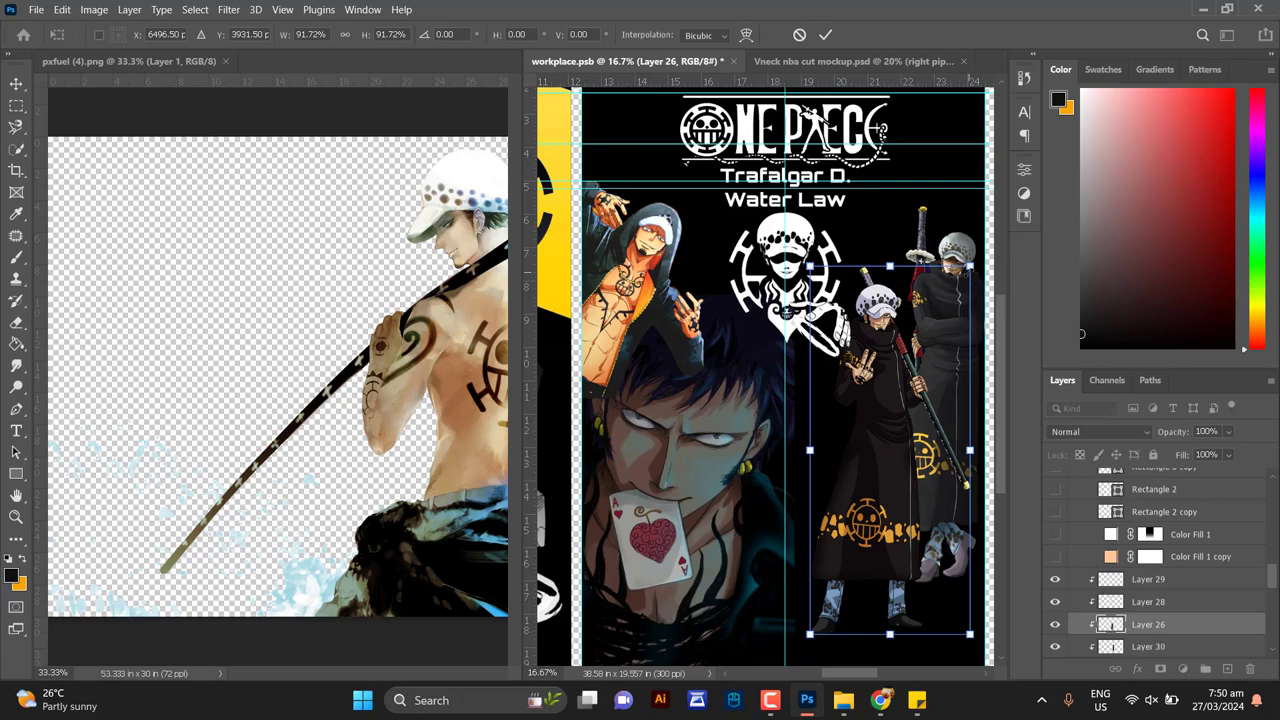
{"action": "key", "text": "Return"}
{"action": "left_click", "coordinate": [830, 61]}
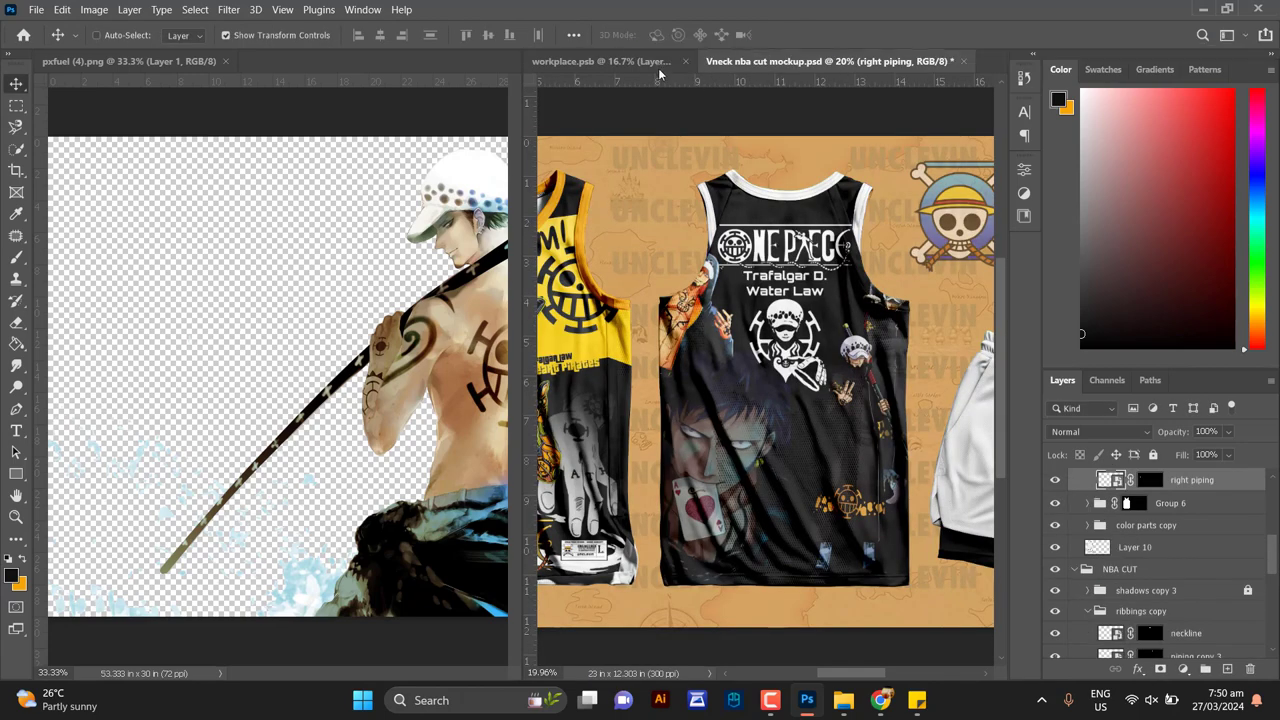
{"action": "left_click", "coordinate": [657, 64]}
{"action": "left_click", "coordinate": [796, 62]}
{"action": "left_click", "coordinate": [628, 61]}
Move the hooded figure on Layer 31 down to the back panel's lower left corner
{"action": "scroll", "coordinate": [1145, 566], "scroll_direction": "down", "scroll_amount": 5}
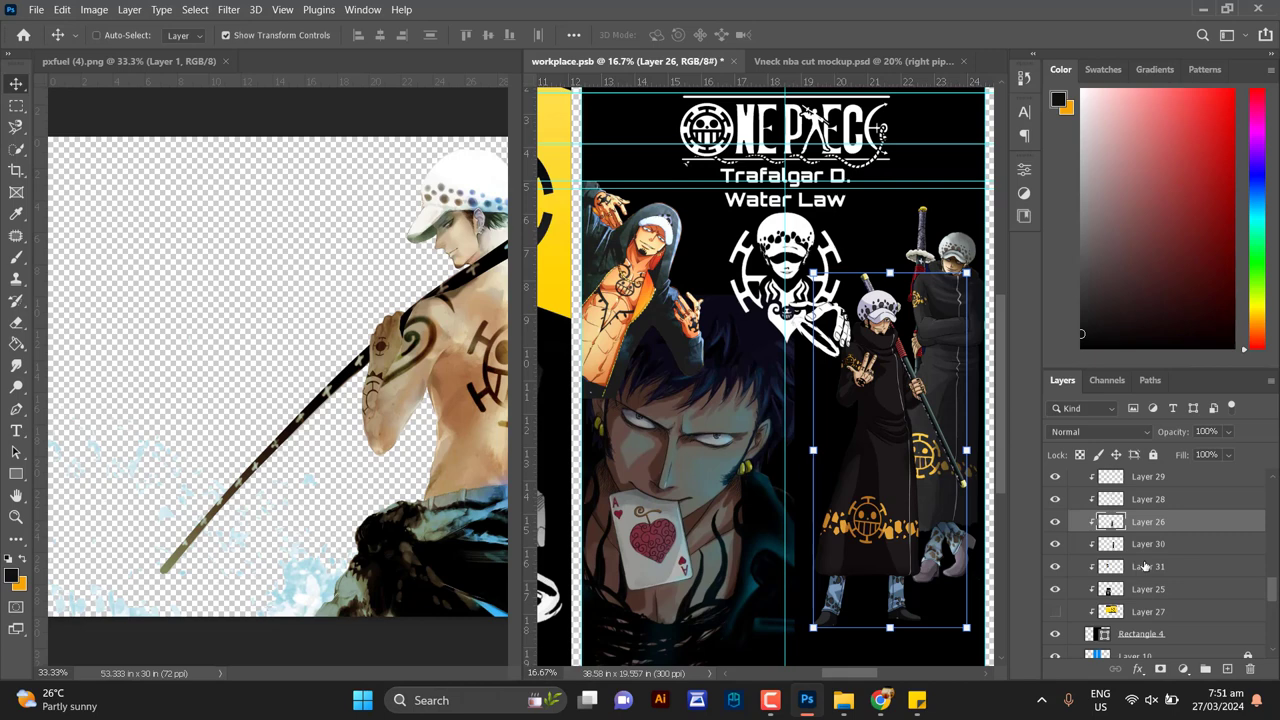
{"action": "left_click", "coordinate": [1145, 566]}
{"action": "left_click_drag", "start_coordinate": [632, 257], "coordinate": [628, 525]}
Raise the portrait on Layer 25 to just below the name text and save workplace.psb to update the mockup
{"action": "left_click", "coordinate": [1135, 594]}
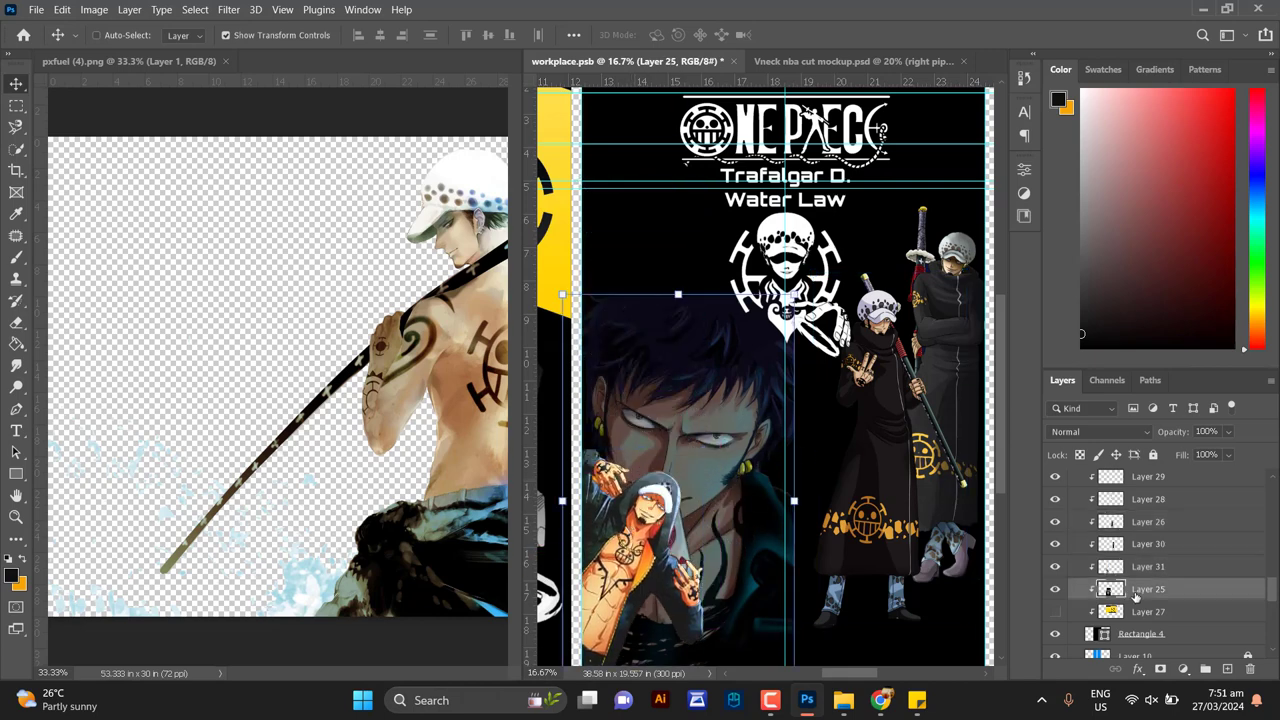
{"action": "left_click_drag", "start_coordinate": [718, 439], "coordinate": [703, 359]}
{"action": "key", "text": "ctrl+s"}
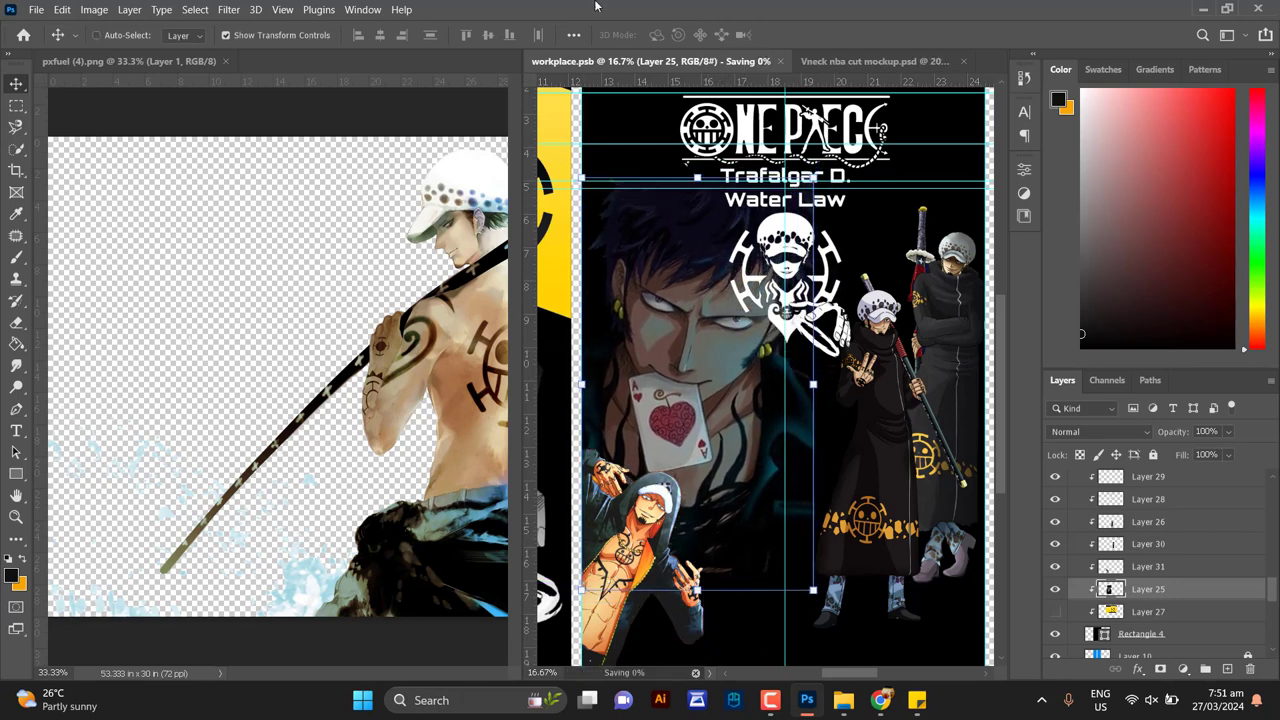
{"action": "left_click", "coordinate": [828, 61]}
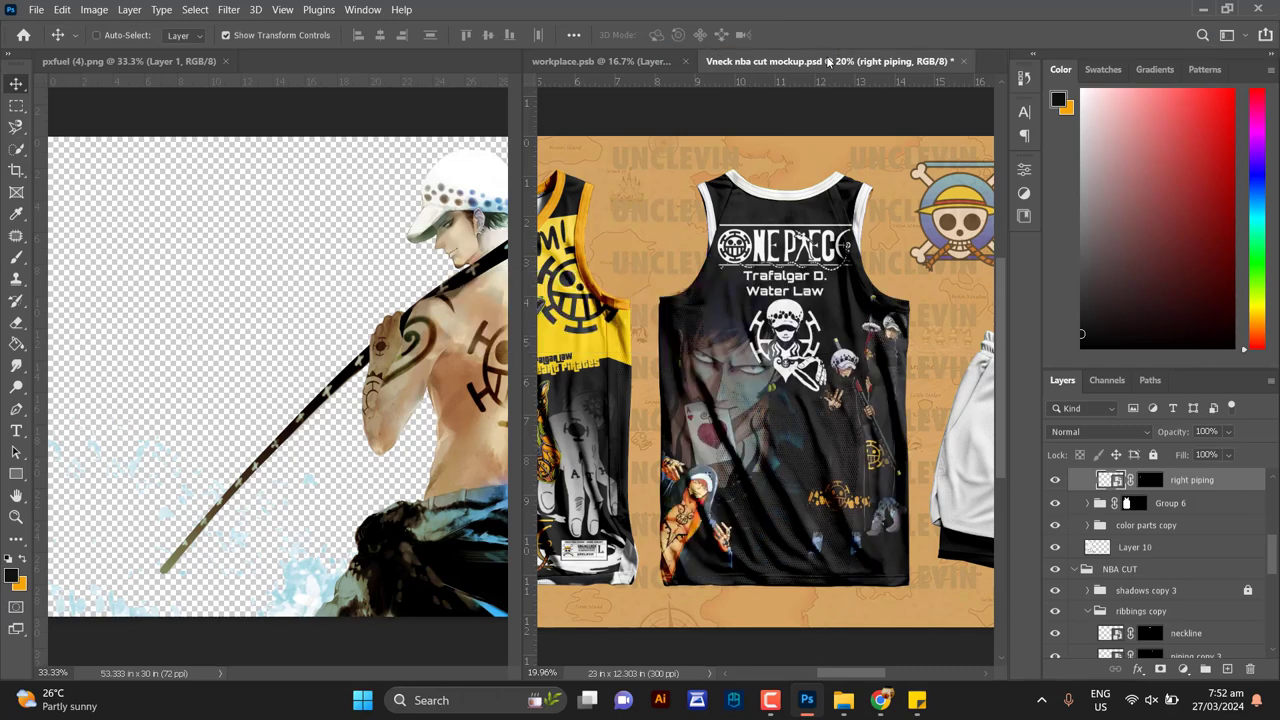
{"action": "left_click", "coordinate": [600, 61]}
Cut the ONE PIECE logo from Layer 28 onto its own clipped layer and place it, reduced, above the name text
{"action": "scroll", "coordinate": [1068, 540], "scroll_direction": "down", "scroll_amount": 2}
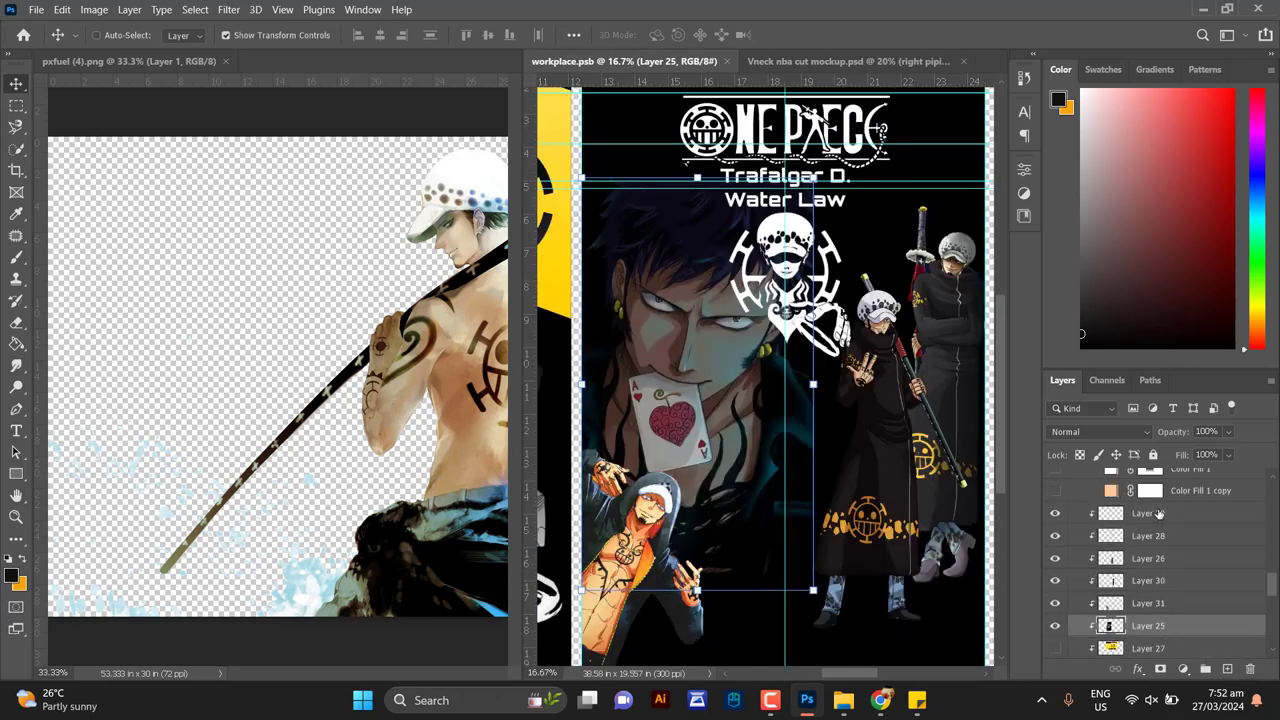
{"action": "left_click", "coordinate": [1070, 538]}
{"action": "left_click", "coordinate": [16, 105]}
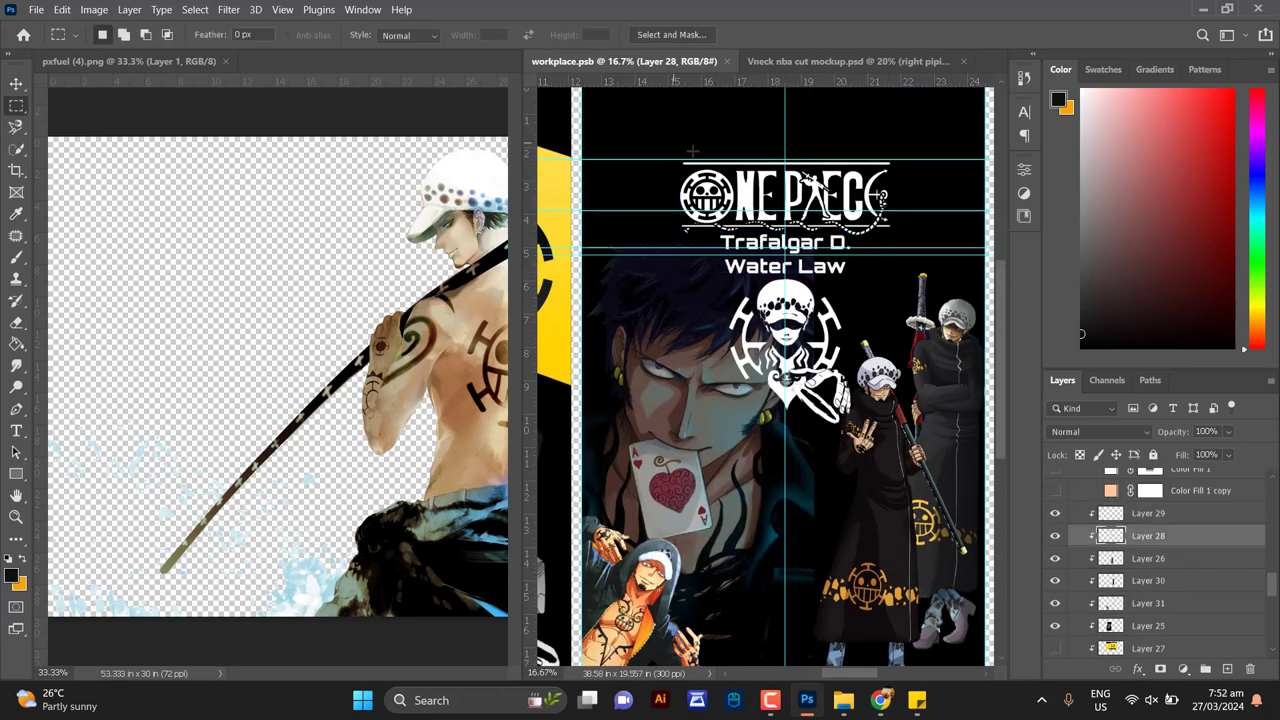
{"action": "left_click_drag", "start_coordinate": [915, 252], "coordinate": [915, 254]}
{"action": "key", "text": "ctrl+x"}
{"action": "key", "text": "ctrl+v"}
{"action": "left_click", "coordinate": [16, 84]}
{"action": "left_click_drag", "start_coordinate": [836, 363], "coordinate": [855, 180]}
{"action": "key", "text": "ctrl+s"}
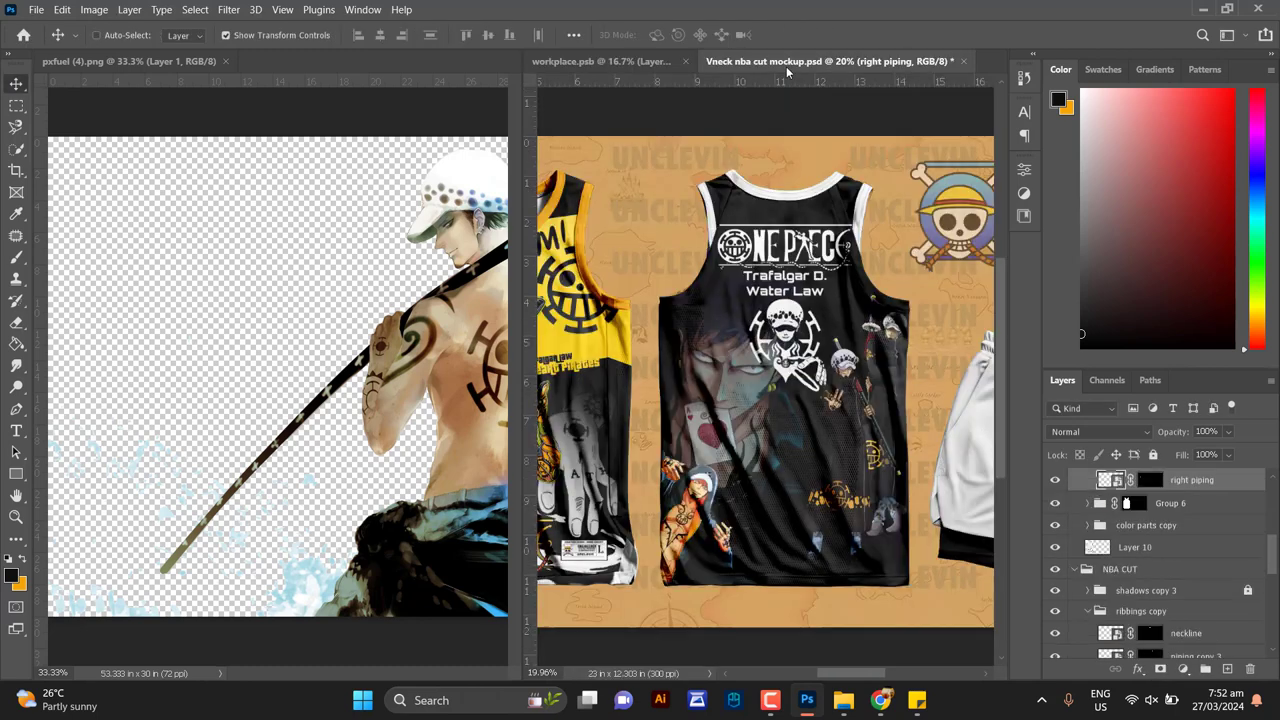
Compare the back panel's logo placement in workplace.psb with the V-neck NBA cut mockup
{"action": "left_click", "coordinate": [840, 61]}
{"action": "left_click", "coordinate": [599, 61]}
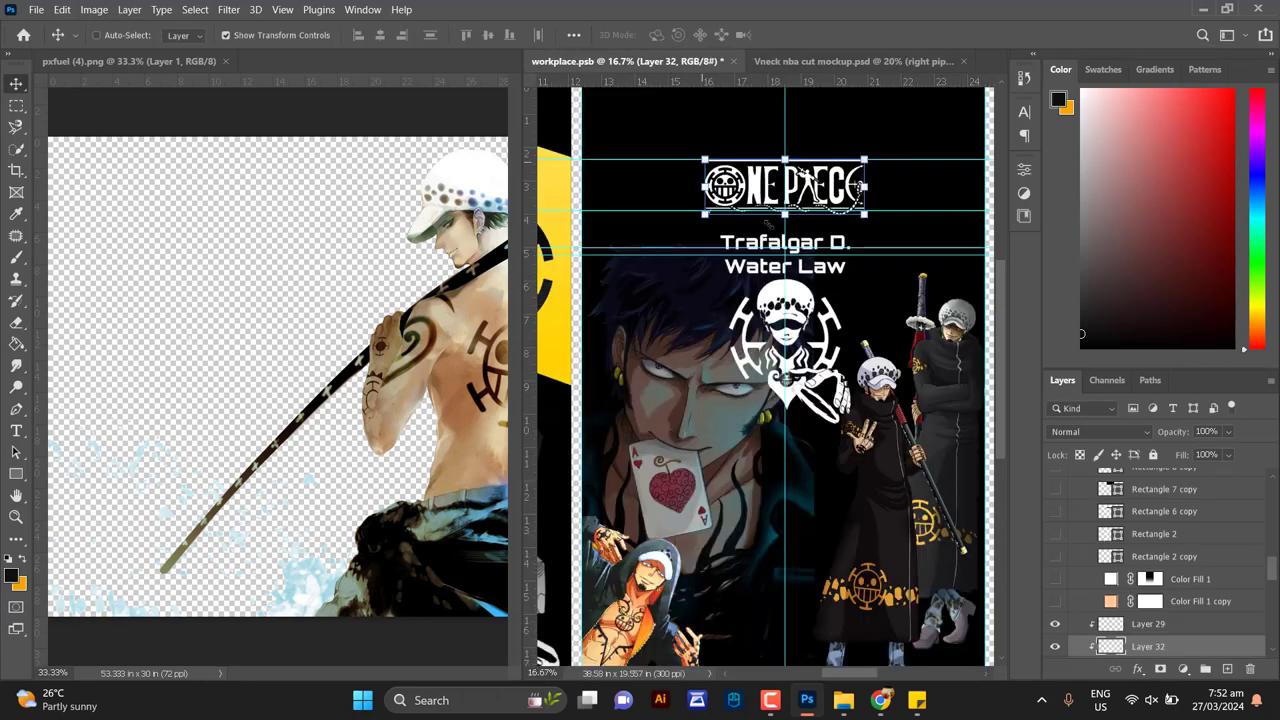
{"action": "scroll", "coordinate": [842, 170], "scroll_direction": "down", "scroll_amount": 1}
{"action": "left_click_drag", "start_coordinate": [842, 124], "coordinate": [849, 546]}
{"action": "key", "text": "Return"}
{"action": "left_click", "coordinate": [813, 64]}
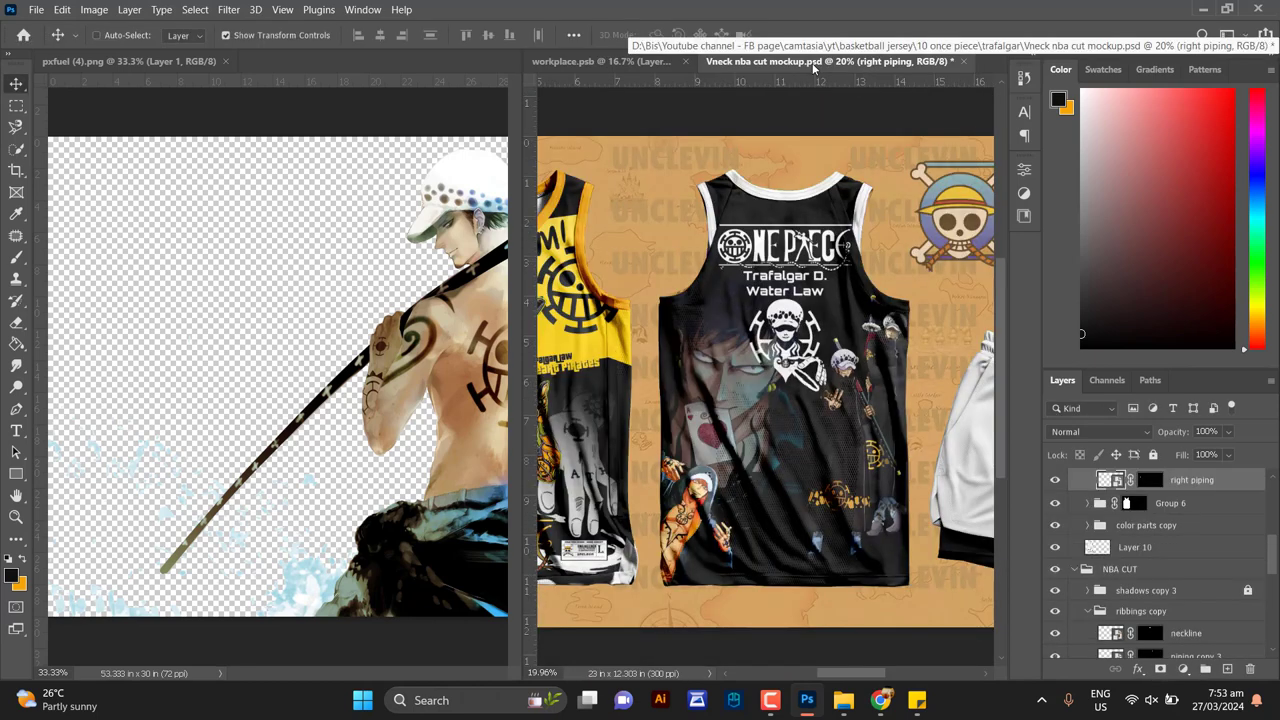
Move the Trafalgar D. Water Law text on Layer 29 up the back panel and enlarge it to about 130%
{"action": "left_click", "coordinate": [600, 61]}
{"action": "scroll", "coordinate": [1167, 633], "scroll_direction": "down", "scroll_amount": 2}
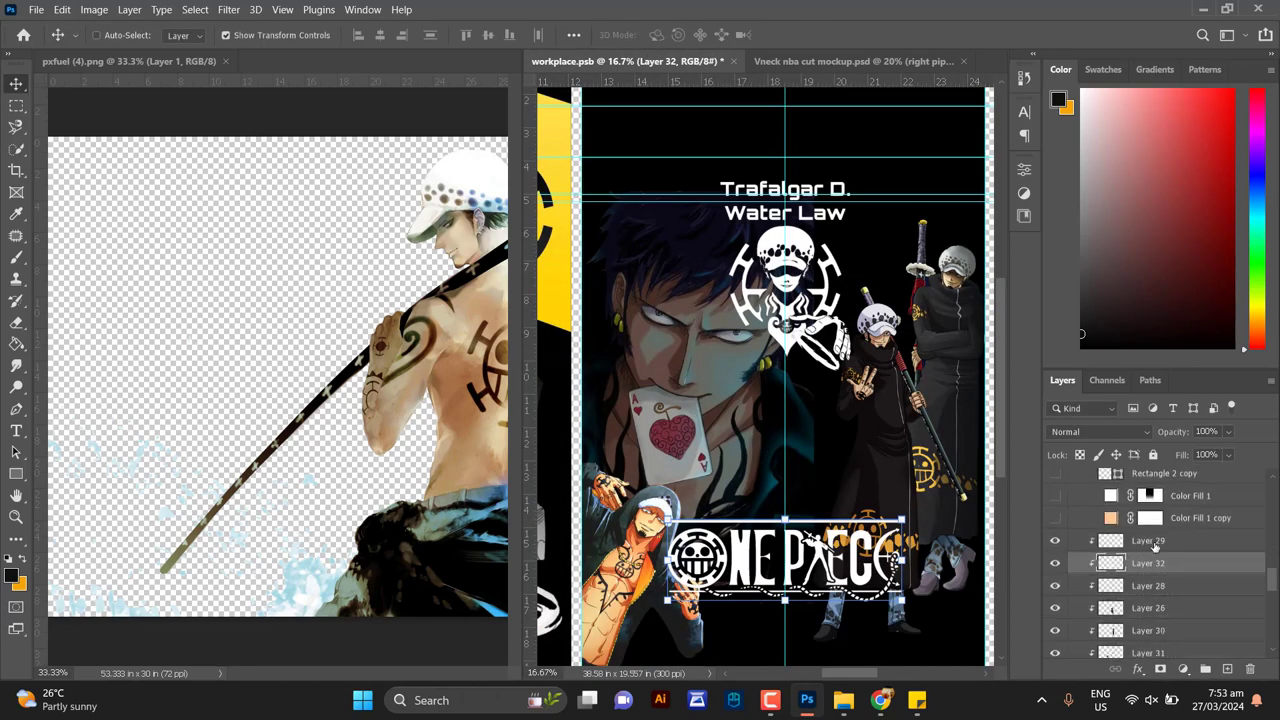
{"action": "left_click", "coordinate": [1154, 542]}
{"action": "left_click_drag", "start_coordinate": [806, 196], "coordinate": [808, 173]}
{"action": "left_click_drag", "start_coordinate": [850, 201], "coordinate": [872, 229]}
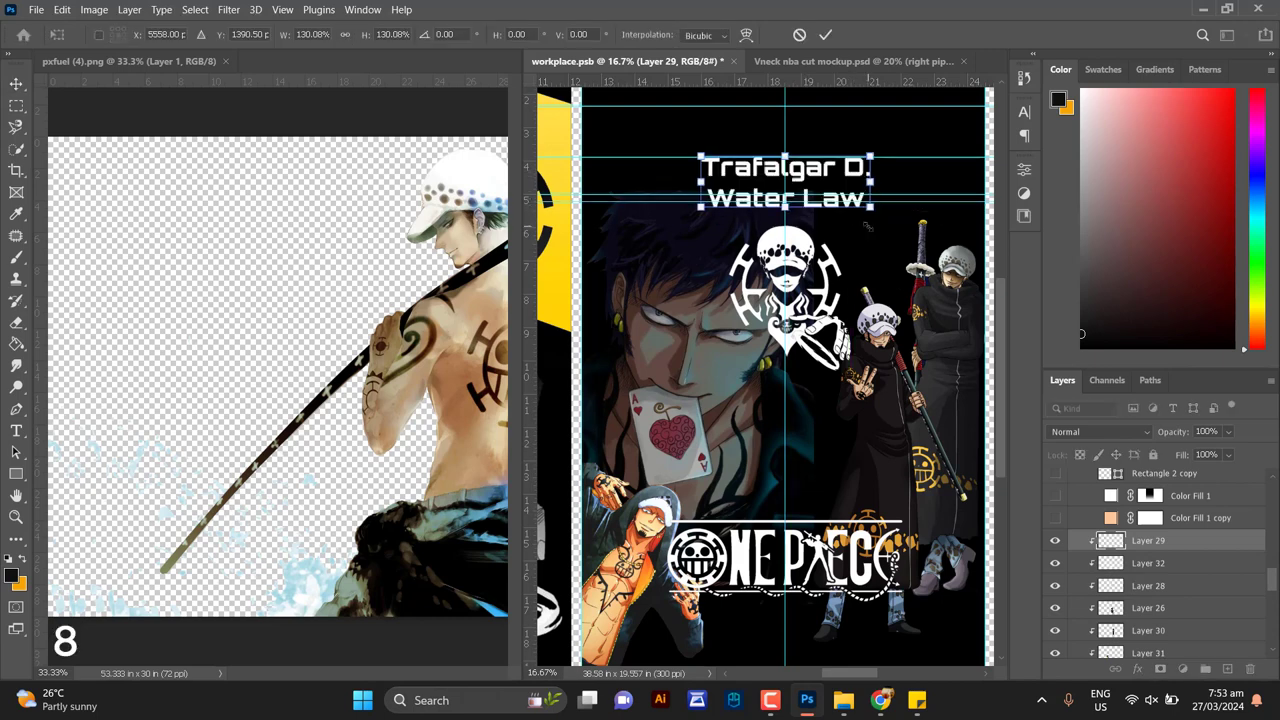
{"action": "key", "text": "Return"}
Nudge the white portrait emblem on Layer 28 slightly left beneath the name text and check the mockup
{"action": "left_click", "coordinate": [1168, 562]}
{"action": "left_click", "coordinate": [1182, 549]}
{"action": "left_click", "coordinate": [1177, 580]}
{"action": "left_click_drag", "start_coordinate": [809, 317], "coordinate": [805, 317]}
{"action": "left_click", "coordinate": [786, 62]}
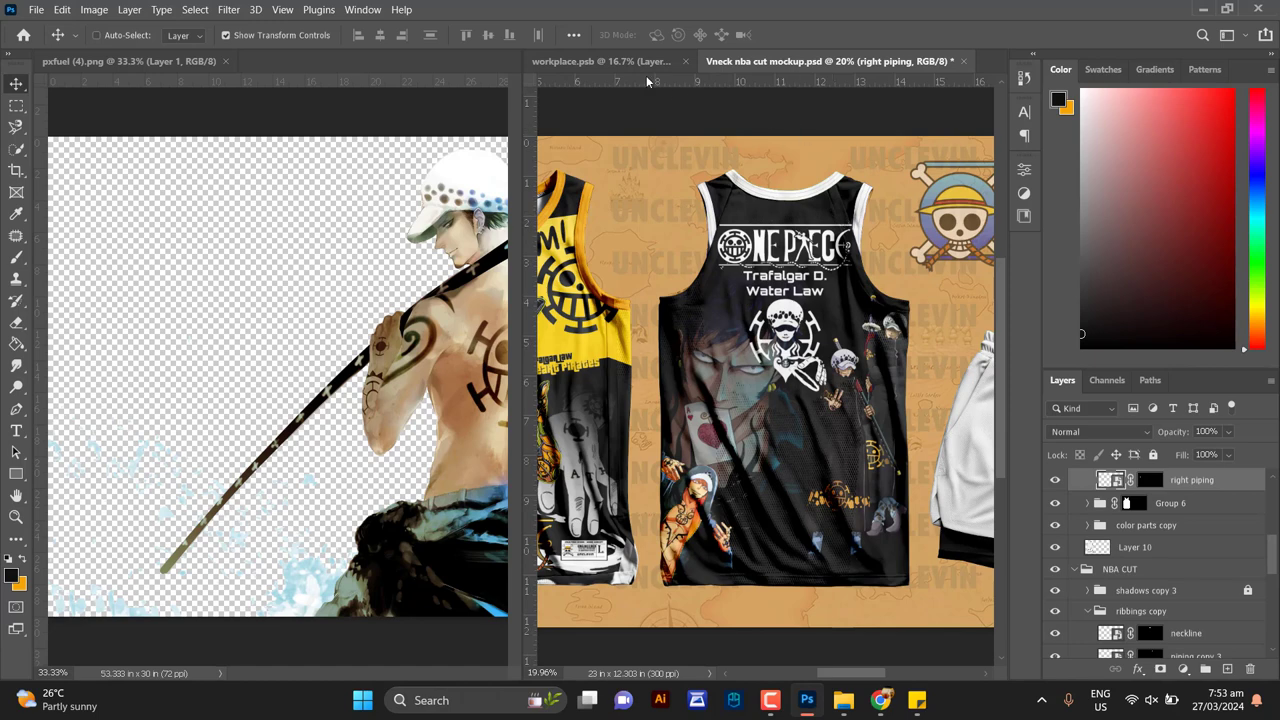
Add the number 11 in a text box about 5.07 by 3.82 in below the back panel's emblem, coloured white
{"action": "left_click", "coordinate": [600, 61]}
{"action": "left_click", "coordinate": [17, 431]}
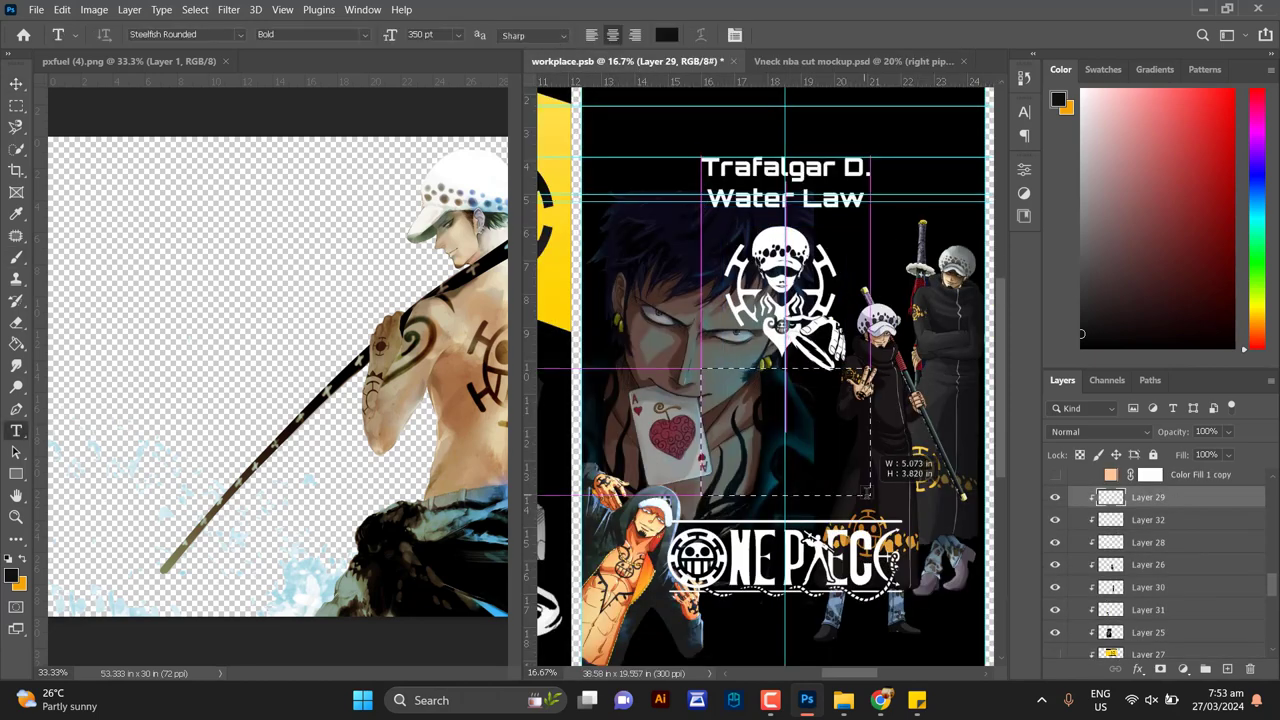
{"action": "left_click_drag", "start_coordinate": [700, 368], "coordinate": [870, 495]}
{"action": "left_click", "coordinate": [1023, 112]}
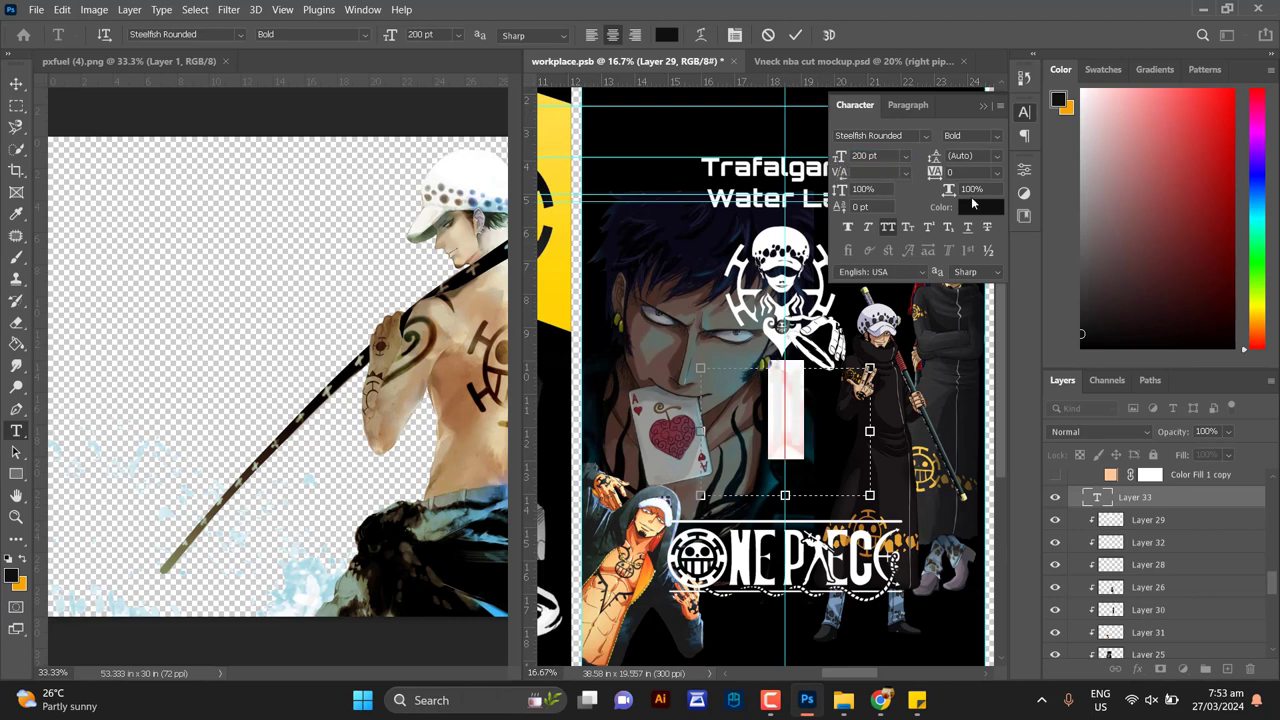
{"action": "left_click", "coordinate": [974, 206]}
{"action": "left_click", "coordinate": [840, 300]}
{"action": "left_click", "coordinate": [1235, 294]}
Go through the installed fonts on the back number 11 and set it in VanFonting Medium
{"action": "key", "text": "Down"}
{"action": "key", "text": "Down"}
{"action": "key", "text": "Down"}
{"action": "key", "text": "Down"}
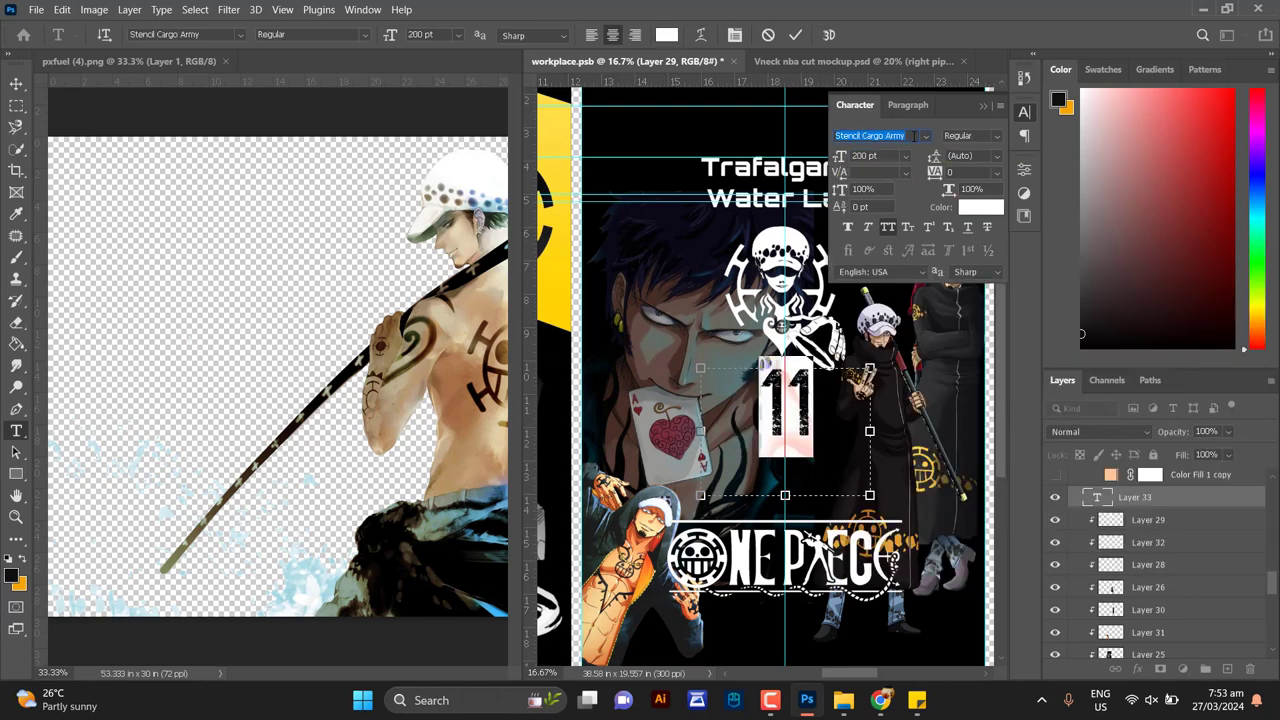
{"action": "key", "text": "Down"}
{"action": "key", "text": "Down"}
{"action": "key", "text": "Down"}
{"action": "key", "text": "Down"}
{"action": "key", "text": "Down"}
{"action": "key", "text": "Down"}
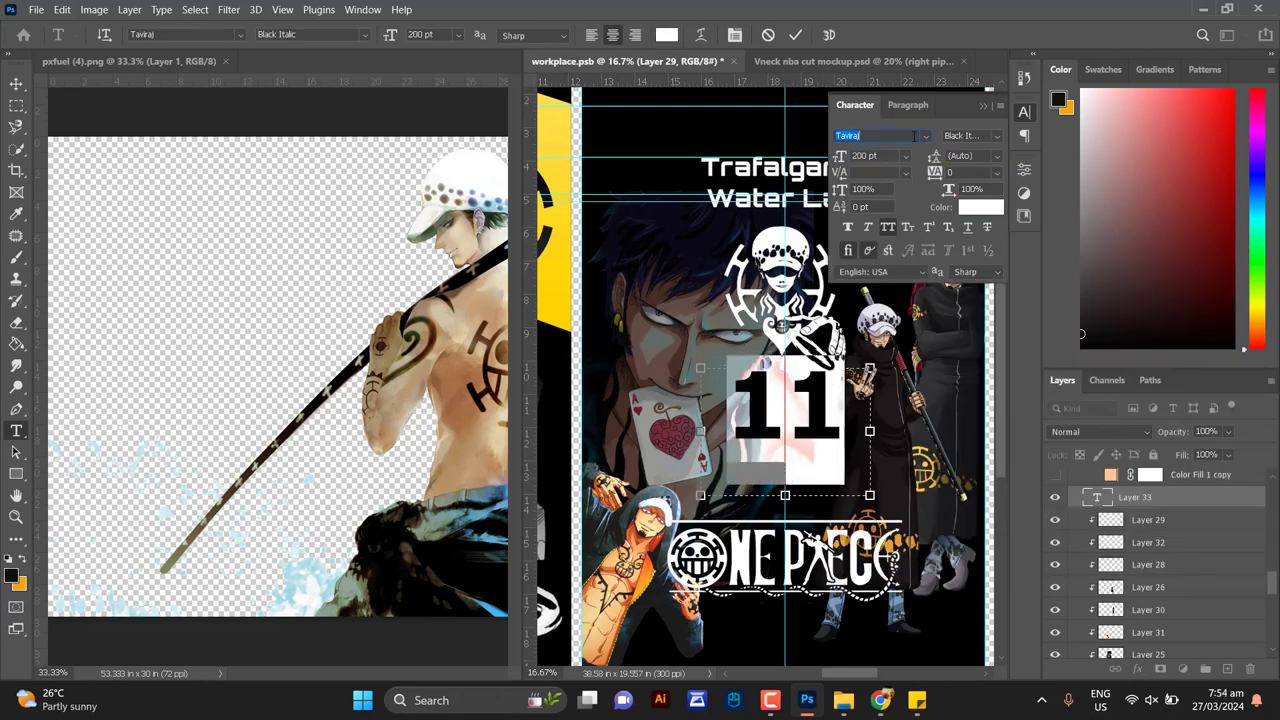
{"action": "key", "text": "Down"}
{"action": "key", "text": "Down"}
{"action": "key", "text": "Down"}
{"action": "key", "text": "Down"}
{"action": "key", "text": "Down"}
{"action": "key", "text": "Down"}
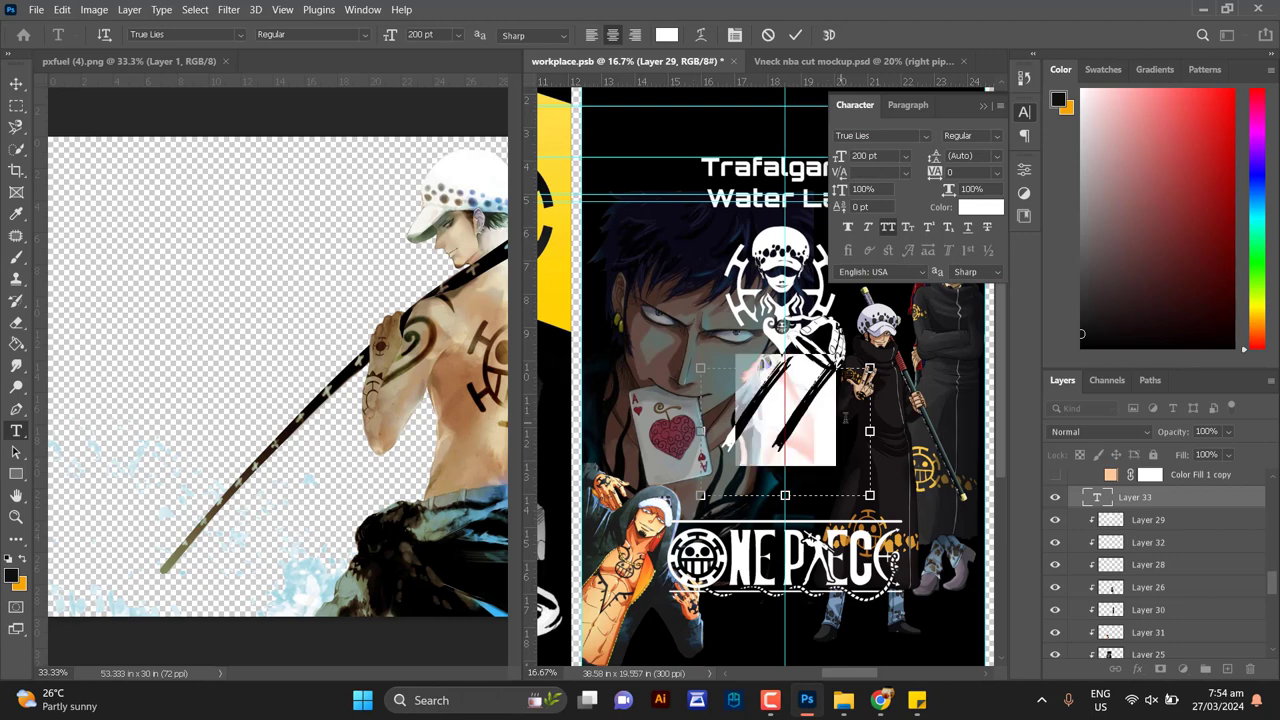
{"action": "key", "text": "Down"}
{"action": "key", "text": "Down"}
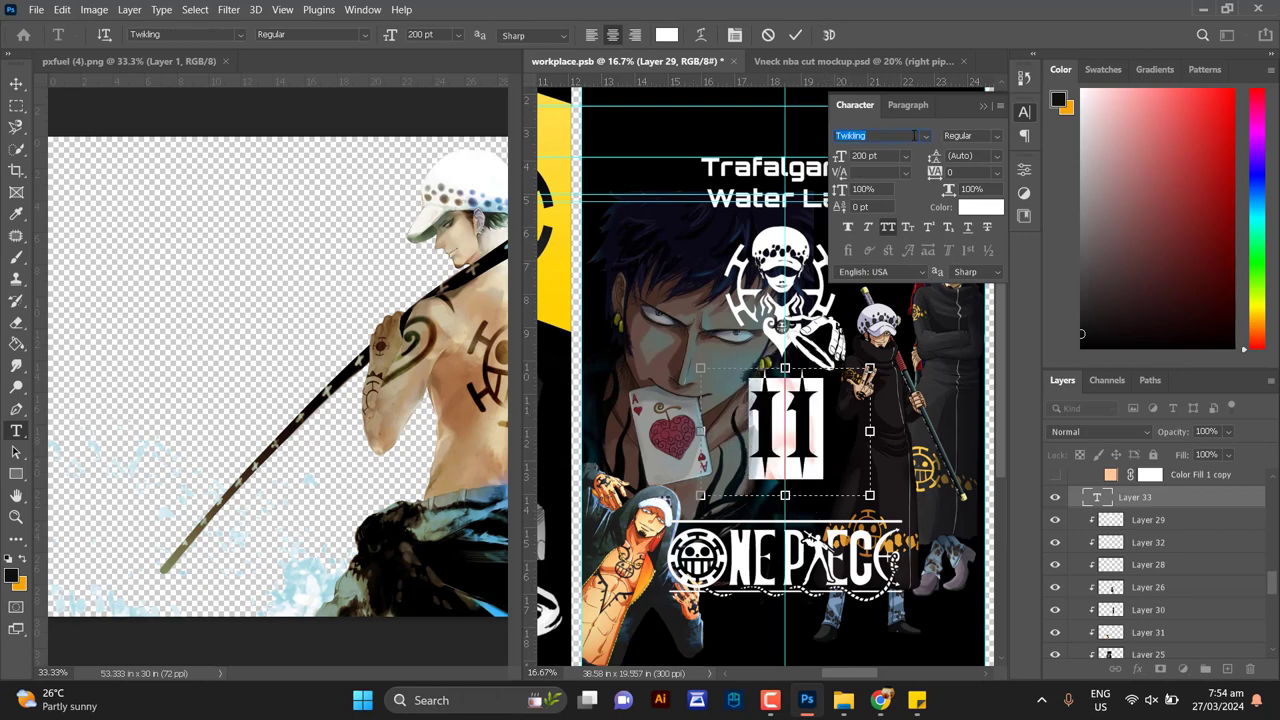
{"action": "key", "text": "Down"}
{"action": "key", "text": "Down"}
{"action": "key", "text": "Down"}
{"action": "key", "text": "Down"}
{"action": "key", "text": "Down"}
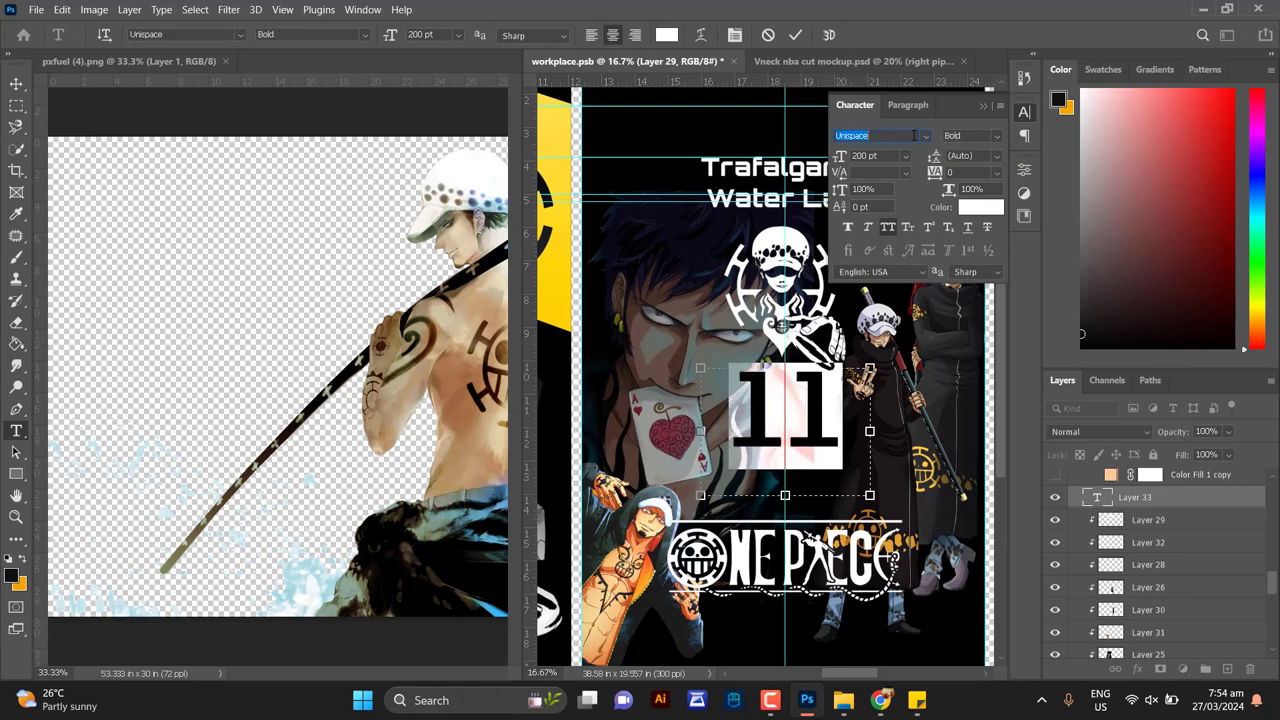
{"action": "key", "text": "Down"}
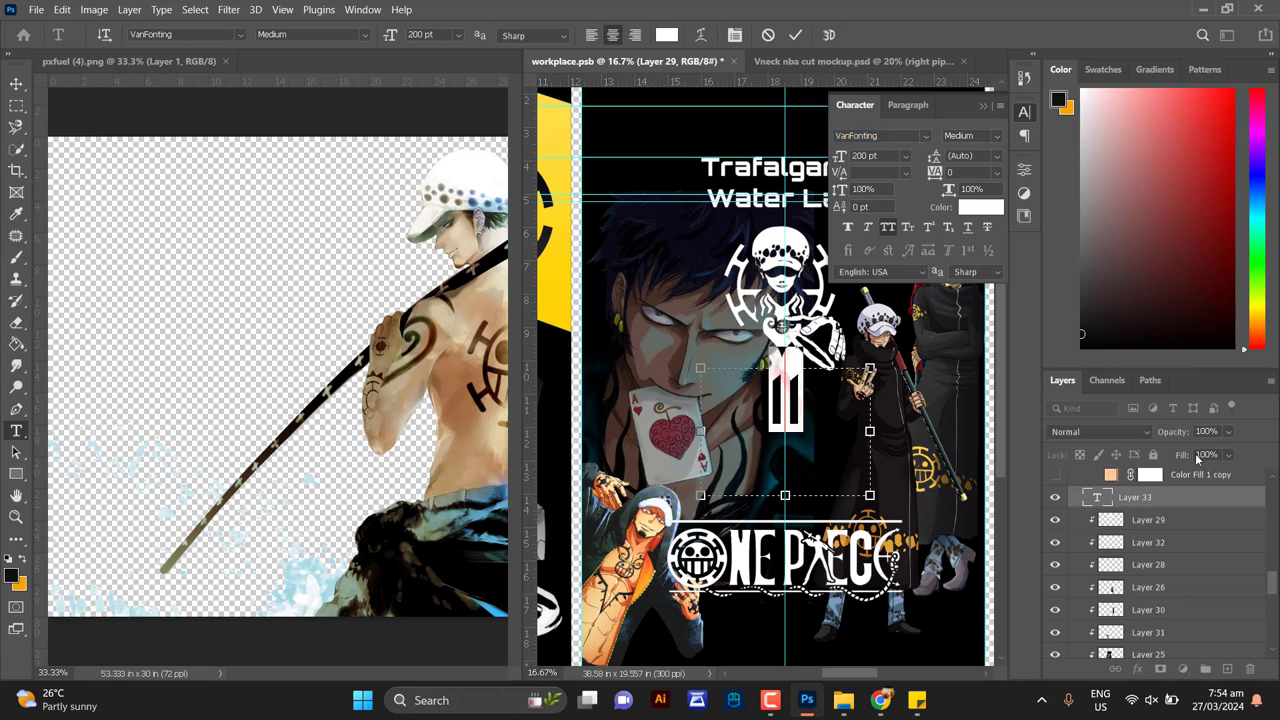
Set the back number's font size to 350 pt and raise it to just below the portrait emblem
{"action": "type", "text": "350"}
{"action": "key", "text": "Return"}
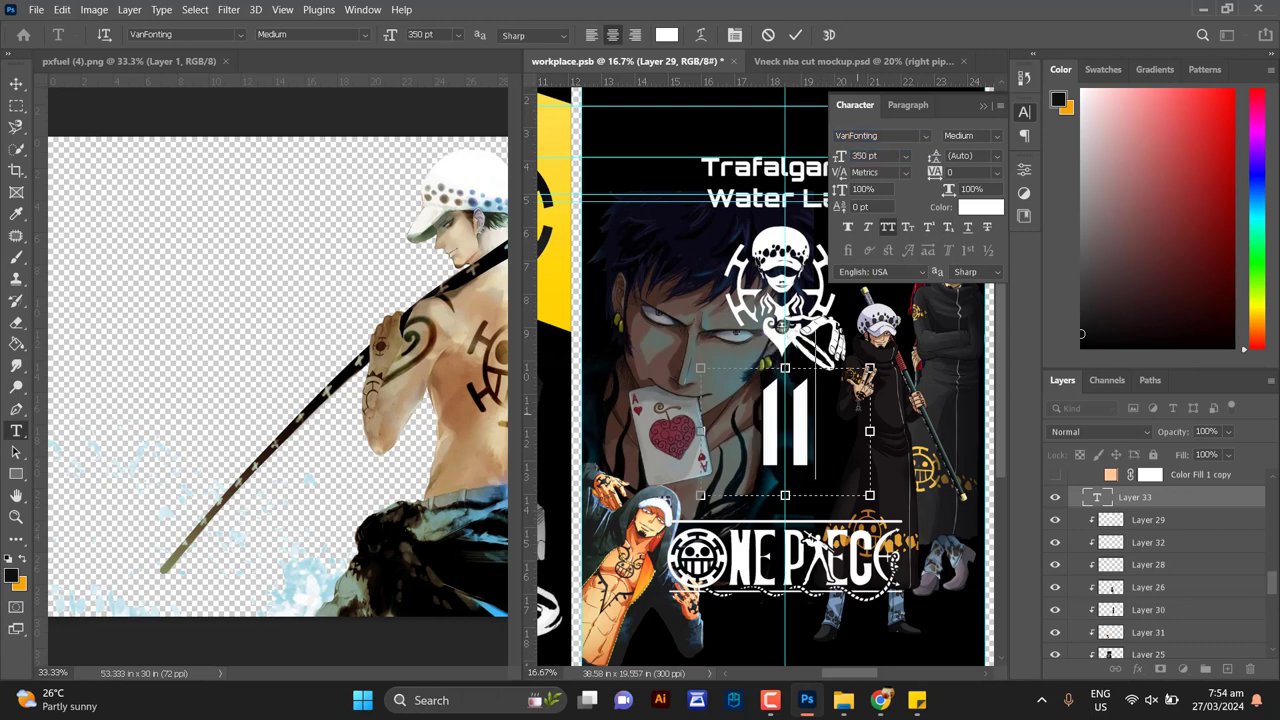
{"action": "left_click_drag", "start_coordinate": [787, 368], "coordinate": [787, 353]}
{"action": "left_click", "coordinate": [1191, 556]}
{"action": "left_click", "coordinate": [984, 106]}
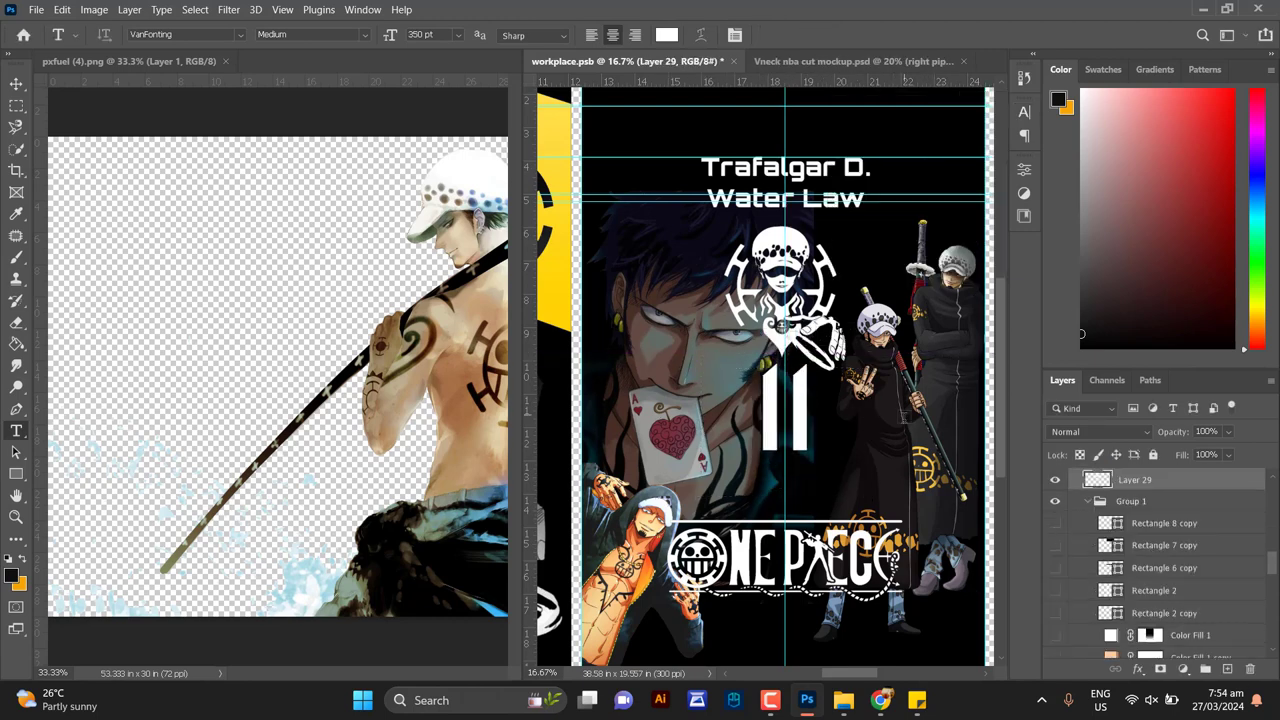
Duplicate the 11 text layer into the FRONT group and move the copy onto the front panel by the skull emblem
{"action": "left_click", "coordinate": [1173, 504]}
{"action": "scroll", "coordinate": [1172, 530], "scroll_direction": "down", "scroll_amount": 6}
{"action": "left_click", "coordinate": [1166, 555]}
{"action": "scroll", "coordinate": [1157, 558], "scroll_direction": "down", "scroll_amount": 1}
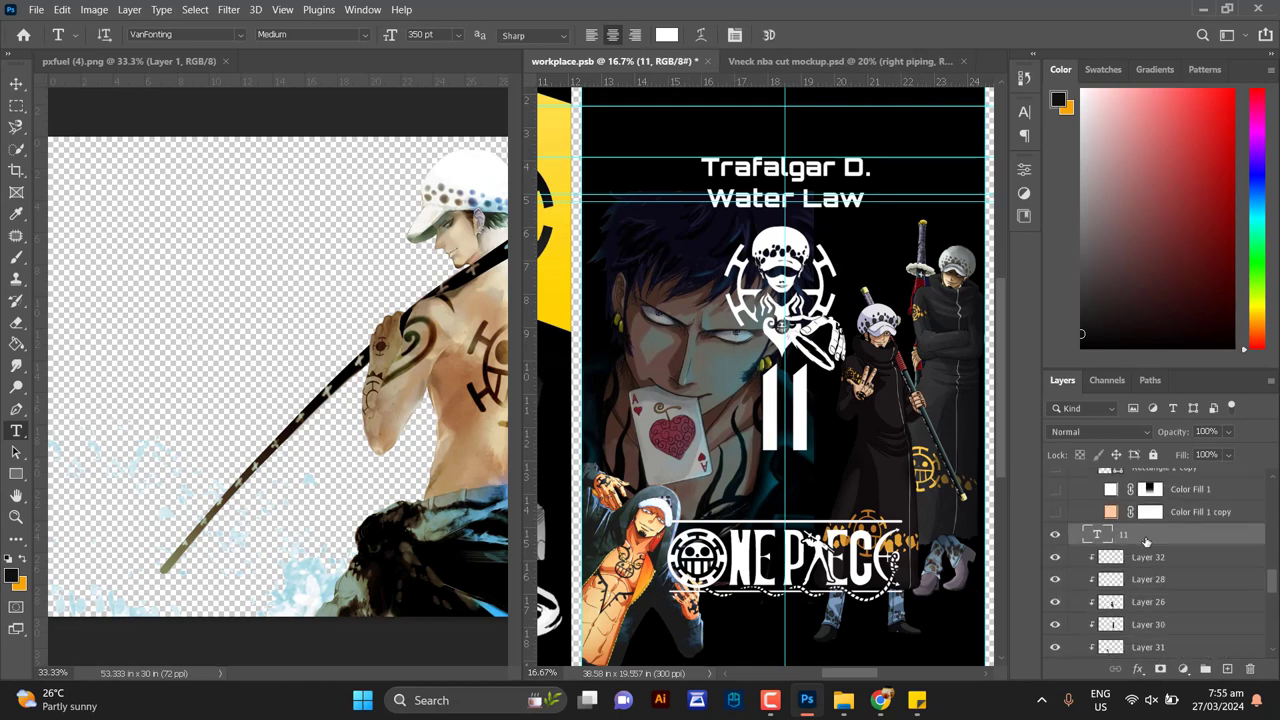
{"action": "mouse_move", "coordinate": [1149, 539]}
{"action": "left_mouse_down"}
{"action": "mouse_move", "coordinate": [1090, 631]}
{"action": "mouse_move", "coordinate": [1077, 685]}
{"action": "mouse_move", "coordinate": [1131, 460]}
{"action": "mouse_move", "coordinate": [1127, 546]}
{"action": "left_mouse_up"}
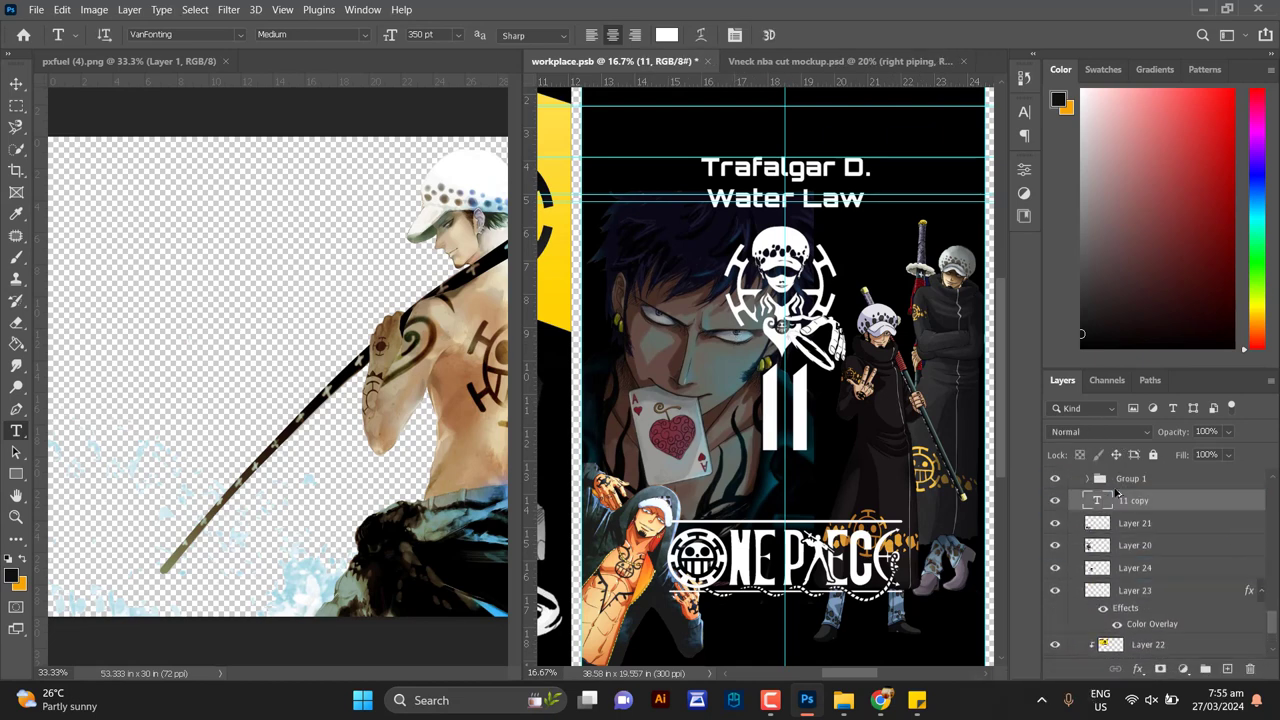
{"action": "left_click_drag", "start_coordinate": [714, 371], "coordinate": [881, 316]}
{"action": "key", "text": "v"}
{"action": "left_click_drag", "start_coordinate": [890, 335], "coordinate": [590, 230]}
{"action": "left_click_drag", "start_coordinate": [680, 238], "coordinate": [930, 312]}
Reduce the front panel's number 11 to 200 pt and fit it above the Trafalgar Law Heart Pirates text
{"action": "key", "text": "ctrl+t"}
{"action": "double_click", "coordinate": [1096, 500]}
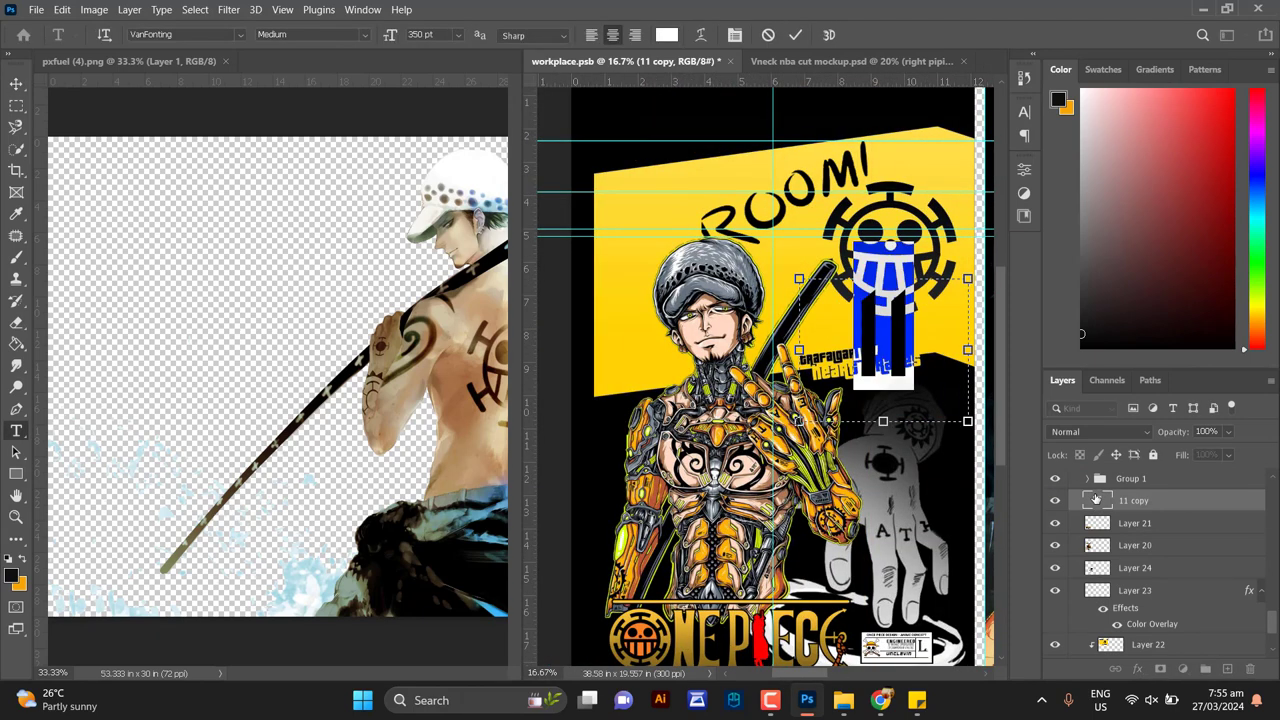
{"action": "type", "text": "0"}
{"action": "key", "text": "Return"}
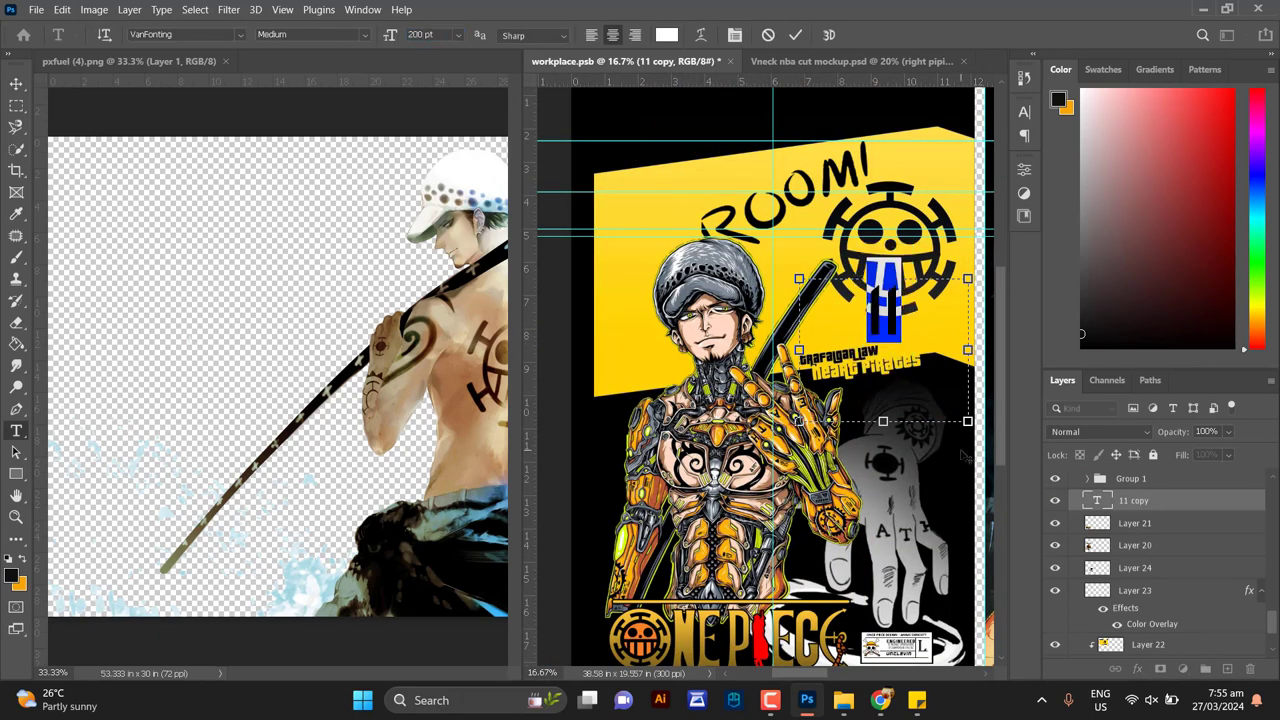
{"action": "left_click_drag", "start_coordinate": [962, 451], "coordinate": [967, 457]}
Save workplace.psb to update the V-neck mockup with the numbers, and close the pxfuel (4).png image
{"action": "left_click", "coordinate": [812, 60]}
{"action": "left_click_drag", "start_coordinate": [633, 386], "coordinate": [829, 368]}
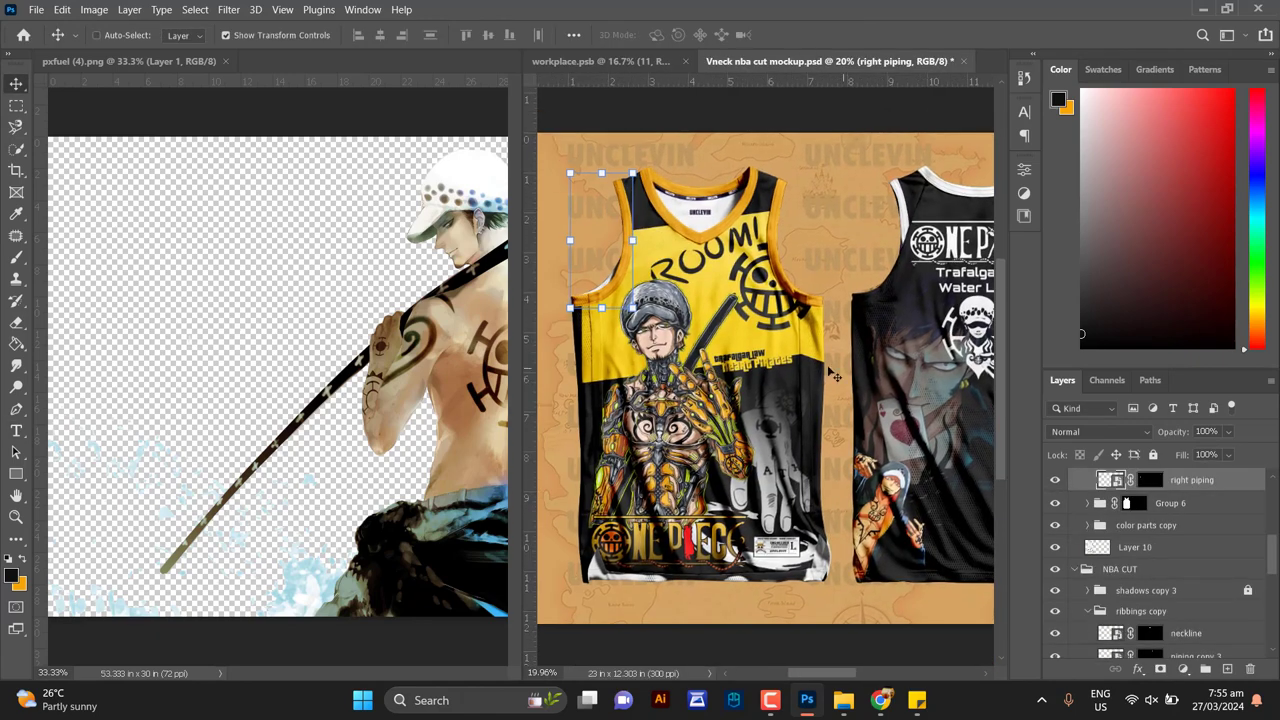
{"action": "left_click", "coordinate": [600, 61]}
{"action": "left_click", "coordinate": [782, 61]}
{"action": "left_click", "coordinate": [600, 61]}
{"action": "left_click", "coordinate": [776, 62]}
{"action": "left_click", "coordinate": [610, 61]}
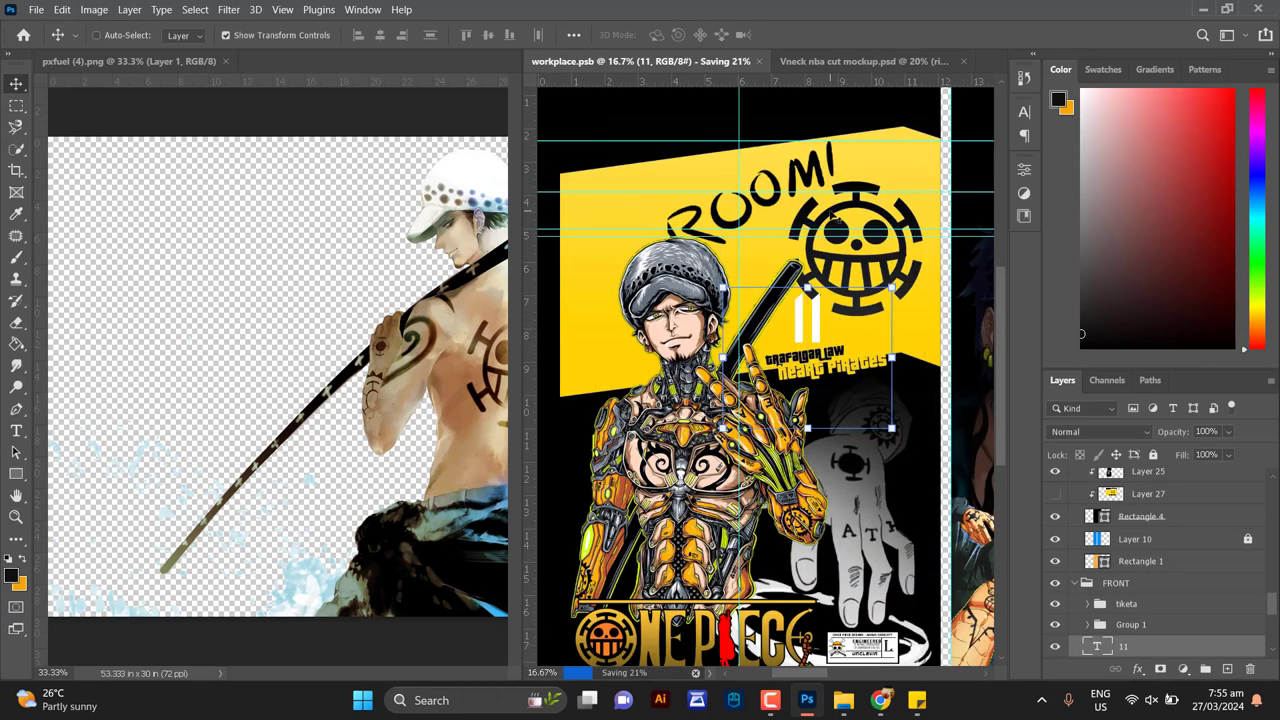
{"action": "left_click", "coordinate": [840, 61]}
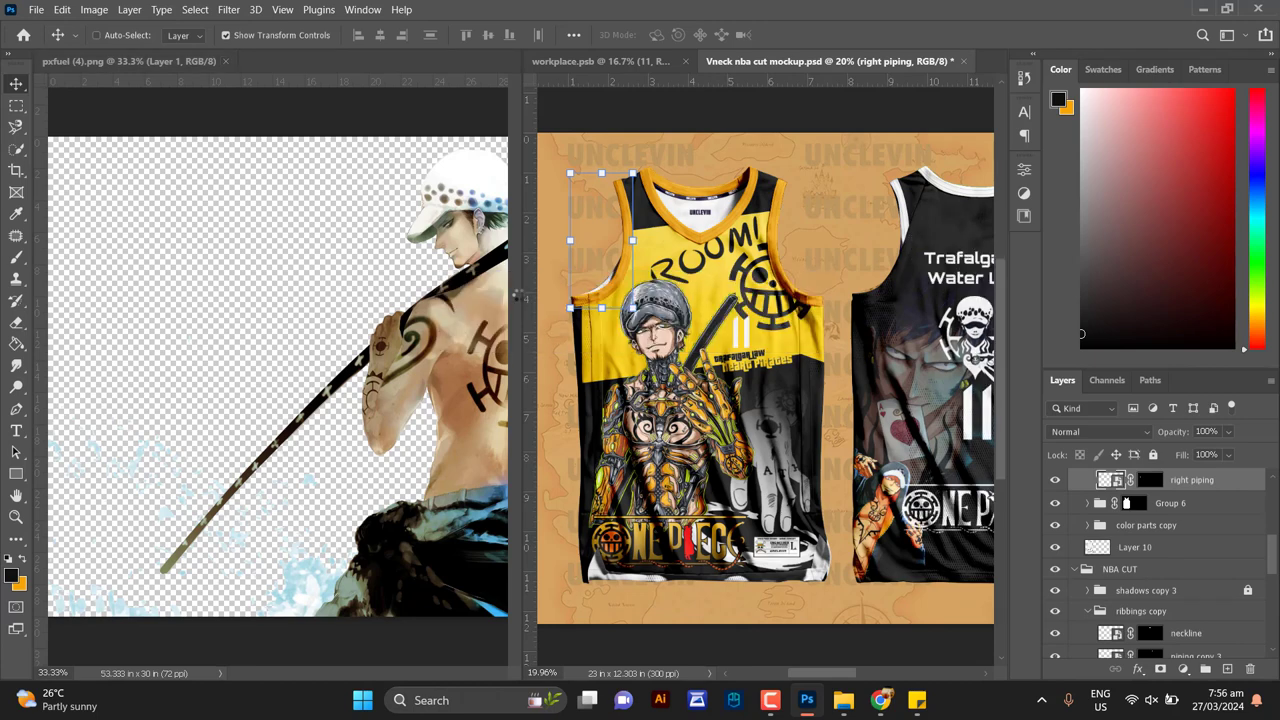
{"action": "left_click", "coordinate": [225, 61]}
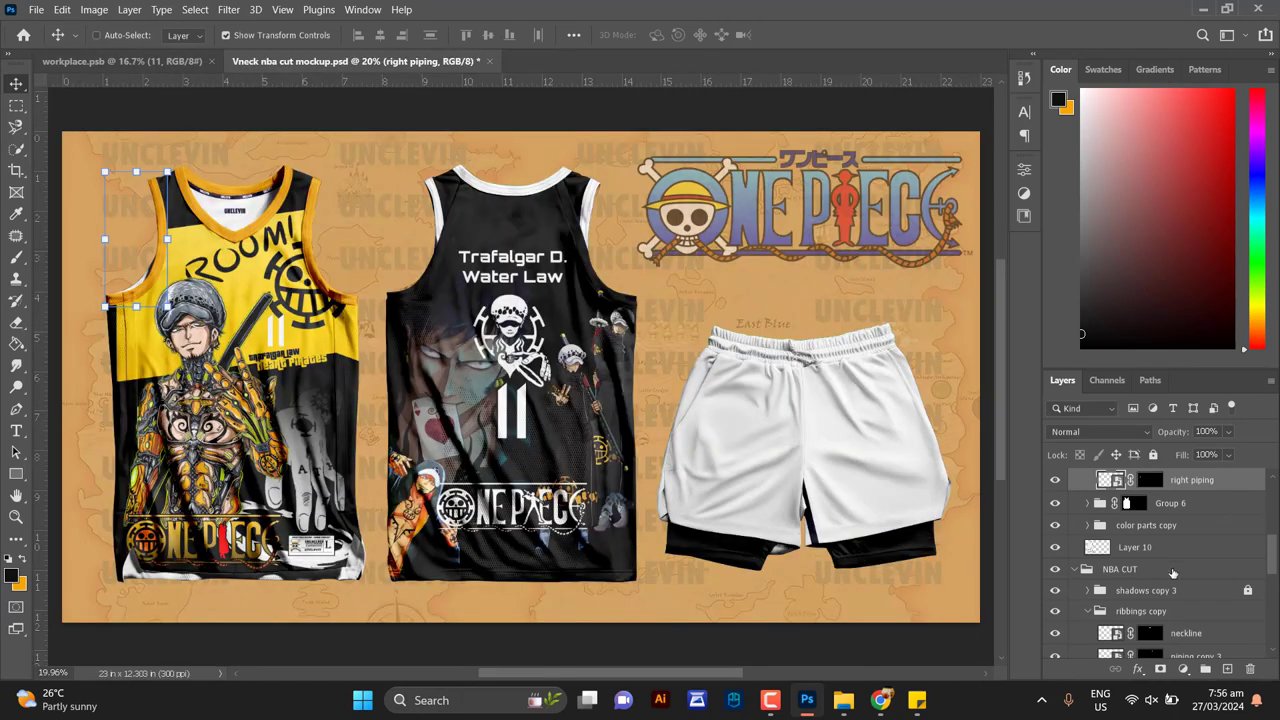
Recolour both Rectangle 1 and Color Fill 1 of the back jersey's neckline smart object orange, saving and closing it
{"action": "scroll", "coordinate": [1097, 522], "scroll_direction": "down", "scroll_amount": 3}
{"action": "double_click", "coordinate": [1114, 527]}
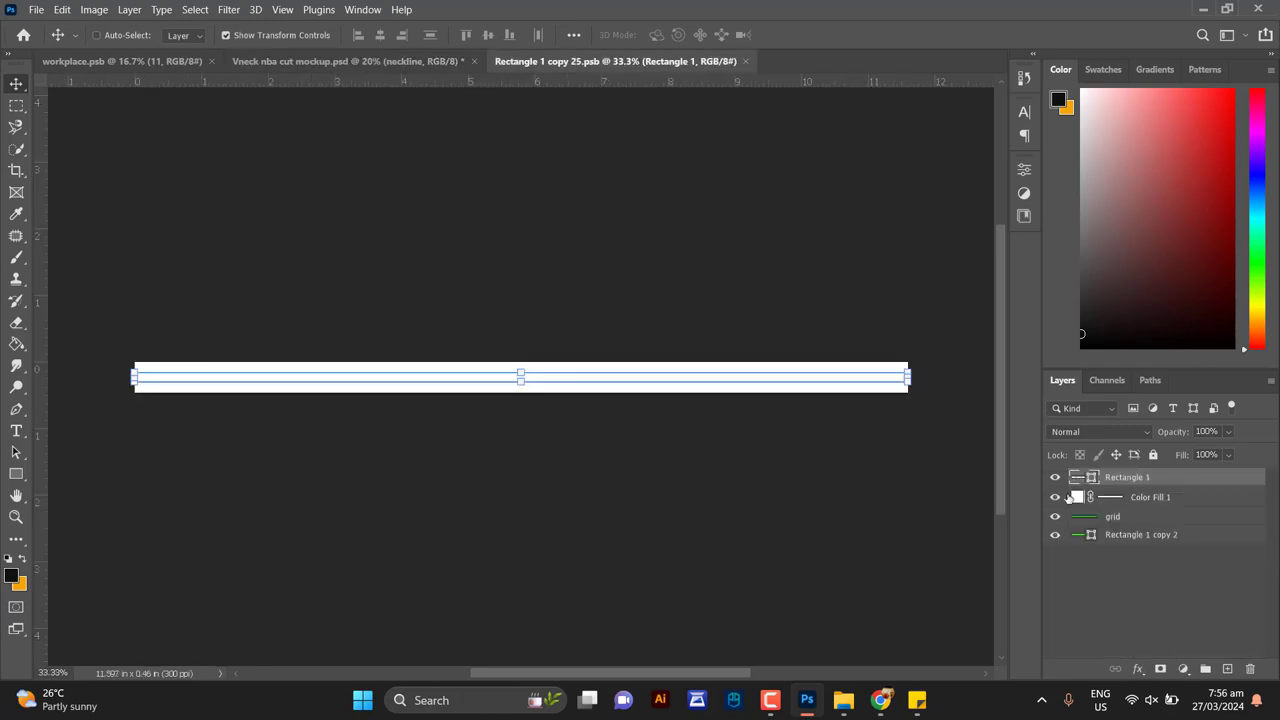
{"action": "double_click", "coordinate": [1087, 479]}
{"action": "left_click", "coordinate": [21, 584]}
{"action": "left_click", "coordinate": [1185, 295]}
{"action": "double_click", "coordinate": [1077, 498]}
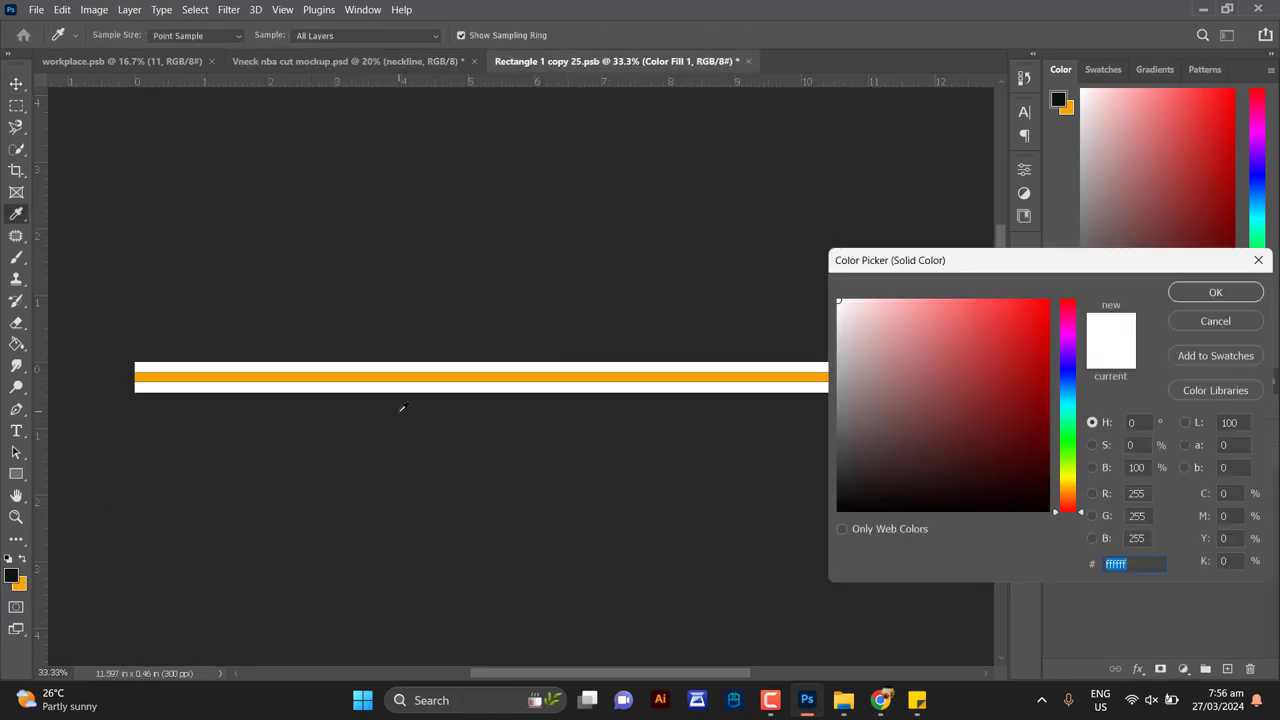
{"action": "left_click", "coordinate": [411, 377]}
{"action": "left_click", "coordinate": [1174, 296]}
{"action": "left_click", "coordinate": [801, 61]}
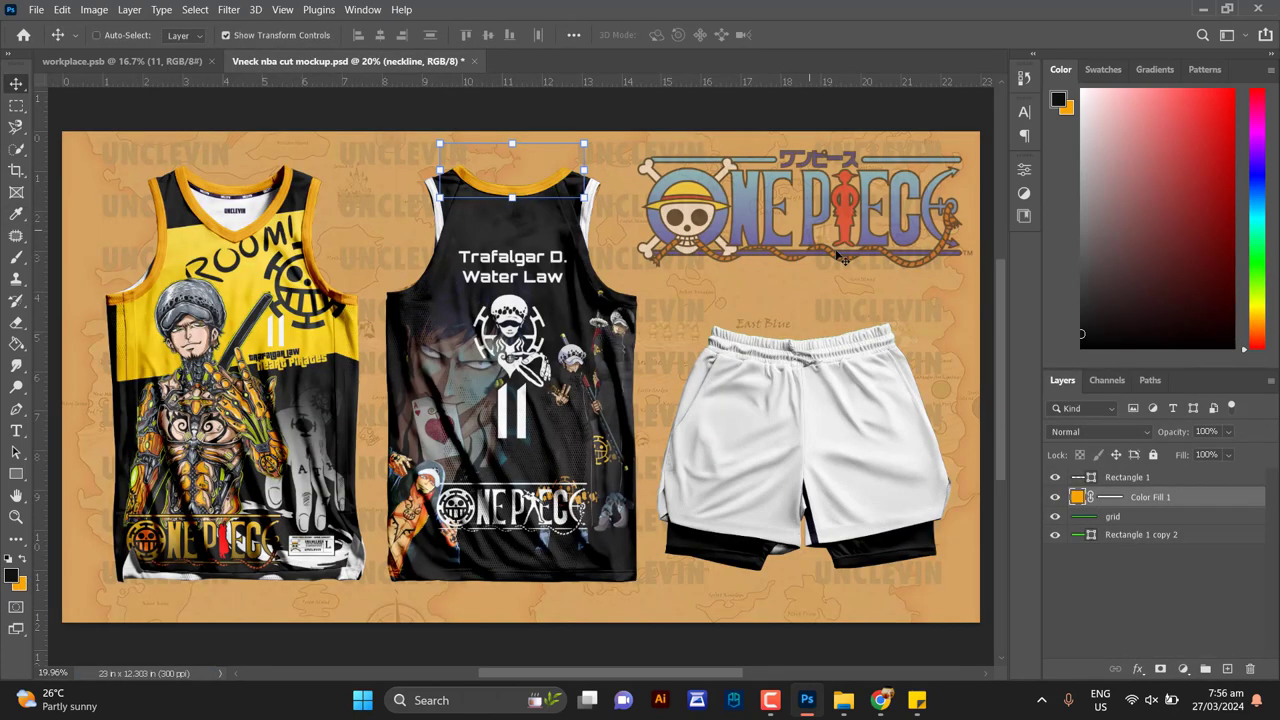
Recolour both fills of the back jersey's armhole piping smart object to orange f4a703 and save it
{"action": "double_click", "coordinate": [1116, 568]}
{"action": "double_click", "coordinate": [1092, 479]}
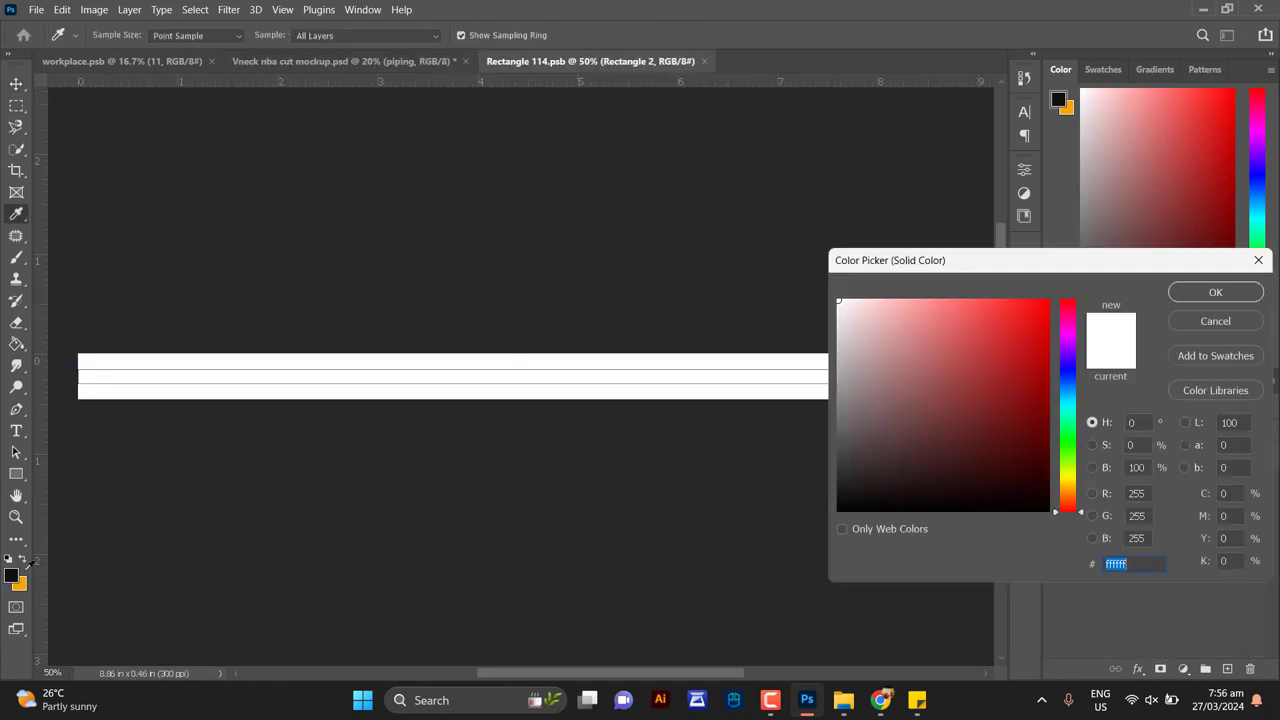
{"action": "left_click", "coordinate": [20, 587]}
{"action": "left_click", "coordinate": [1188, 294]}
{"action": "double_click", "coordinate": [1077, 498]}
{"action": "left_click", "coordinate": [19, 589]}
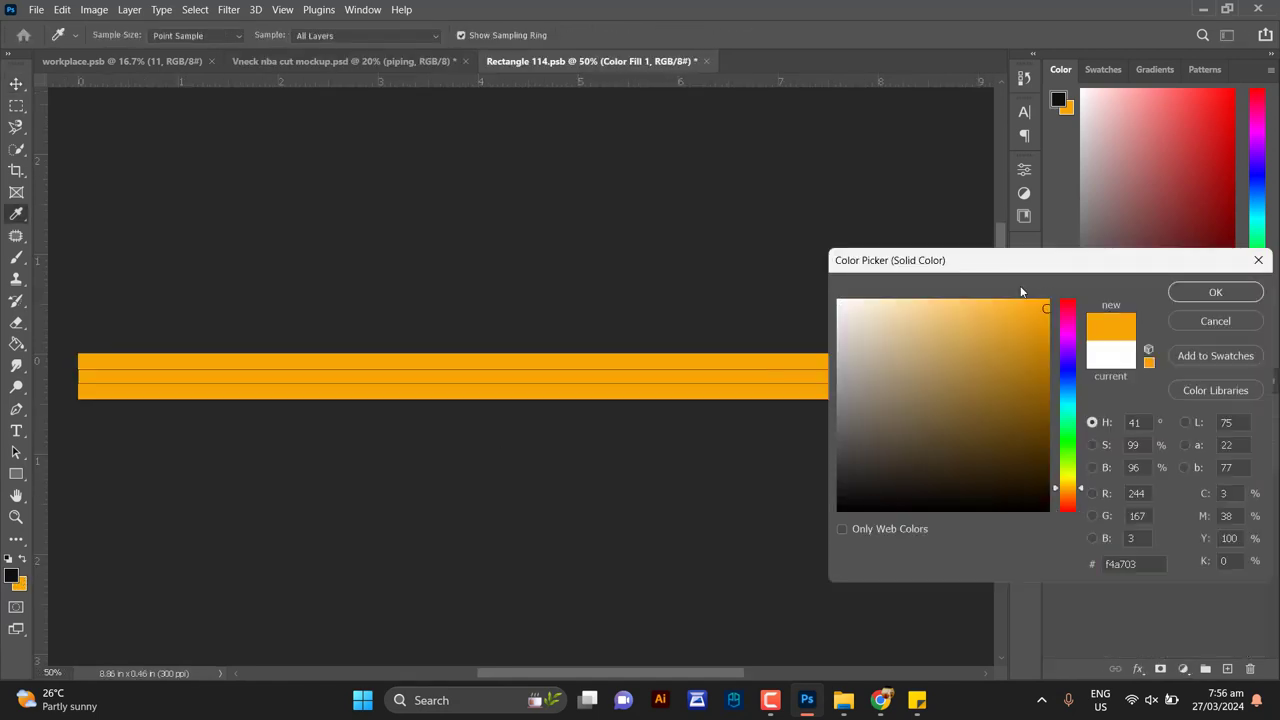
{"action": "left_click", "coordinate": [1185, 293]}
{"action": "key", "text": "ctrl+s"}
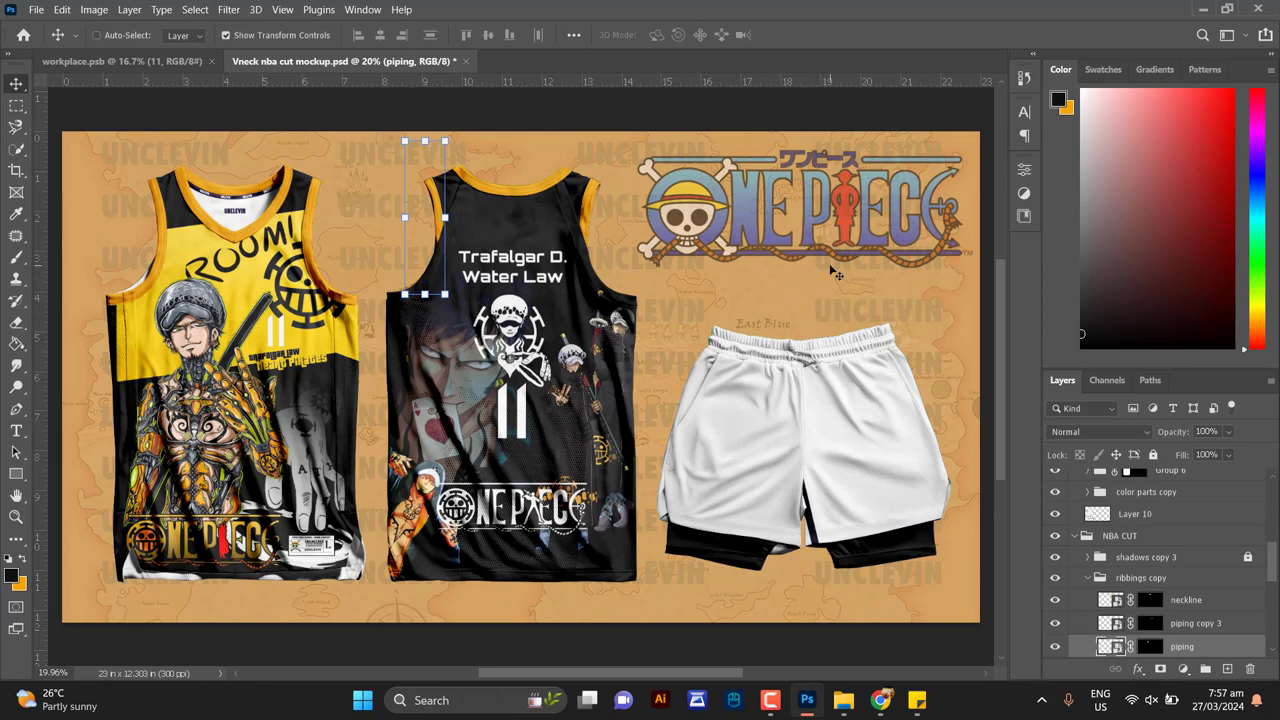
Recolour the front panel's number 11 in workplace.psb to black (000000) and nudge it slightly down
{"action": "left_click", "coordinate": [122, 61]}
{"action": "double_click", "coordinate": [1097, 646]}
{"action": "left_click", "coordinate": [666, 35]}
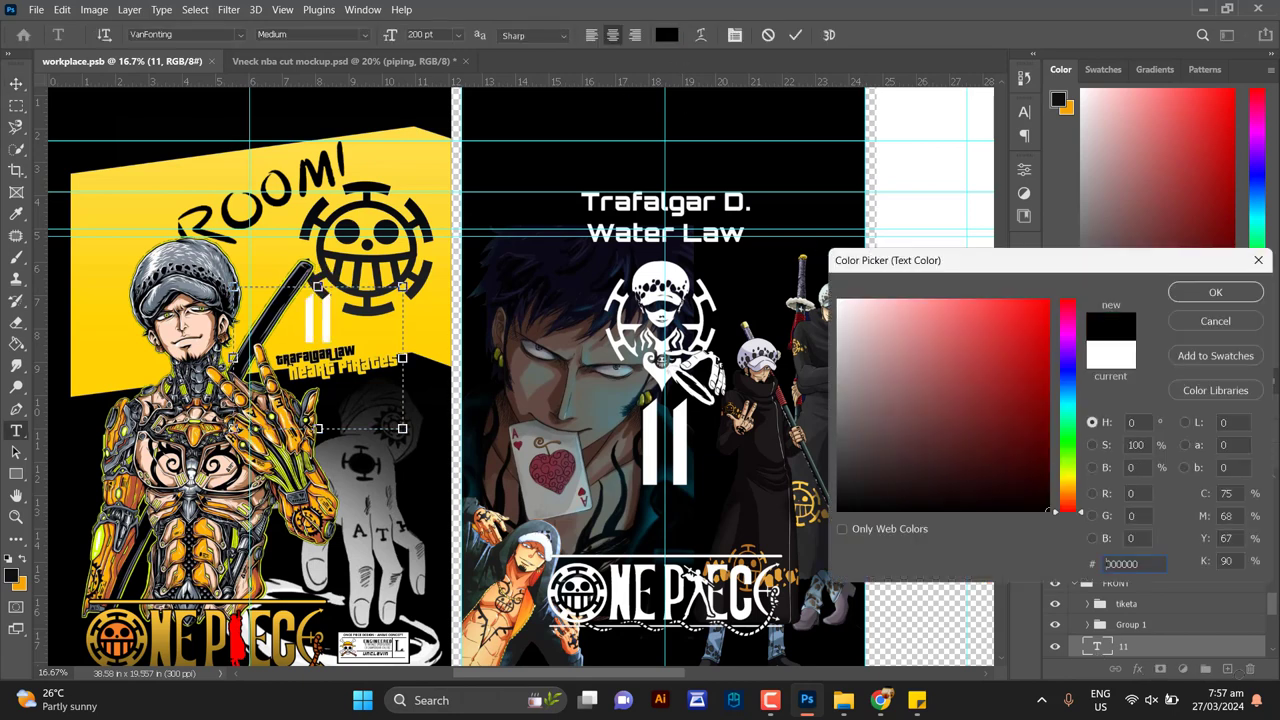
{"action": "key", "text": "Return"}
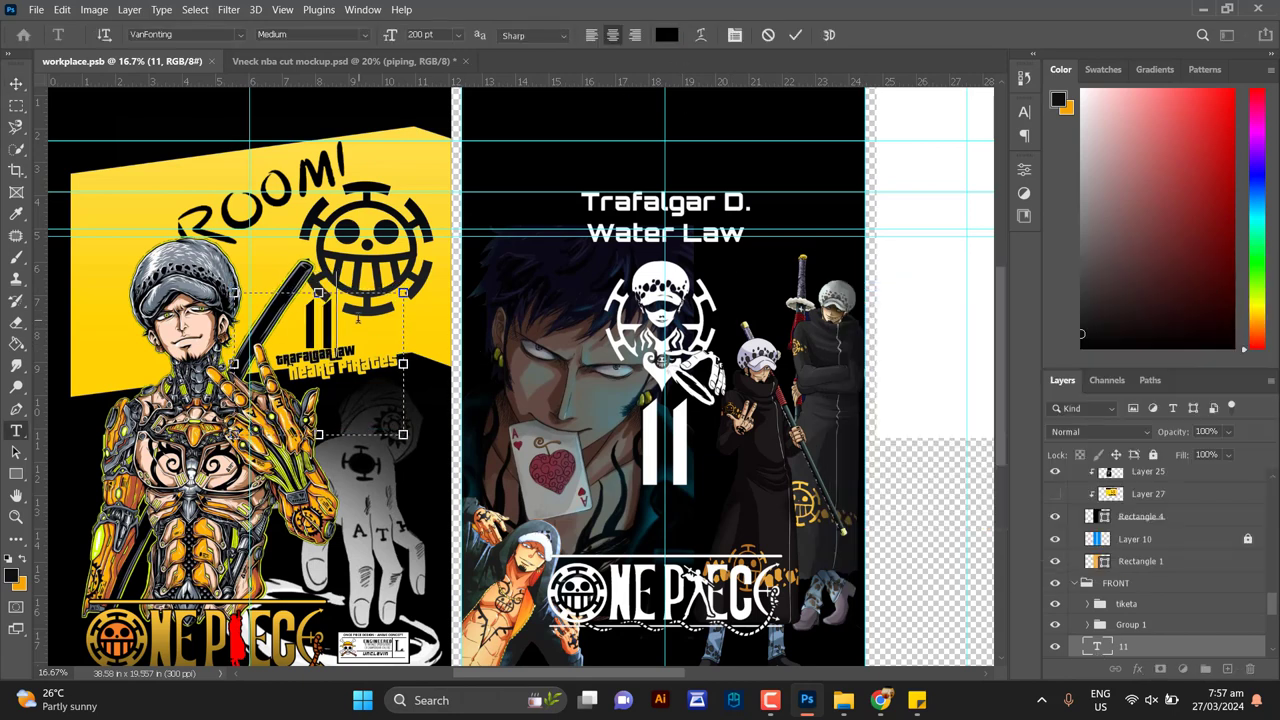
Look through the back panel's artwork layers from Layer 32 to Layer 25 to identify what each one holds
{"action": "scroll", "coordinate": [1152, 539], "scroll_direction": "up", "scroll_amount": 5}
{"action": "scroll", "coordinate": [1153, 538], "scroll_direction": "down", "scroll_amount": 2}
{"action": "left_click", "coordinate": [1156, 507]}
{"action": "key", "text": "v"}
{"action": "left_click", "coordinate": [1157, 529]}
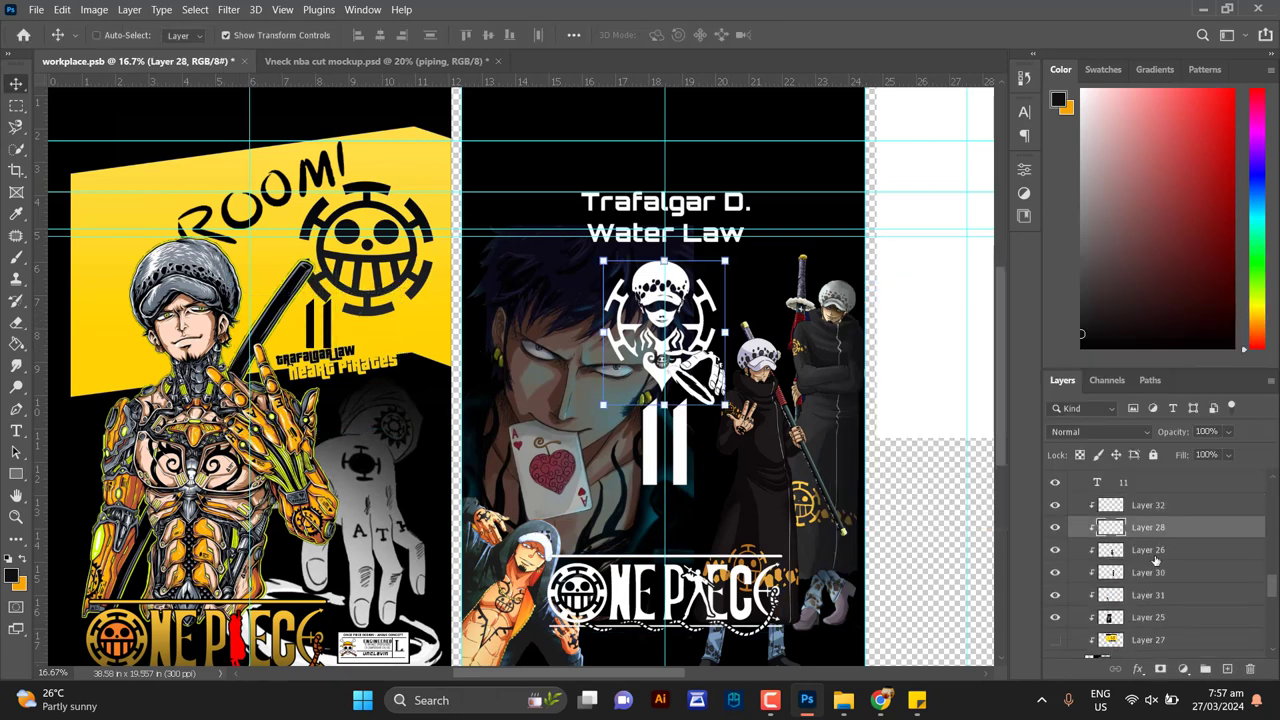
{"action": "left_click", "coordinate": [1157, 551]}
{"action": "left_click", "coordinate": [1159, 507]}
{"action": "scroll", "coordinate": [1158, 530], "scroll_direction": "down", "scroll_amount": 5}
{"action": "scroll", "coordinate": [1158, 560], "scroll_direction": "up", "scroll_amount": 5}
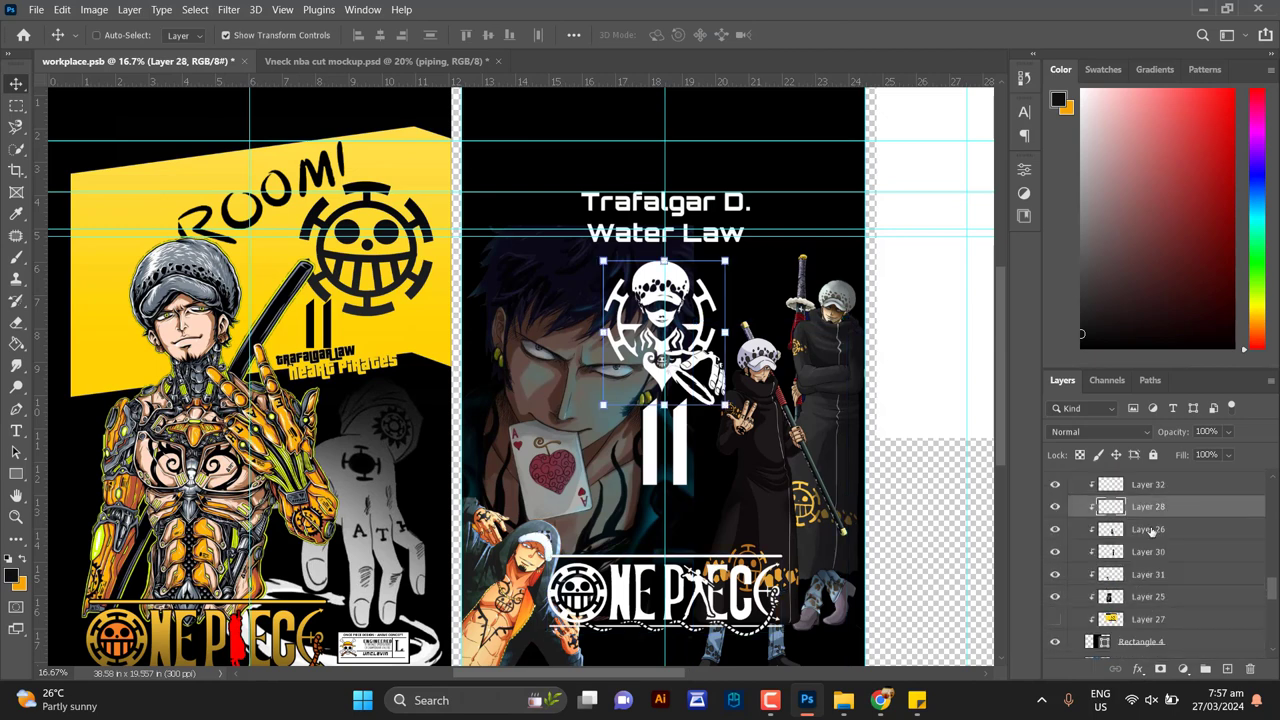
{"action": "left_click", "coordinate": [1150, 575]}
{"action": "left_click", "coordinate": [1156, 598]}
{"action": "scroll", "coordinate": [1156, 598], "scroll_direction": "down", "scroll_amount": 4}
{"action": "scroll", "coordinate": [1155, 597], "scroll_direction": "up", "scroll_amount": 10}
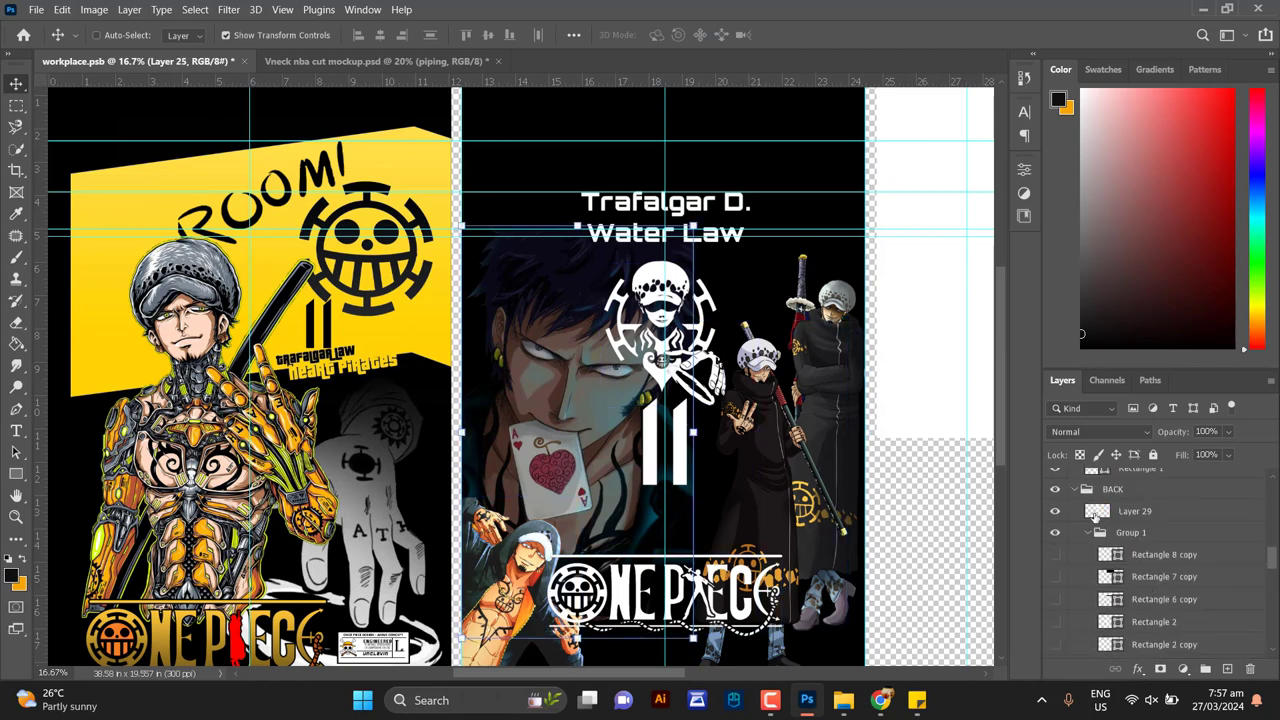
Look through the BACK and FRONT groups to examine which layers hold the back panel's artwork
{"action": "left_click", "coordinate": [1074, 489]}
{"action": "left_click", "coordinate": [1158, 575]}
{"action": "left_click", "coordinate": [1074, 511]}
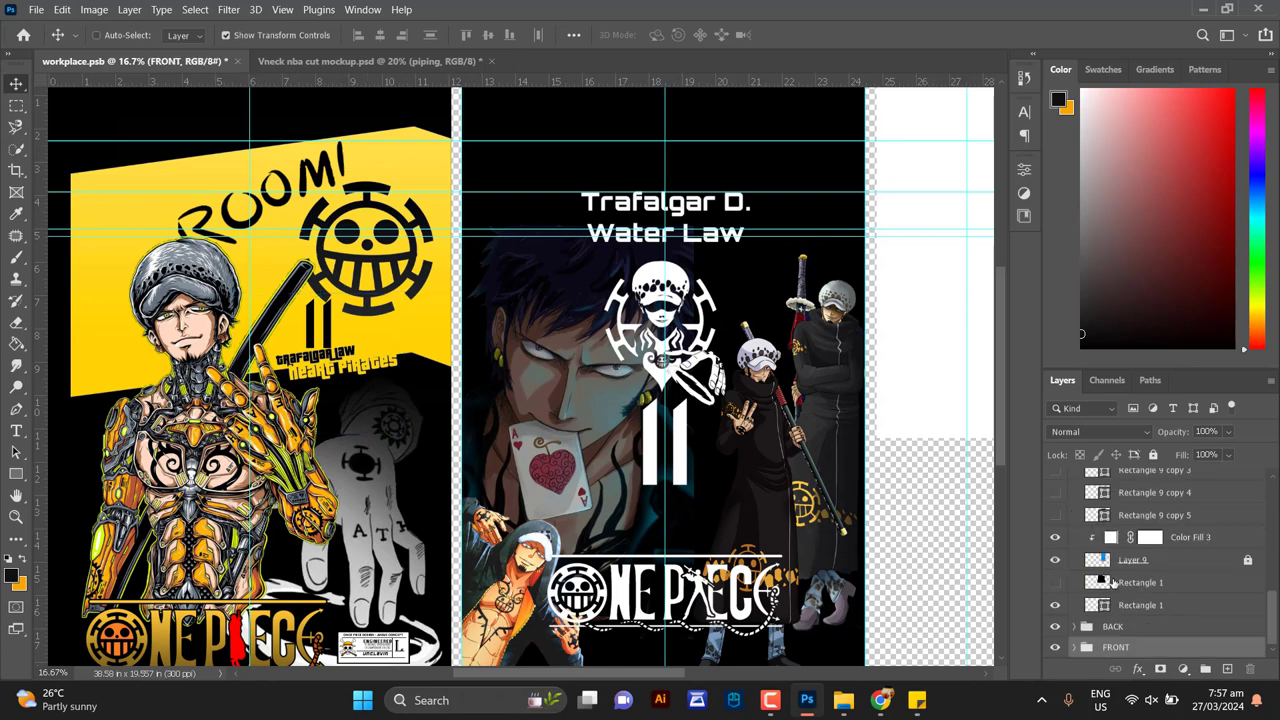
{"action": "left_click", "coordinate": [1074, 626]}
{"action": "scroll", "coordinate": [1163, 531], "scroll_direction": "down", "scroll_amount": 2}
{"action": "left_click", "coordinate": [1168, 569]}
{"action": "scroll", "coordinate": [1172, 572], "scroll_direction": "down", "scroll_amount": 8}
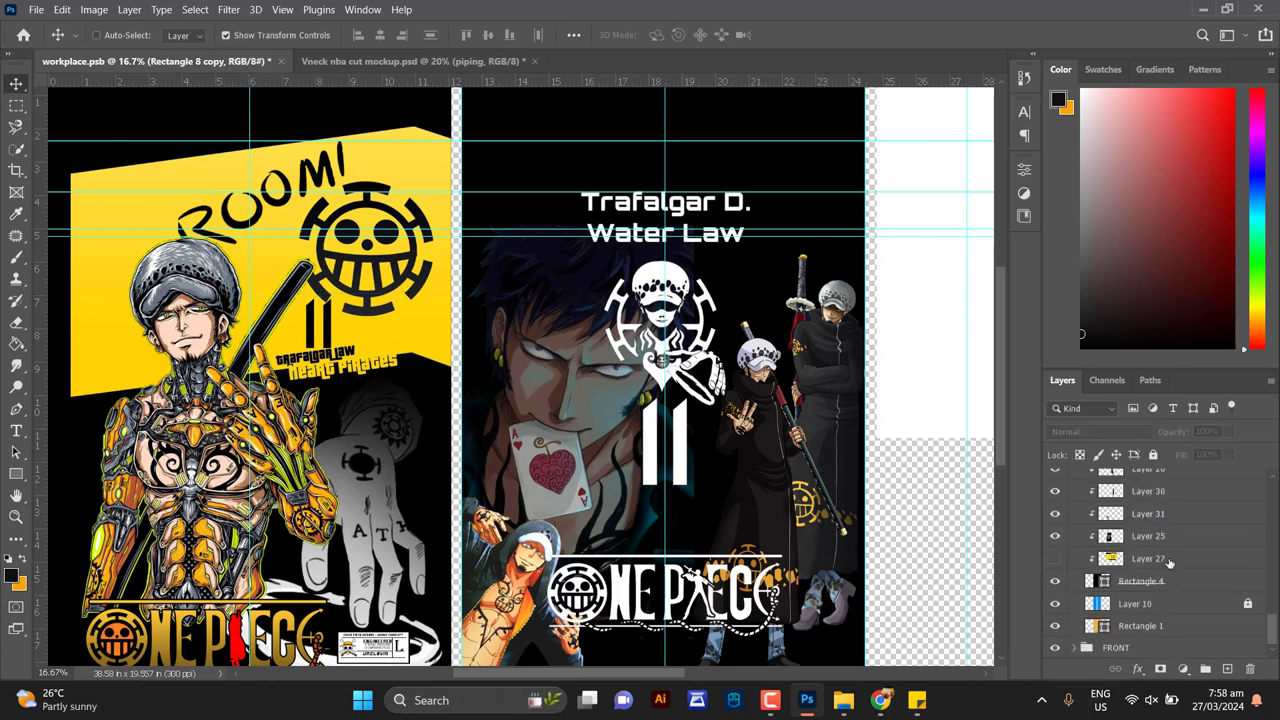
{"action": "left_click", "coordinate": [1167, 537]}
{"action": "left_click", "coordinate": [1055, 493]}
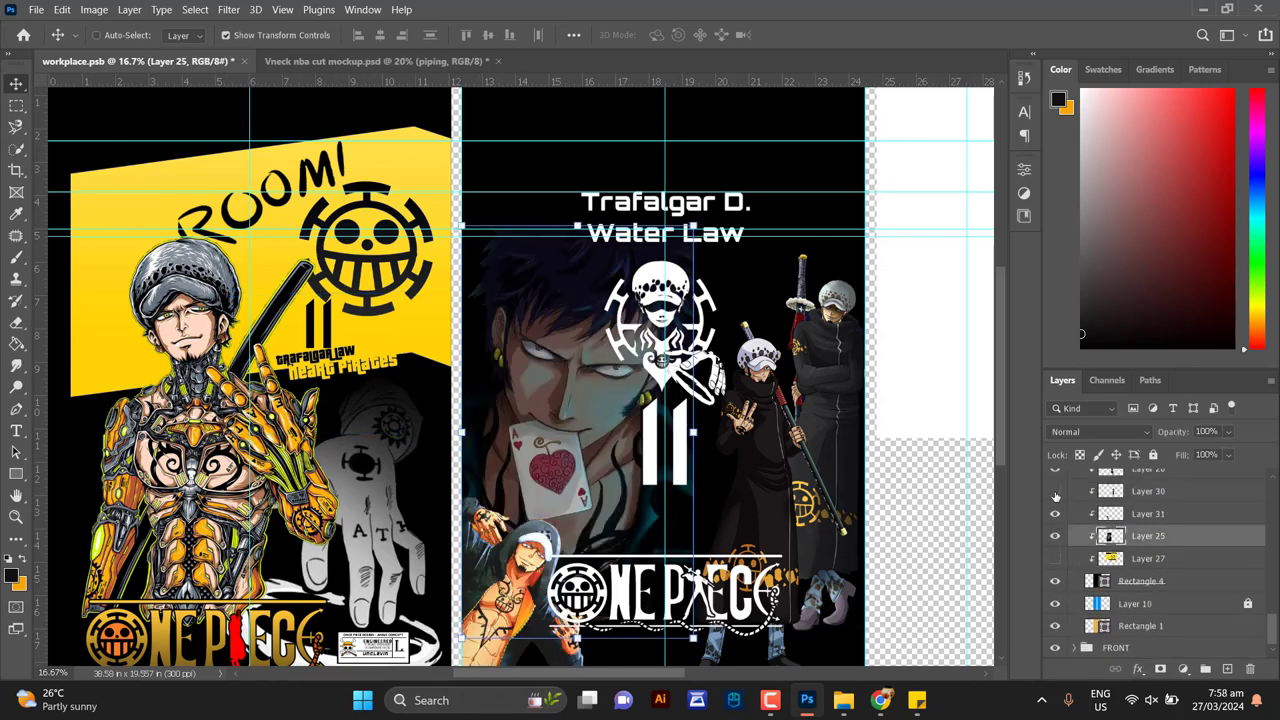
{"action": "scroll", "coordinate": [1060, 492], "scroll_direction": "up", "scroll_amount": 5}
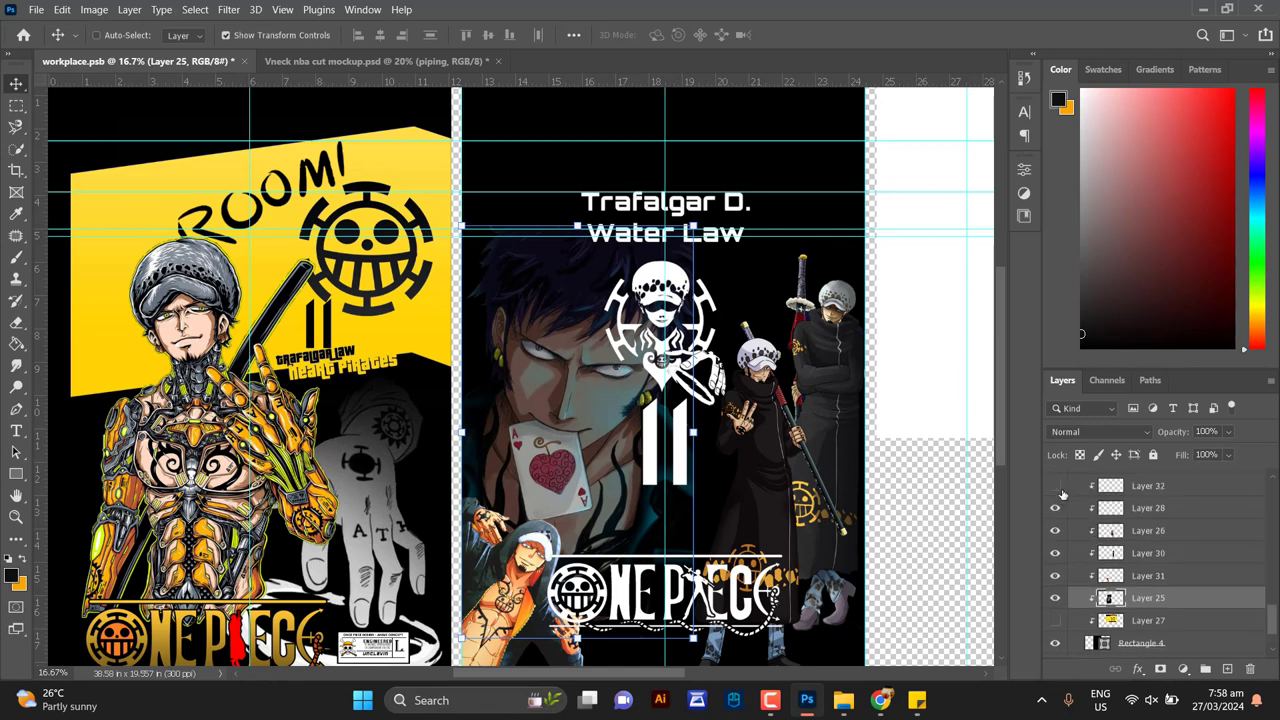
{"action": "scroll", "coordinate": [1060, 506], "scroll_direction": "up", "scroll_amount": 12}
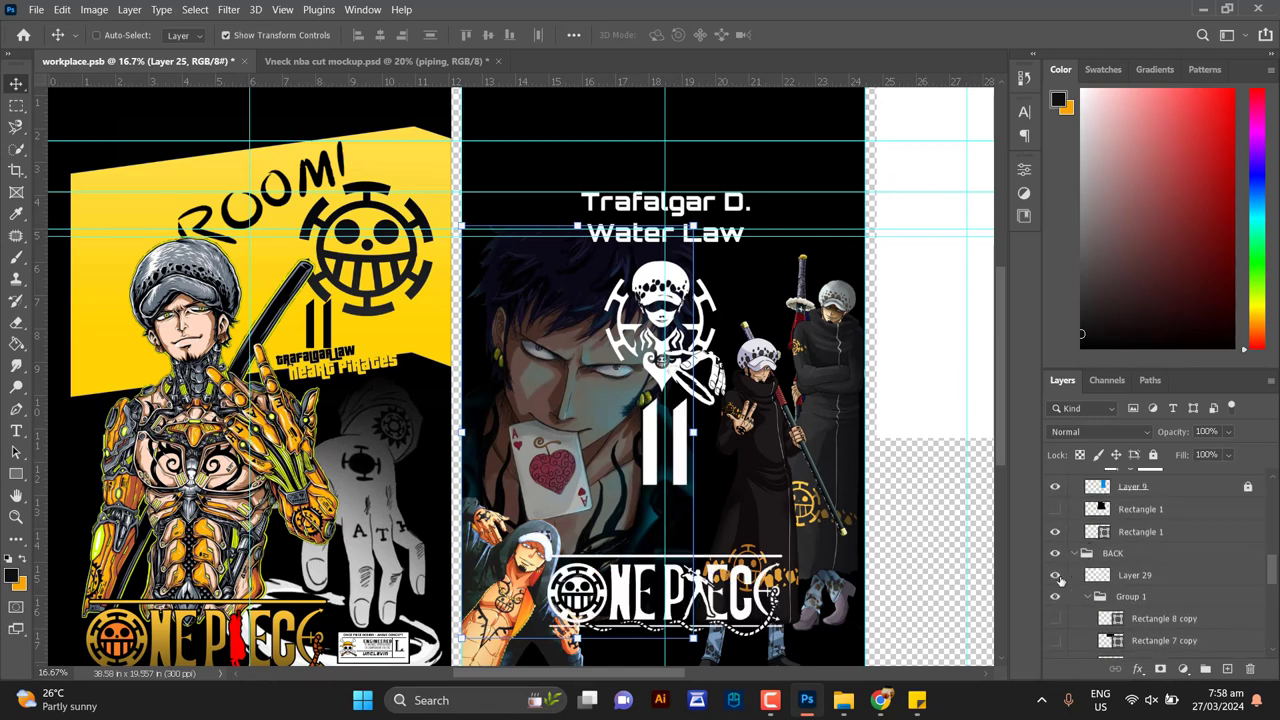
Move the name lettering layer, Layer 29, down the BACK group's stack to directly below the number 11
{"action": "left_click", "coordinate": [1056, 575]}
{"action": "left_click", "coordinate": [1056, 575]}
{"action": "left_click", "coordinate": [1148, 561]}
{"action": "scroll", "coordinate": [1150, 570], "scroll_direction": "down", "scroll_amount": 2}
{"action": "left_click_drag", "start_coordinate": [1160, 540], "coordinate": [1122, 625]}
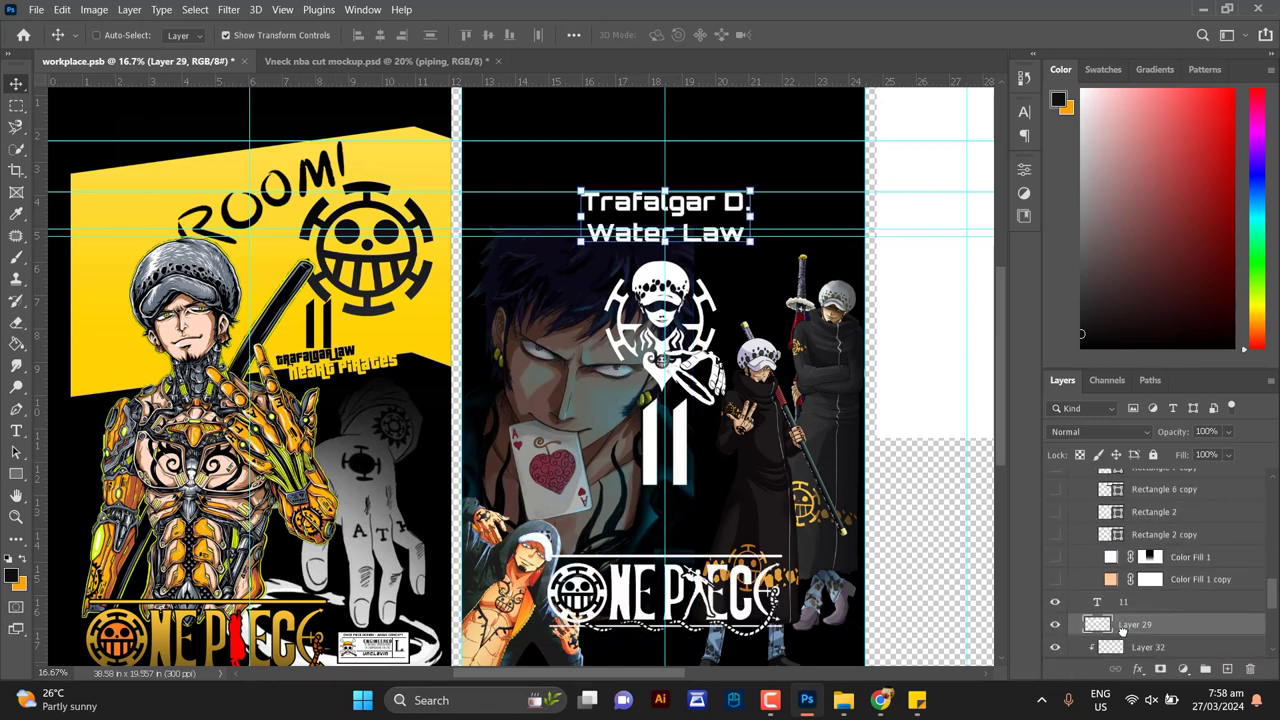
Scale the back panel's name lettering to 84.82%, move it slightly up, save the file and check it on the mockup
{"action": "key", "text": "Caps_Lock"}
{"action": "left_click", "coordinate": [342, 64]}
{"action": "left_click", "coordinate": [175, 61]}
{"action": "left_click_drag", "start_coordinate": [750, 191], "coordinate": [690, 190]}
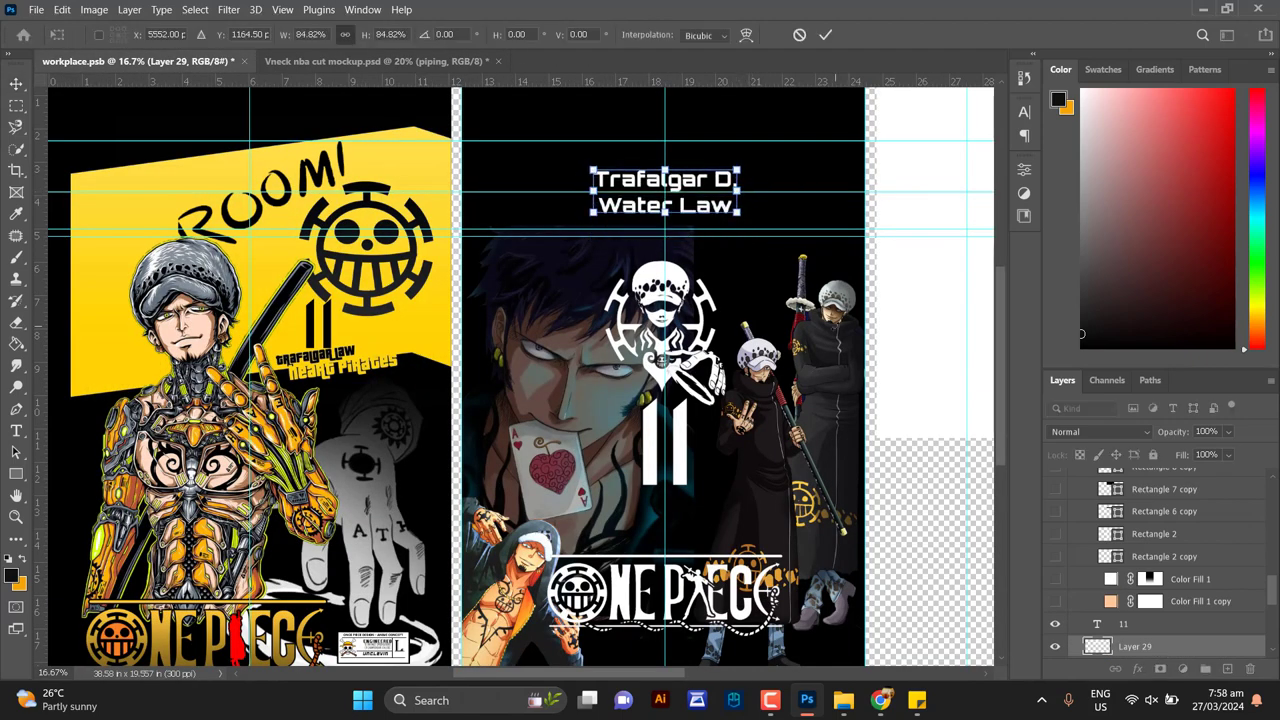
{"action": "key", "text": "Return"}
{"action": "key", "text": "ctrl+s"}
{"action": "key", "text": "ctrl+Tab"}
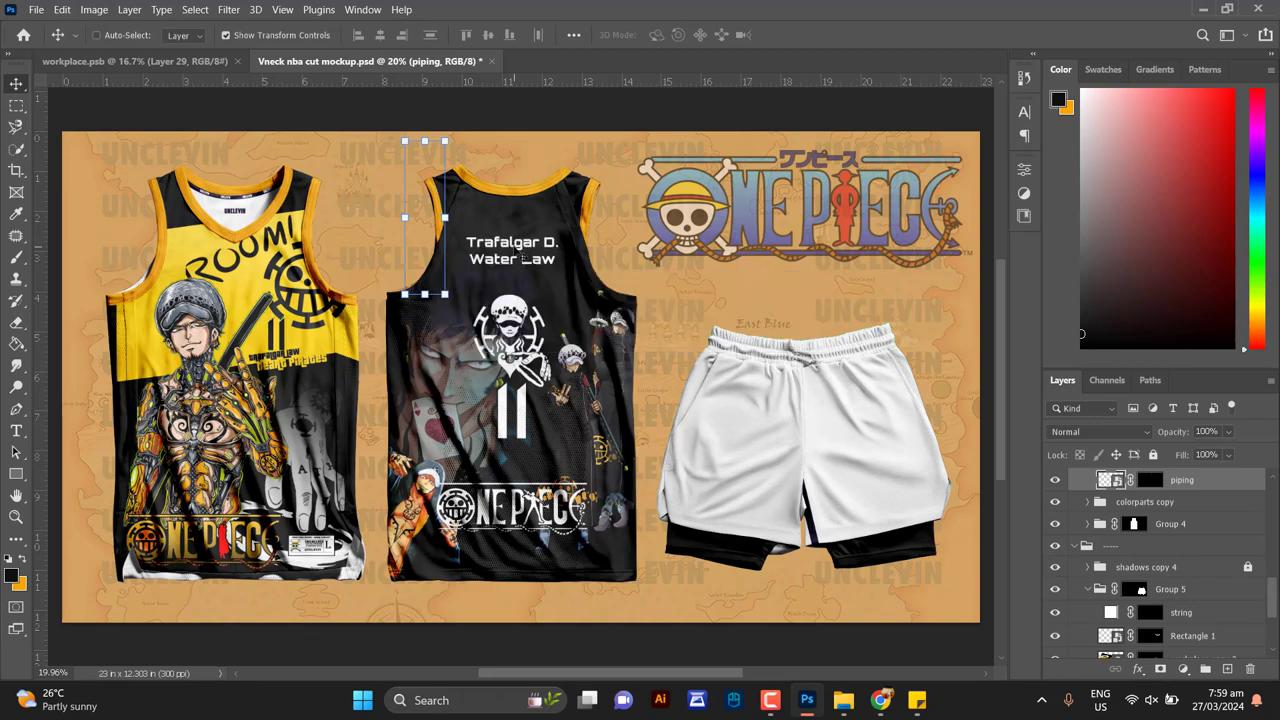
Recolour Color Fill 2 of the front left leg panel in workplace.psb to black
{"action": "left_click", "coordinate": [203, 62]}
{"action": "left_click_drag", "start_coordinate": [871, 336], "coordinate": [470, 378]}
{"action": "scroll", "coordinate": [1194, 611], "scroll_direction": "down", "scroll_amount": 5}
{"action": "left_click", "coordinate": [1175, 563]}
{"action": "scroll", "coordinate": [1150, 550], "scroll_direction": "down", "scroll_amount": 10}
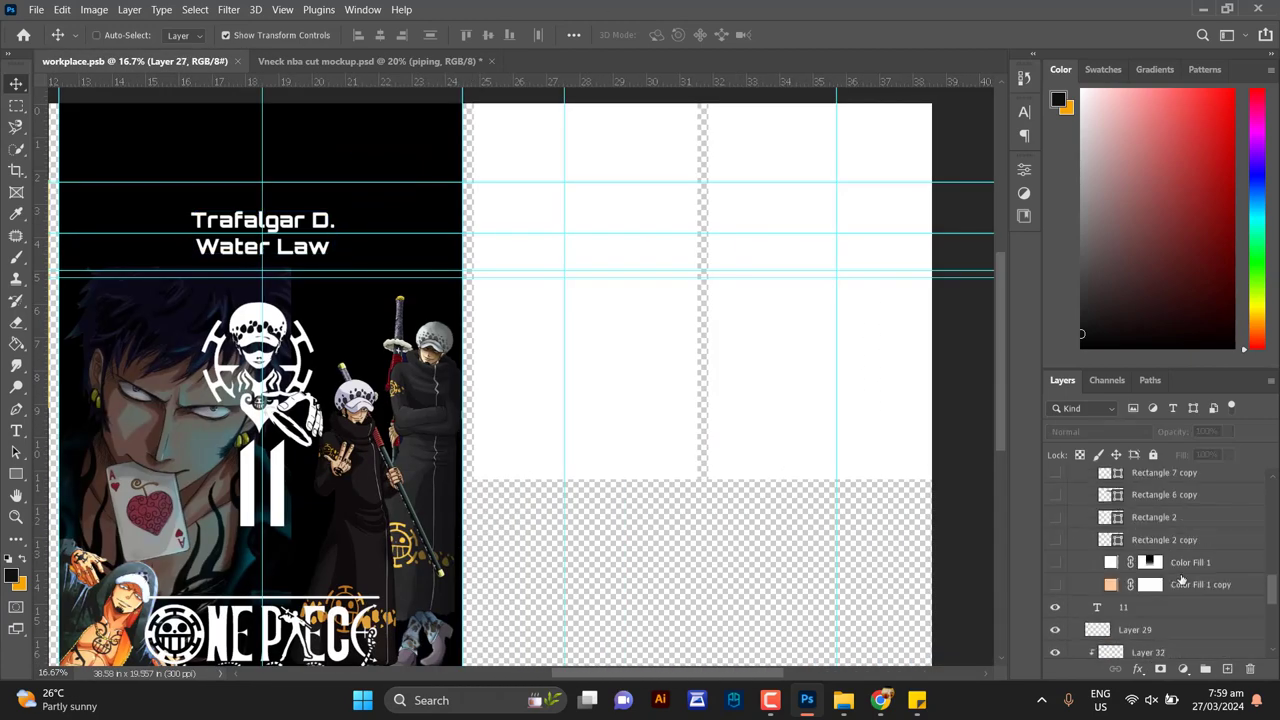
{"action": "double_click", "coordinate": [1109, 507]}
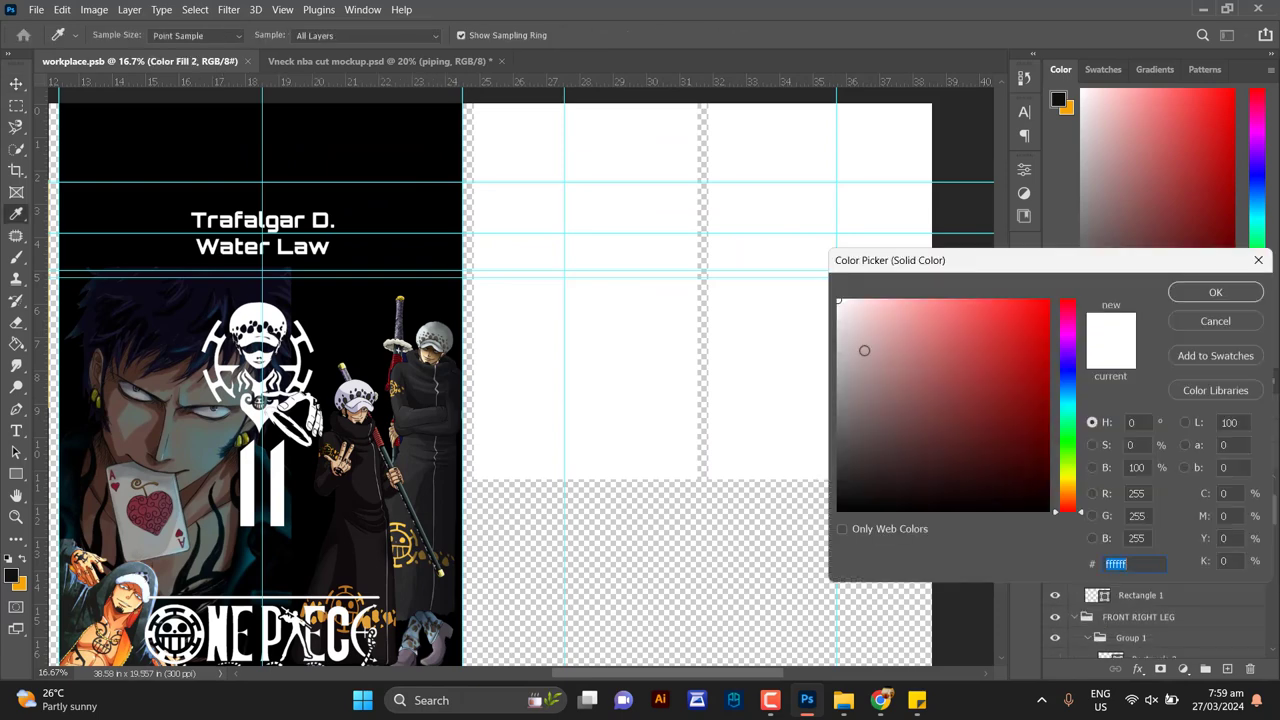
{"action": "left_click", "coordinate": [845, 550]}
{"action": "left_click", "coordinate": [1214, 289]}
Examine the front right leg group's fill layers, toggling the visibility of Color Fill 1 copy to identify what it covers
{"action": "scroll", "coordinate": [1173, 540], "scroll_direction": "down", "scroll_amount": 3}
{"action": "scroll", "coordinate": [1175, 541], "scroll_direction": "down", "scroll_amount": 4}
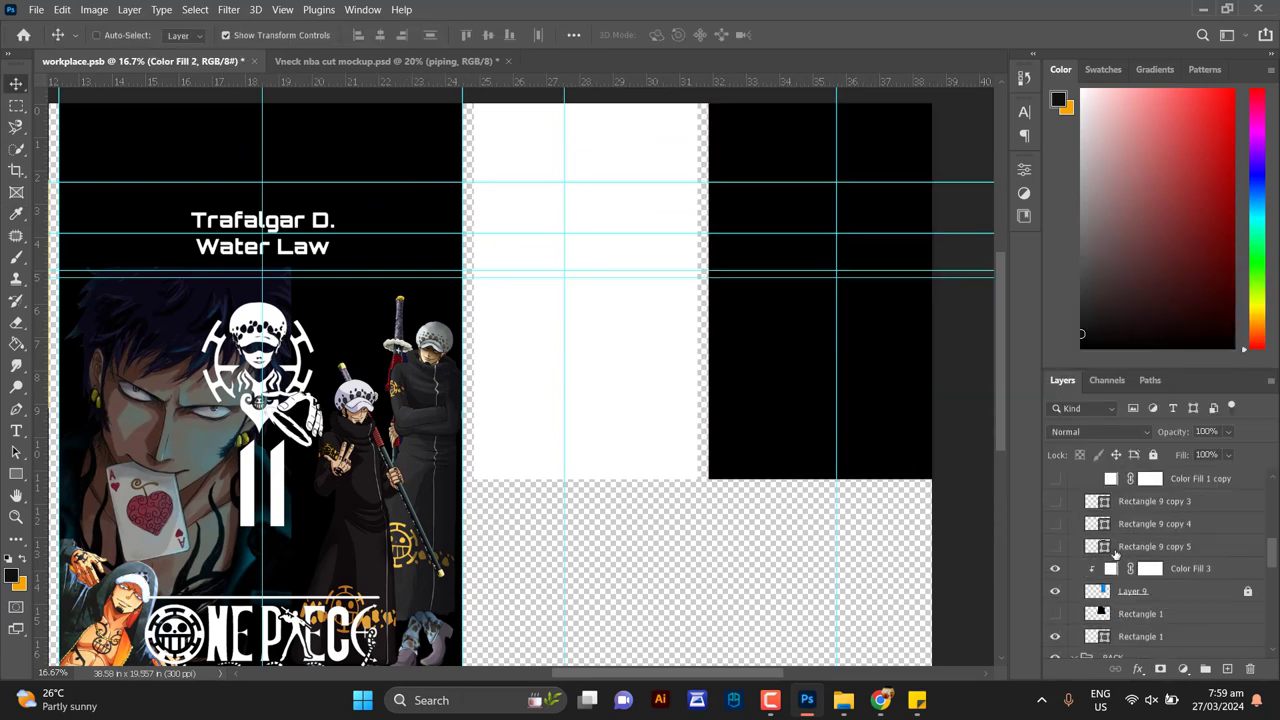
{"action": "scroll", "coordinate": [1203, 568], "scroll_direction": "up", "scroll_amount": 6}
{"action": "scroll", "coordinate": [1203, 568], "scroll_direction": "down", "scroll_amount": 3}
{"action": "scroll", "coordinate": [1054, 538], "scroll_direction": "up", "scroll_amount": 3}
{"action": "left_click", "coordinate": [1055, 528]}
{"action": "left_click", "coordinate": [1055, 528]}
{"action": "scroll", "coordinate": [1100, 560], "scroll_direction": "up", "scroll_amount": 3}
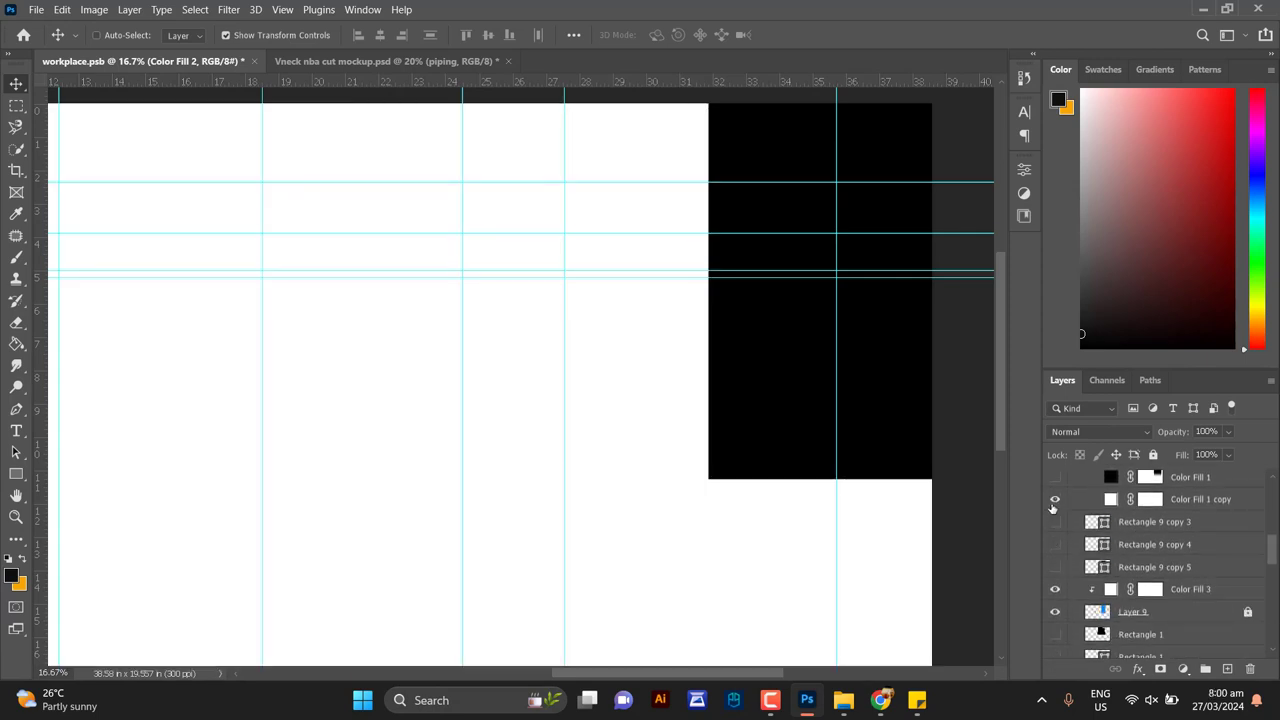
{"action": "left_click", "coordinate": [1055, 500]}
{"action": "scroll", "coordinate": [1070, 540], "scroll_direction": "up", "scroll_amount": 3}
Collapse Group 1 of the front right leg and recolour that panel's Color Fill 3 to black
{"action": "left_click", "coordinate": [1087, 574]}
{"action": "scroll", "coordinate": [1160, 585], "scroll_direction": "down", "scroll_amount": 1}
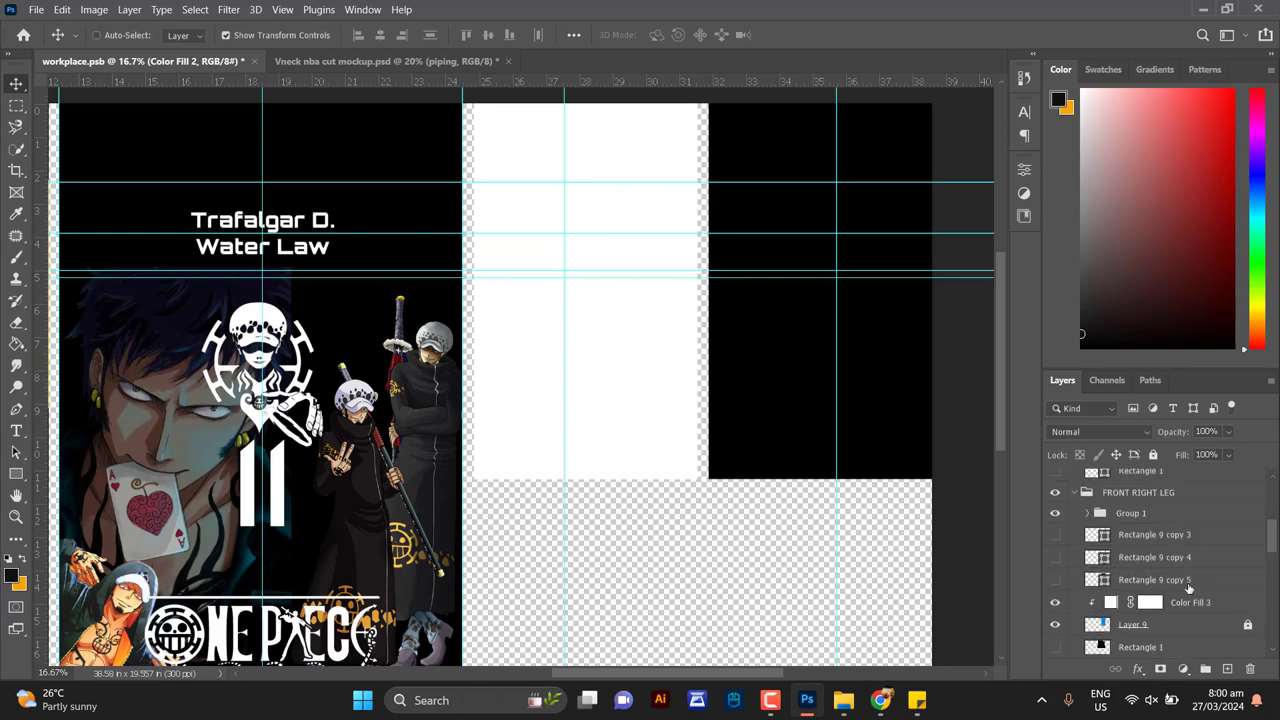
{"action": "scroll", "coordinate": [1180, 598], "scroll_direction": "down", "scroll_amount": 1}
{"action": "double_click", "coordinate": [1111, 538]}
{"action": "left_click_drag", "start_coordinate": [997, 497], "coordinate": [1000, 530]}
{"action": "left_click", "coordinate": [1213, 292]}
Duplicate the back panel's artwork layers, from number 11 to Layer 27, into the FRONT RIGHT LEG group above Color Fill 3
{"action": "scroll", "coordinate": [1176, 566], "scroll_direction": "down", "scroll_amount": 6}
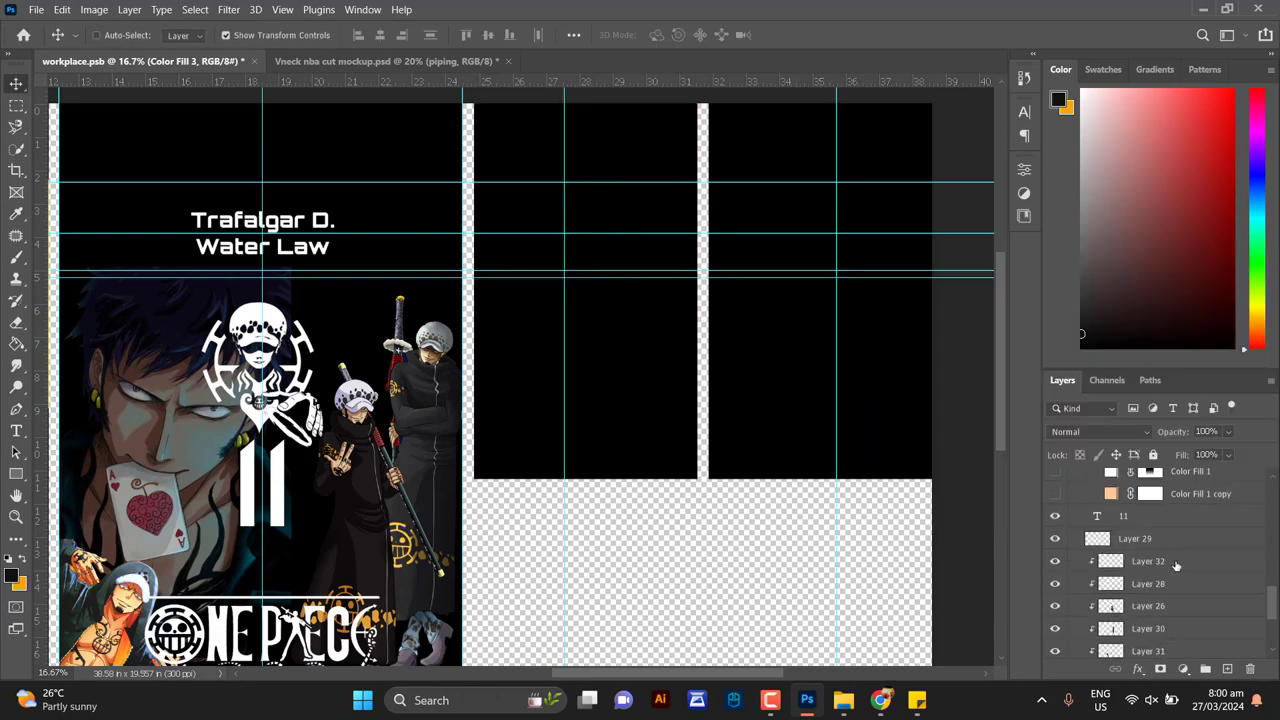
{"action": "scroll", "coordinate": [1176, 566], "scroll_direction": "down", "scroll_amount": 3}
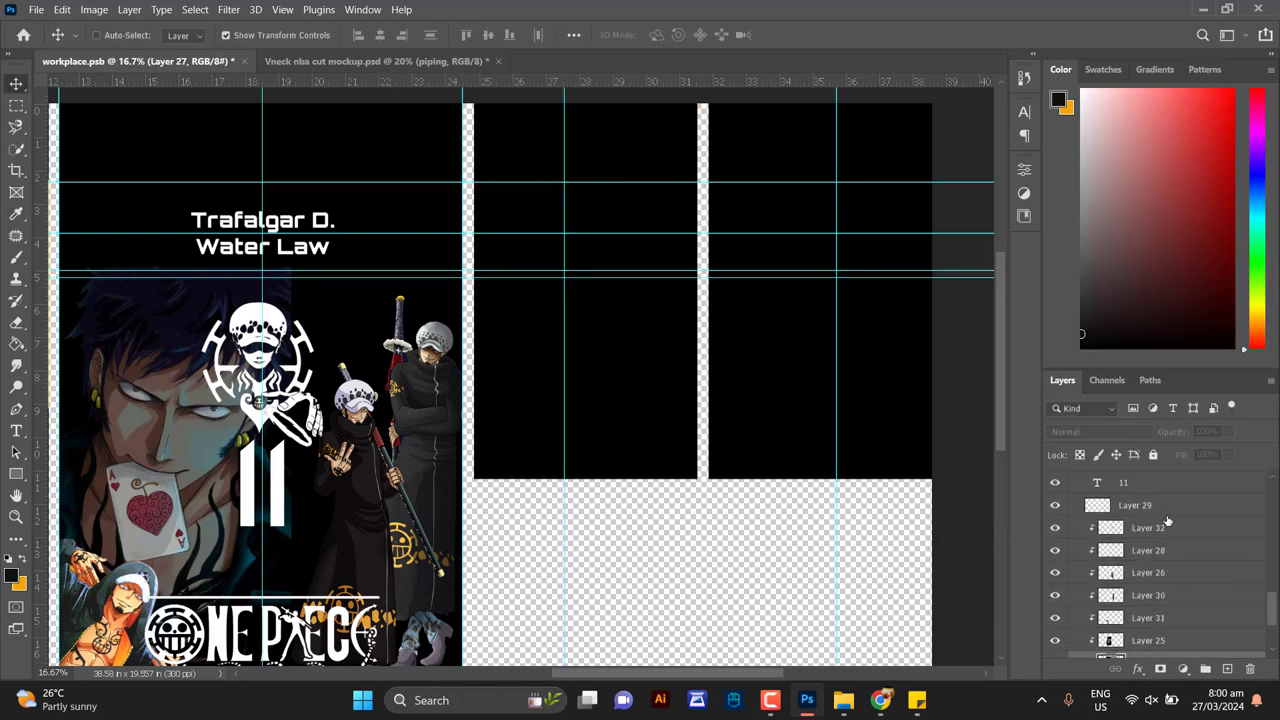
{"action": "left_click_drag", "start_coordinate": [1085, 508], "coordinate": [1118, 552]}
{"action": "scroll", "coordinate": [1120, 552], "scroll_direction": "down", "scroll_amount": 3}
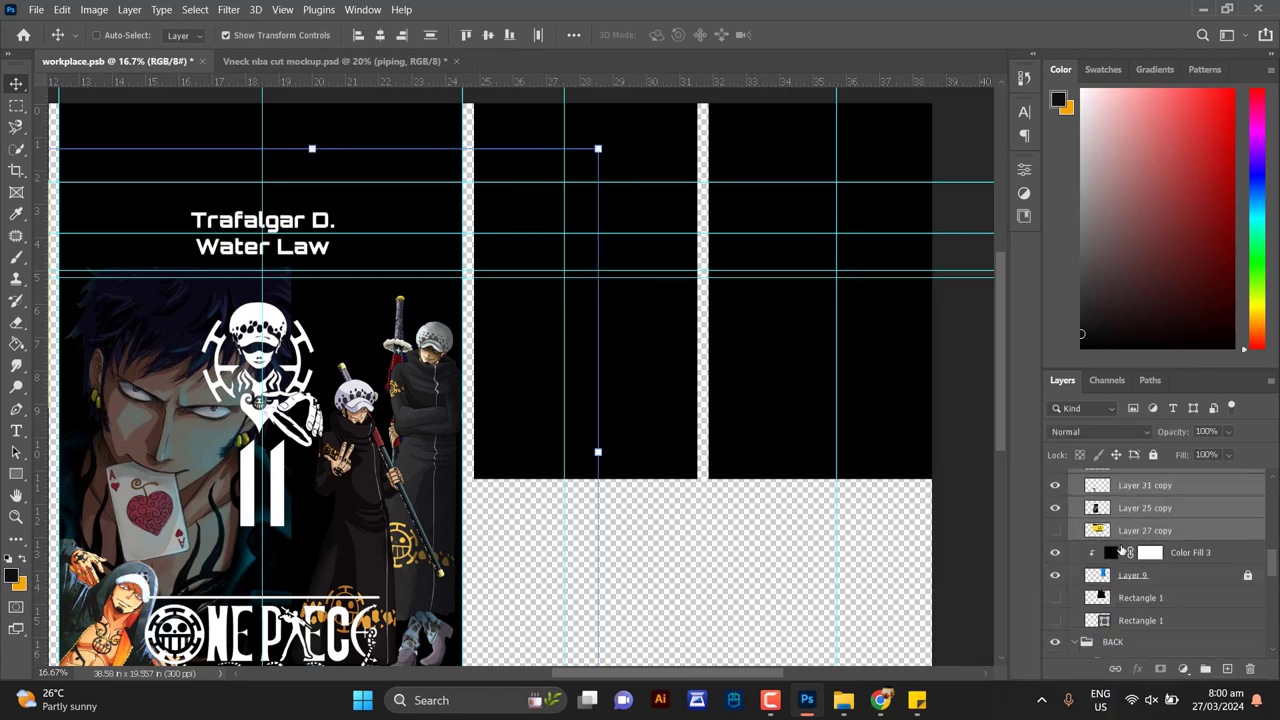
Move the copied artwork layers into the FRONT LEFT LEG group, clipped above Color Fill 2, and position the artwork over that panel
{"action": "left_click_drag", "start_coordinate": [322, 434], "coordinate": [670, 253]}
{"action": "scroll", "coordinate": [1180, 530], "scroll_direction": "down", "scroll_amount": 3}
{"action": "left_click_drag", "start_coordinate": [1181, 525], "coordinate": [1153, 577]}
{"action": "scroll", "coordinate": [1153, 575], "scroll_direction": "down", "scroll_amount": 3}
{"action": "left_click_drag", "start_coordinate": [632, 366], "coordinate": [876, 341]}
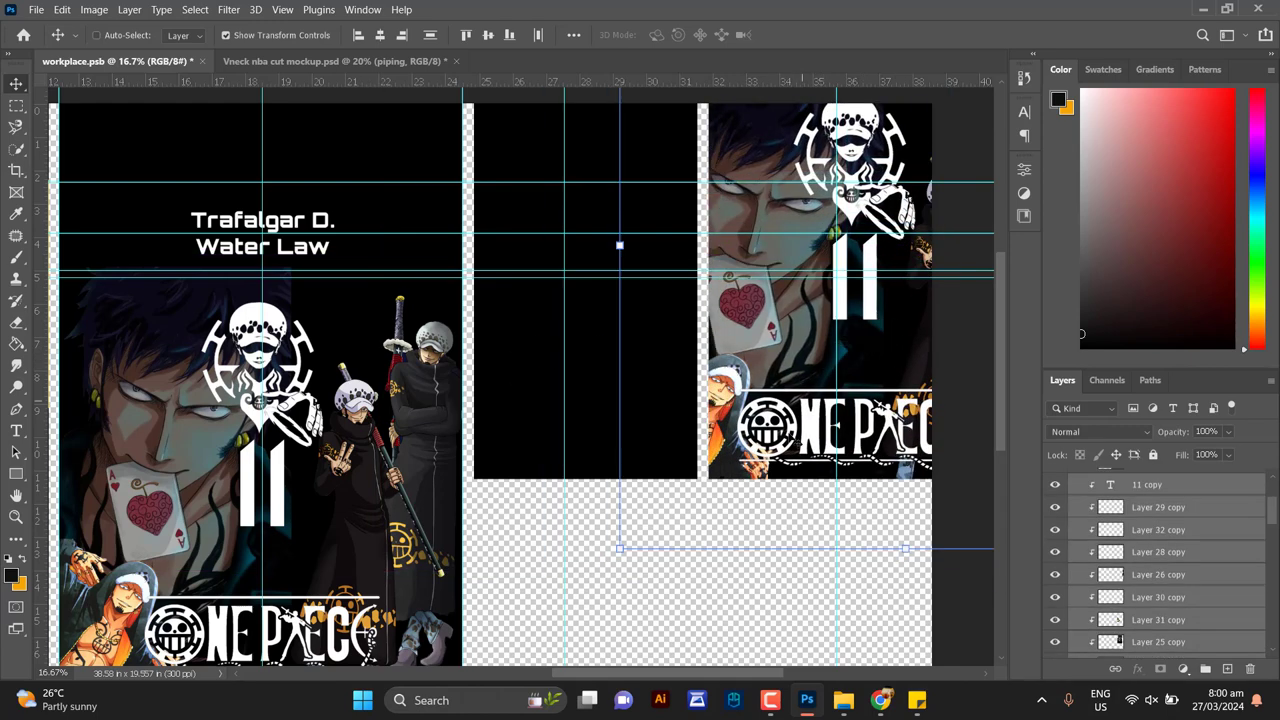
Scale the copied artwork to 55.20% and fit it within the front left leg panel
{"action": "left_click_drag", "start_coordinate": [620, 548], "coordinate": [749, 411]}
{"action": "left_click_drag", "start_coordinate": [898, 306], "coordinate": [698, 484]}
{"action": "key", "text": "Return"}
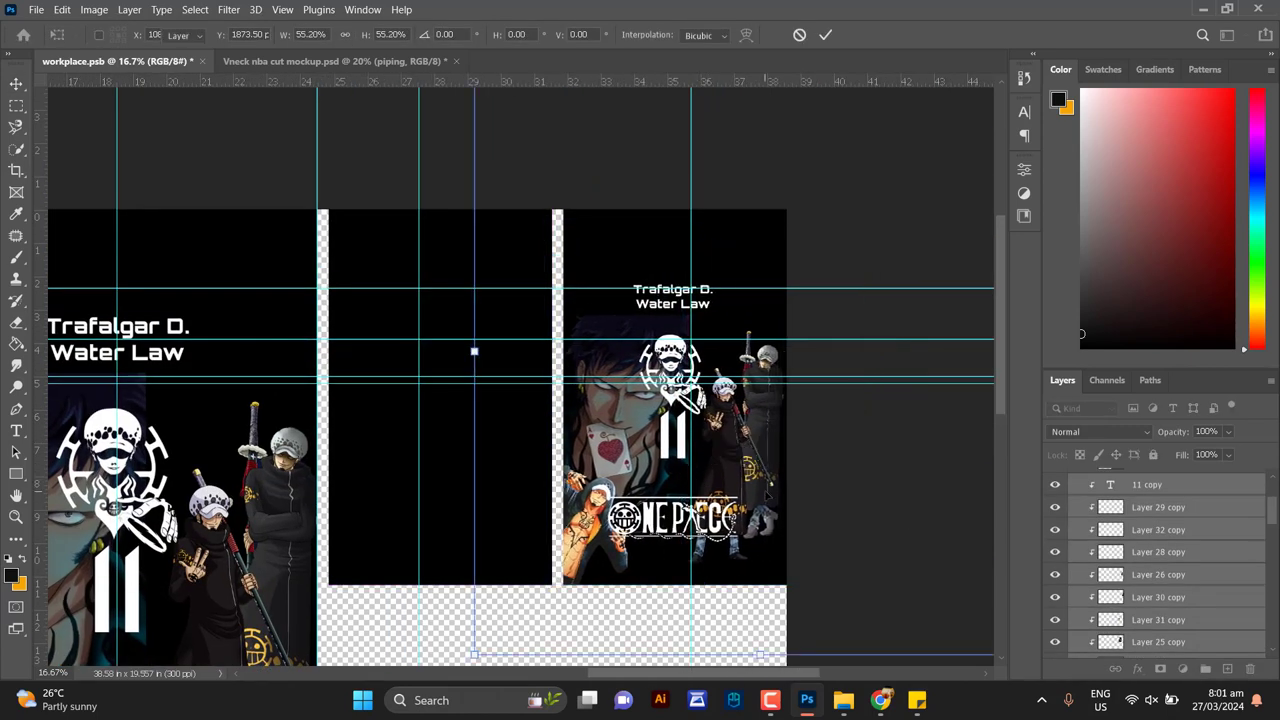
{"action": "key", "text": "ctrl+plus"}
{"action": "left_click_drag", "start_coordinate": [740, 620], "coordinate": [569, 449]}
Show the yellow artwork, Layer 27 copy, on the front left leg panel and move it slightly down
{"action": "scroll", "coordinate": [1234, 608], "scroll_direction": "down", "scroll_amount": 3}
{"action": "left_click", "coordinate": [1188, 602]}
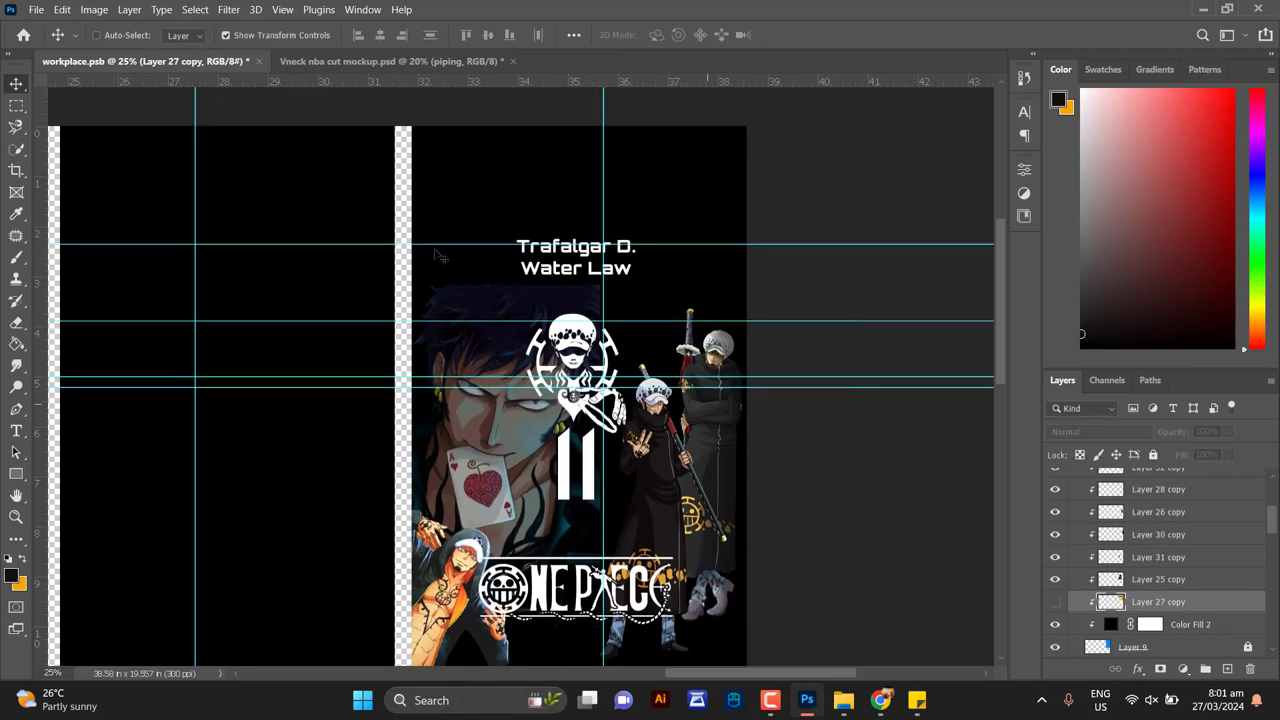
{"action": "left_click", "coordinate": [1055, 602]}
{"action": "scroll", "coordinate": [806, 477], "scroll_direction": "up", "scroll_amount": 2}
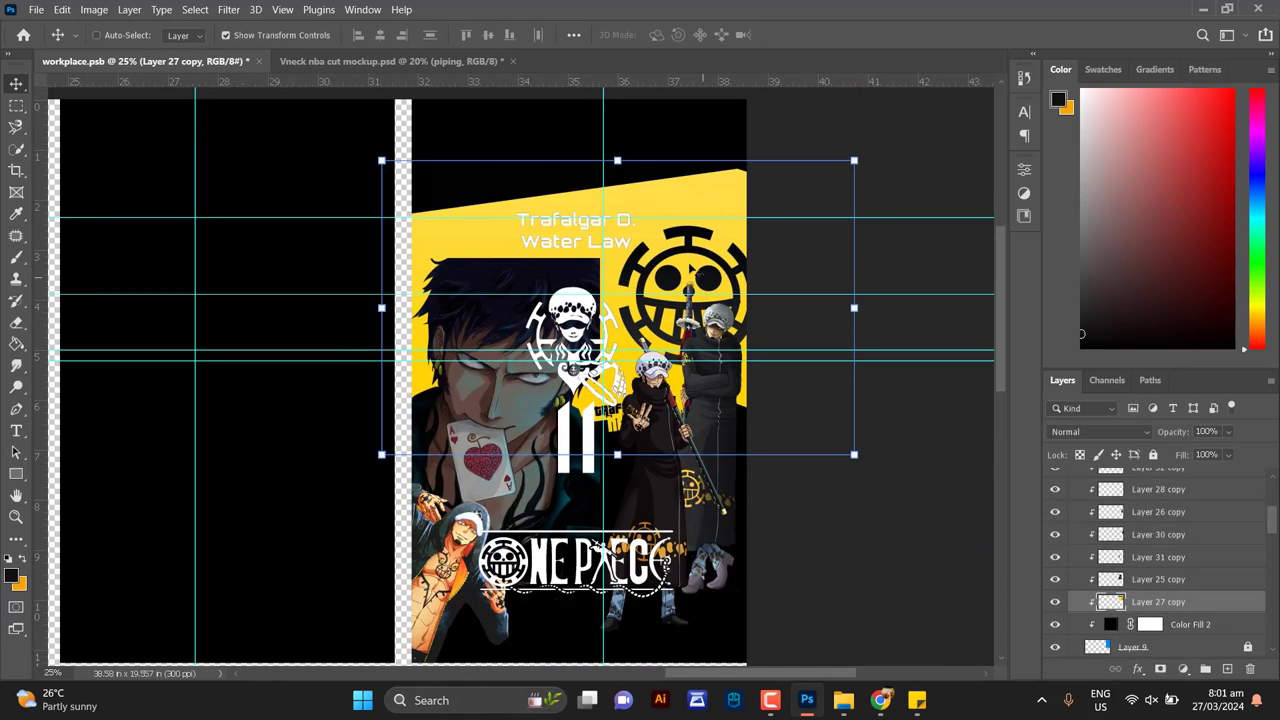
{"action": "left_click_drag", "start_coordinate": [687, 264], "coordinate": [689, 293]}
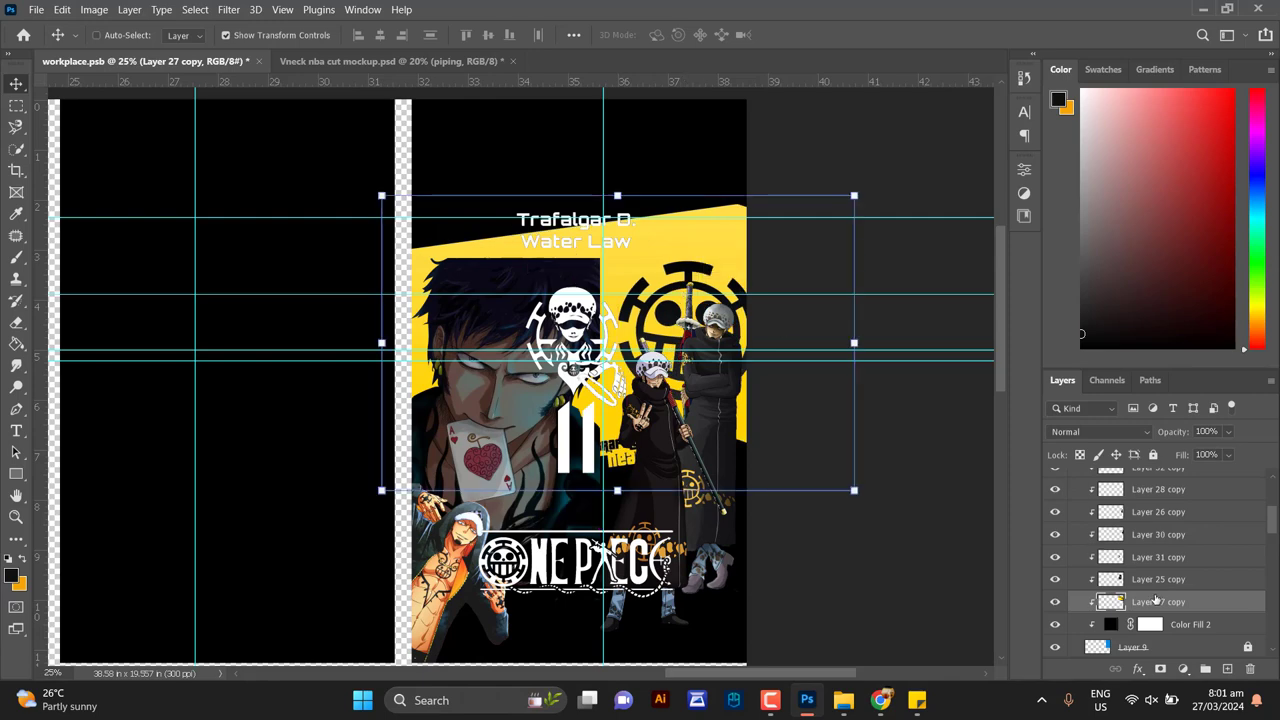
Move the portrait, Layer 25 copy, down towards the middle of the leg panel and delete the yellow Layer 27 copy
{"action": "left_click", "coordinate": [1159, 580]}
{"action": "left_click", "coordinate": [1158, 557]}
{"action": "scroll", "coordinate": [524, 453], "scroll_direction": "down", "scroll_amount": 1}
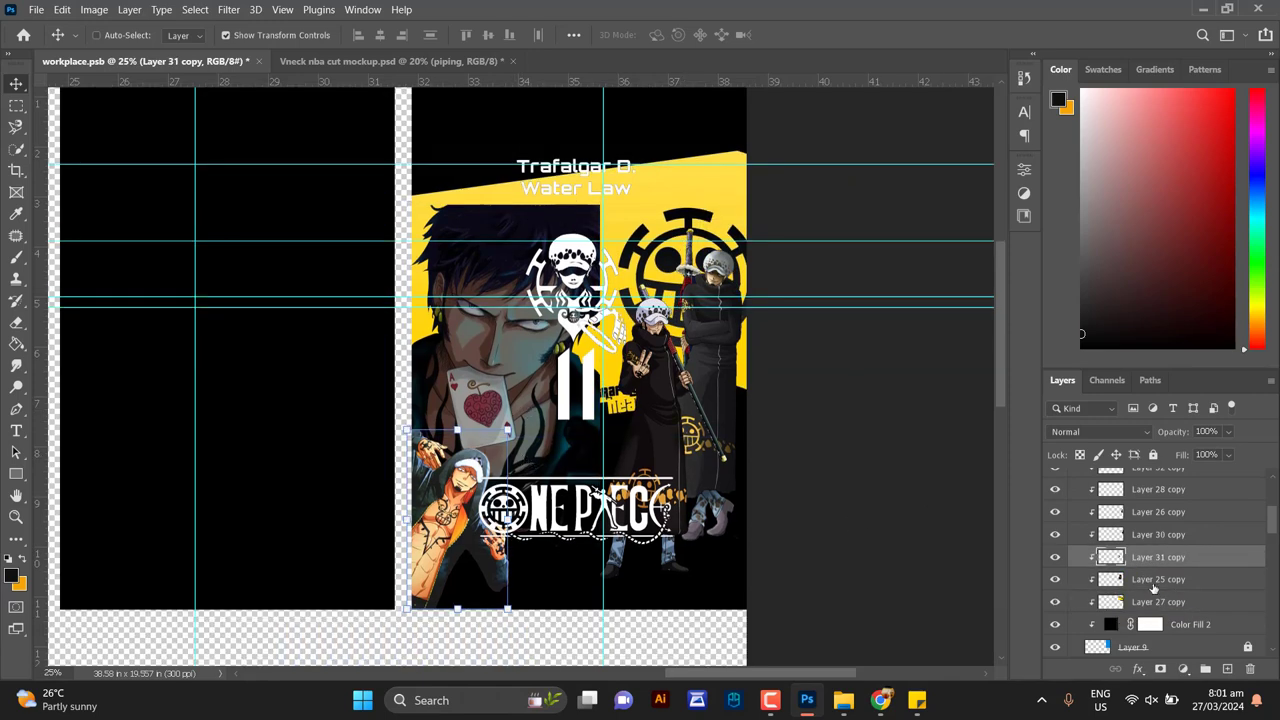
{"action": "left_click", "coordinate": [1158, 580]}
{"action": "left_click_drag", "start_coordinate": [550, 358], "coordinate": [594, 458]}
{"action": "left_click", "coordinate": [1198, 602]}
{"action": "key", "text": "Delete"}
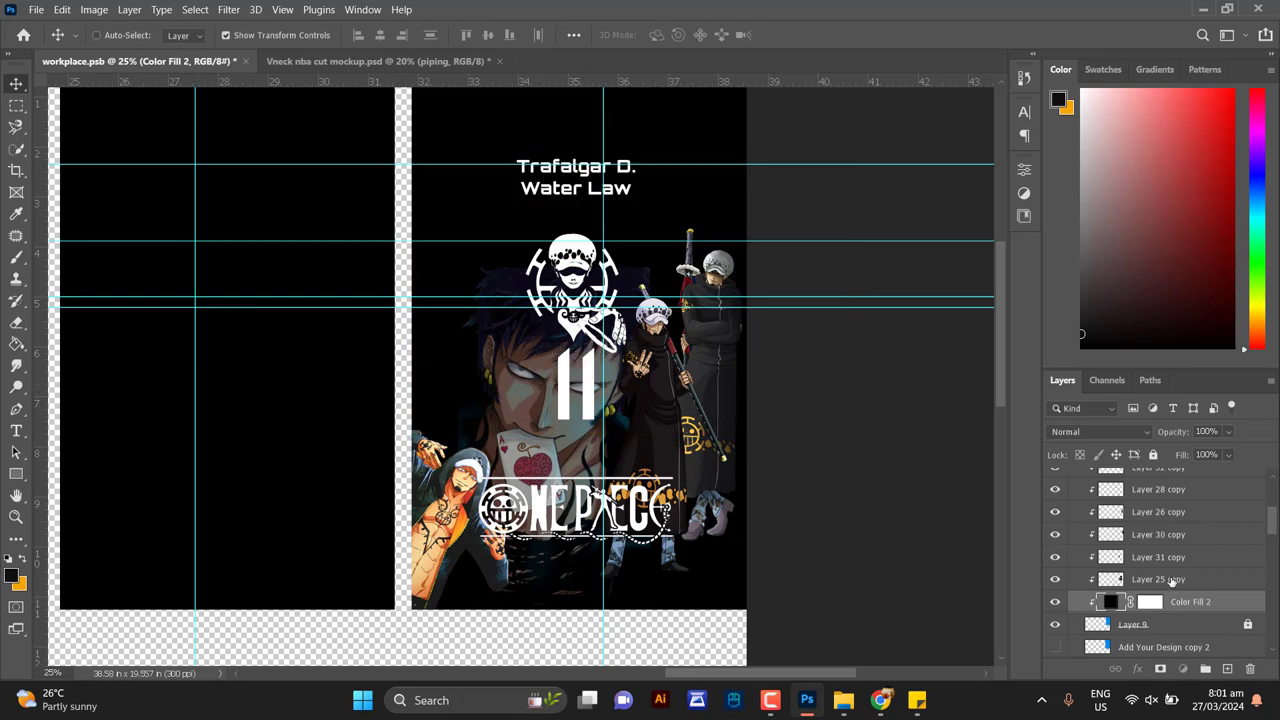
{"action": "left_click", "coordinate": [1172, 581]}
{"action": "left_click_drag", "start_coordinate": [548, 362], "coordinate": [566, 368]}
Shift the two standing figures, Layer 30 copy and Layer 26 copy, towards the leg panel's right edge
{"action": "left_click", "coordinate": [1170, 558]}
{"action": "left_click", "coordinate": [1173, 533]}
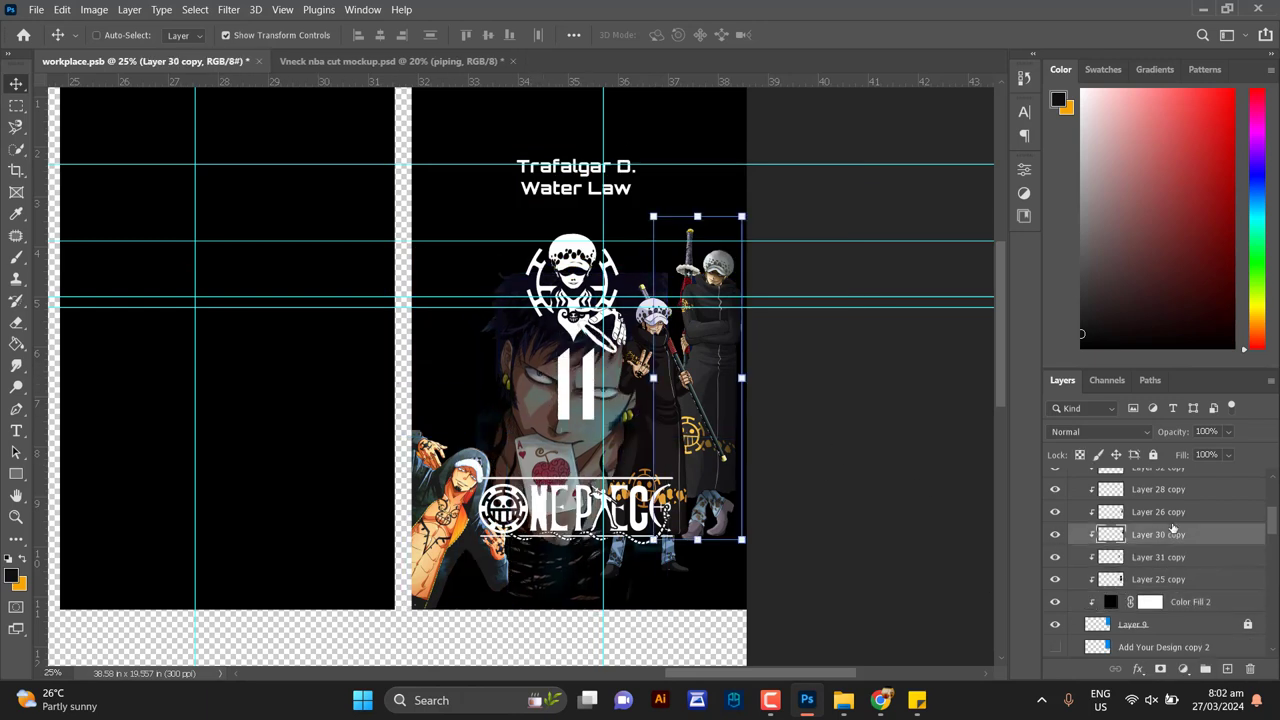
{"action": "left_click_drag", "start_coordinate": [722, 359], "coordinate": [742, 362]}
{"action": "left_click", "coordinate": [1157, 513]}
{"action": "left_click_drag", "start_coordinate": [630, 396], "coordinate": [662, 400]}
Scale the leg panel's portrait, Layer 25 copy, down slightly and position it between the hooded figure and the standing figures
{"action": "left_click", "coordinate": [1172, 560]}
{"action": "left_click", "coordinate": [1163, 538]}
{"action": "left_click", "coordinate": [1175, 578]}
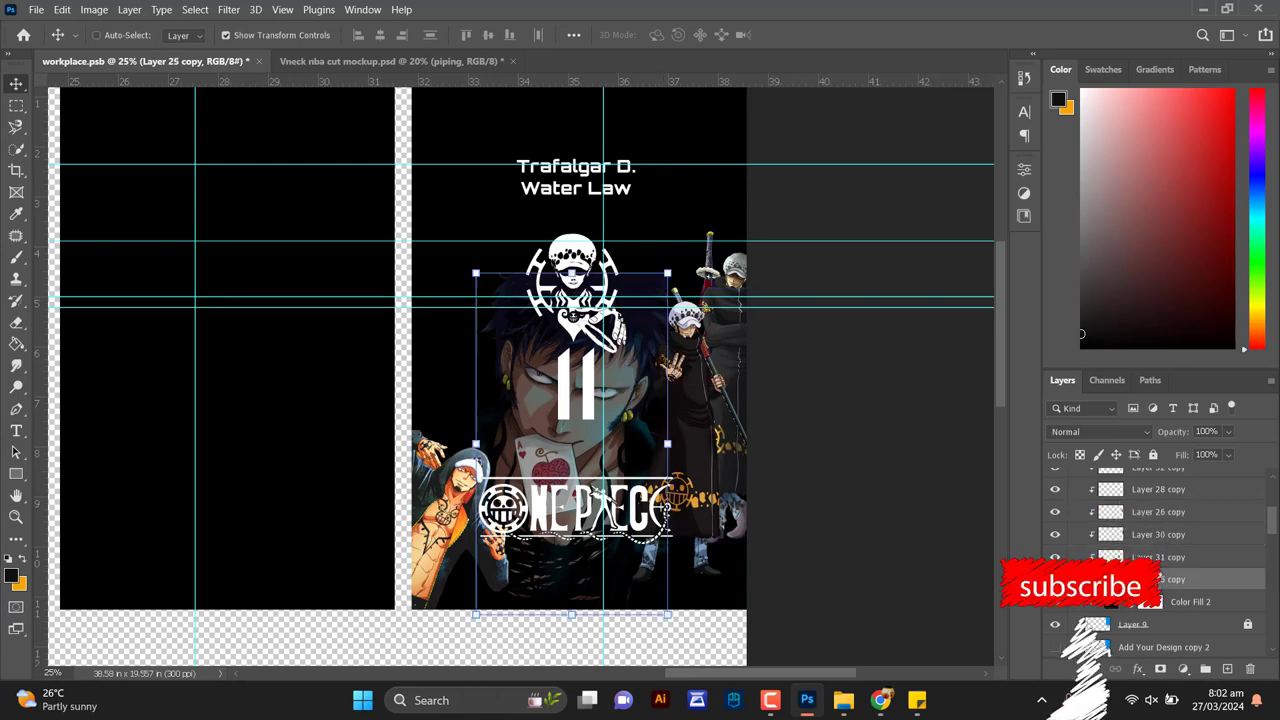
{"action": "left_click_drag", "start_coordinate": [668, 271], "coordinate": [635, 298]}
{"action": "key", "text": "Return"}
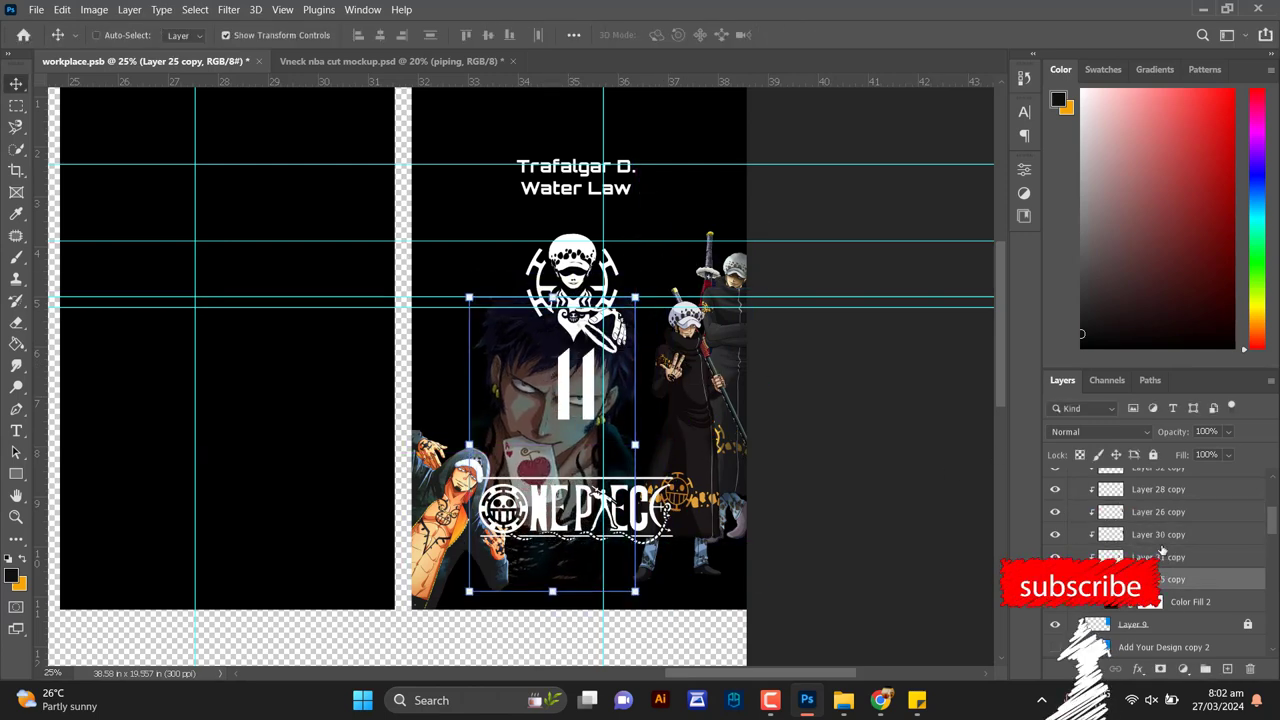
Delete the copied number 11 from the leg panel and move the name lettering down over the top of the portrait
{"action": "scroll", "coordinate": [1185, 528], "scroll_direction": "up", "scroll_amount": 2}
{"action": "left_click", "coordinate": [1185, 528]}
{"action": "key", "text": "Delete"}
{"action": "left_click", "coordinate": [1182, 506]}
{"action": "left_click", "coordinate": [1175, 527]}
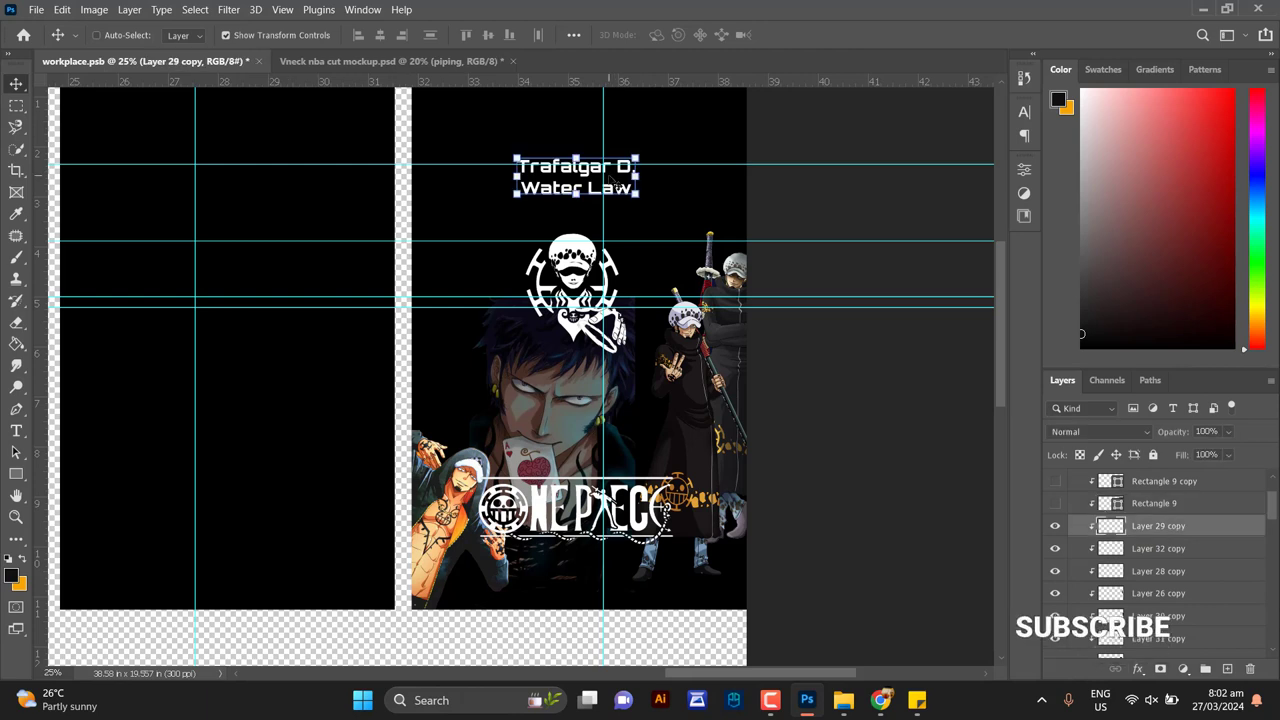
{"action": "left_click_drag", "start_coordinate": [607, 183], "coordinate": [638, 323]}
Move the white emblem figure, Layer 28 copy, down and to the right, below the name lettering
{"action": "left_click", "coordinate": [1160, 548]}
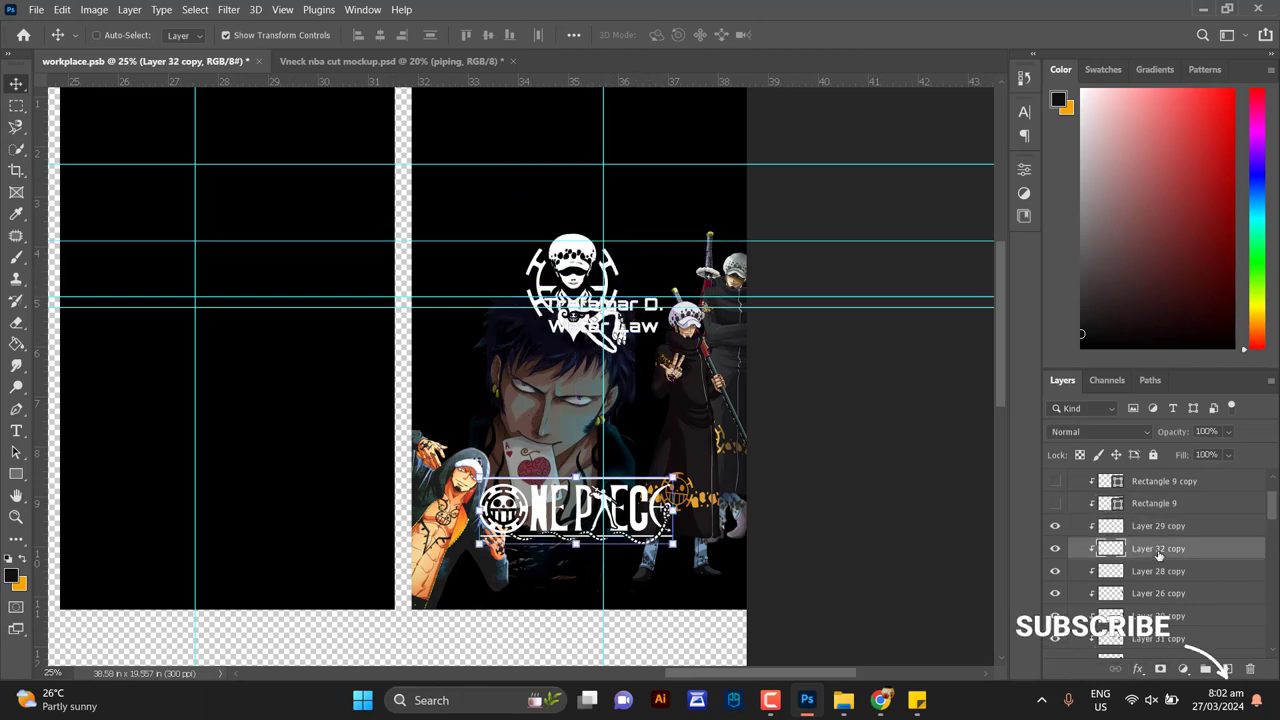
{"action": "scroll", "coordinate": [1171, 490], "scroll_direction": "down", "scroll_amount": 1}
{"action": "left_click", "coordinate": [1158, 550]}
{"action": "left_click_drag", "start_coordinate": [572, 285], "coordinate": [649, 376]}
Raise the leg panel's name lettering clear of the emblem, saving workplace.psb along the way, and check the shorts on the mockup
{"action": "left_click", "coordinate": [1151, 528]}
{"action": "left_click", "coordinate": [1154, 506]}
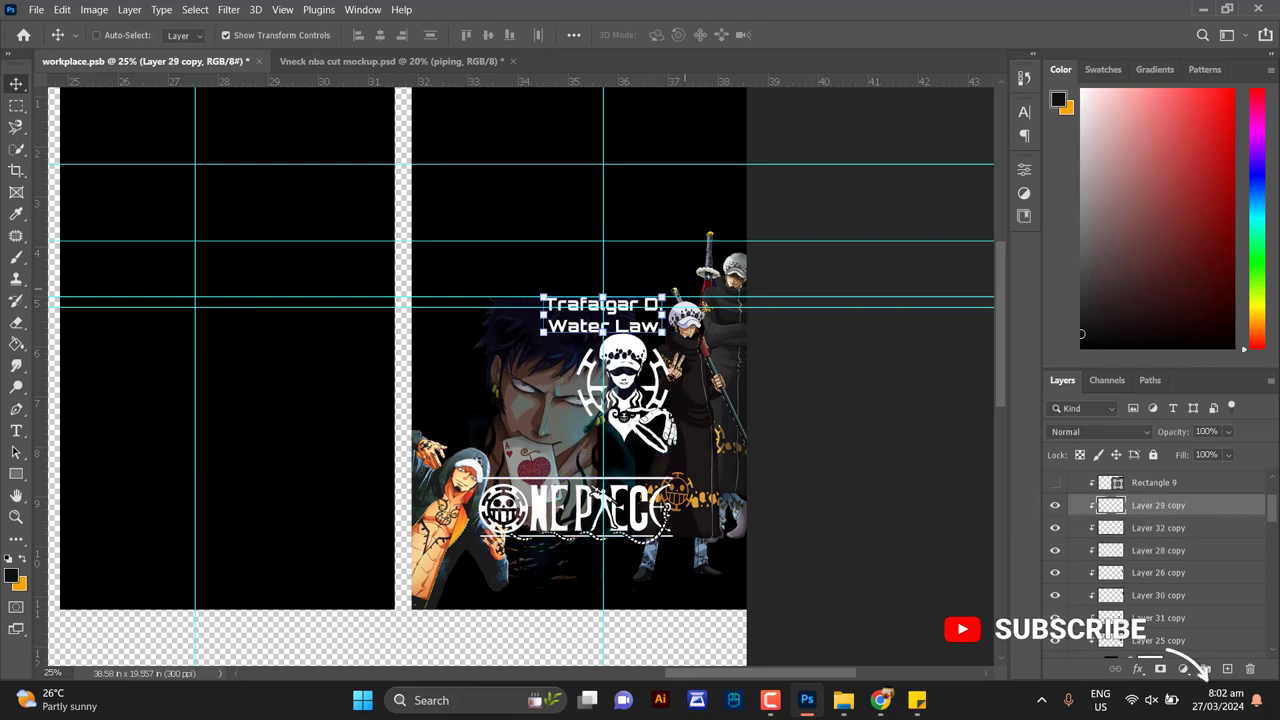
{"action": "left_click_drag", "start_coordinate": [629, 321], "coordinate": [640, 303]}
{"action": "key", "text": "ctrl+s"}
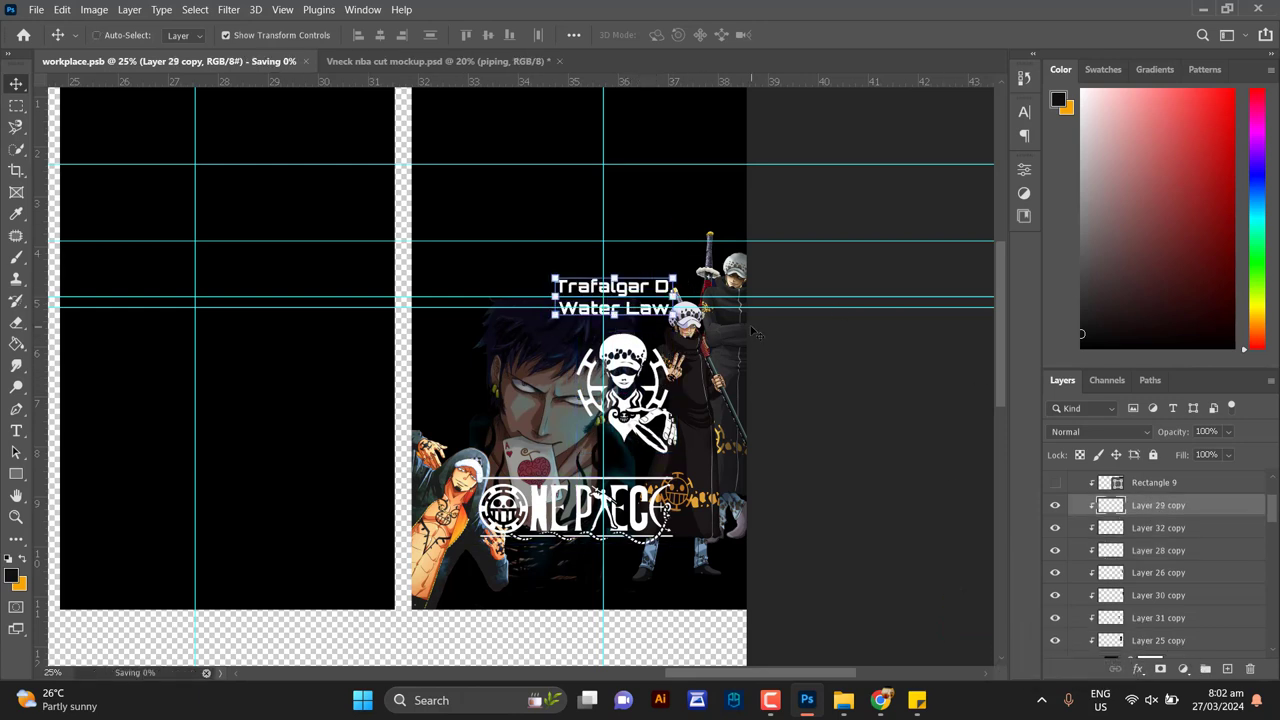
{"action": "scroll", "coordinate": [738, 380], "scroll_direction": "down", "scroll_amount": 1}
{"action": "left_click", "coordinate": [476, 62]}
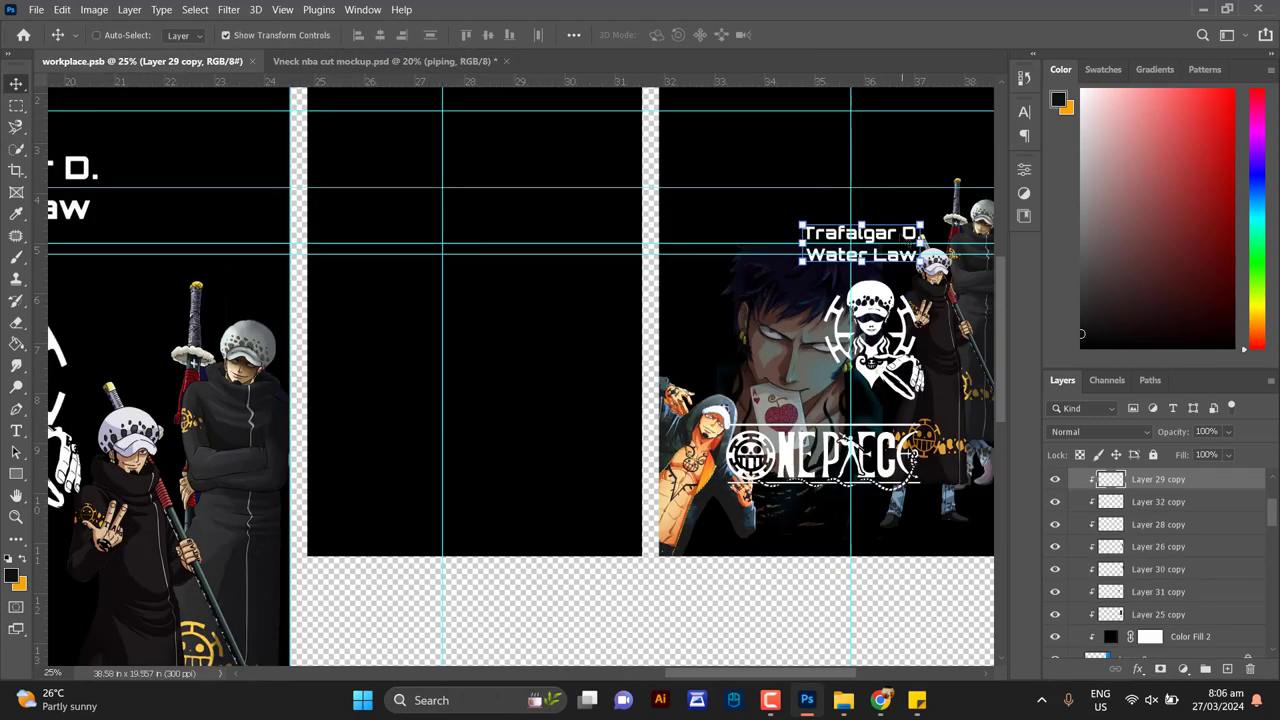
{"action": "left_click_drag", "start_coordinate": [900, 240], "coordinate": [897, 203]}
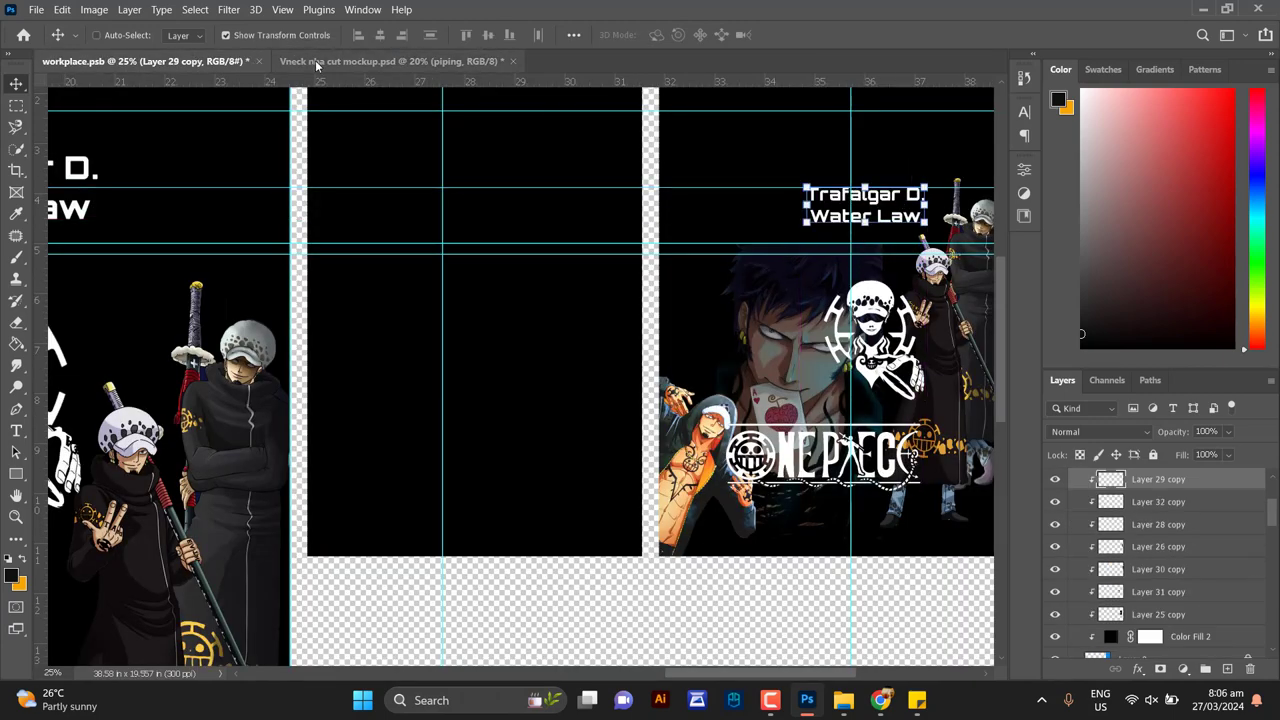
{"action": "left_click", "coordinate": [318, 61]}
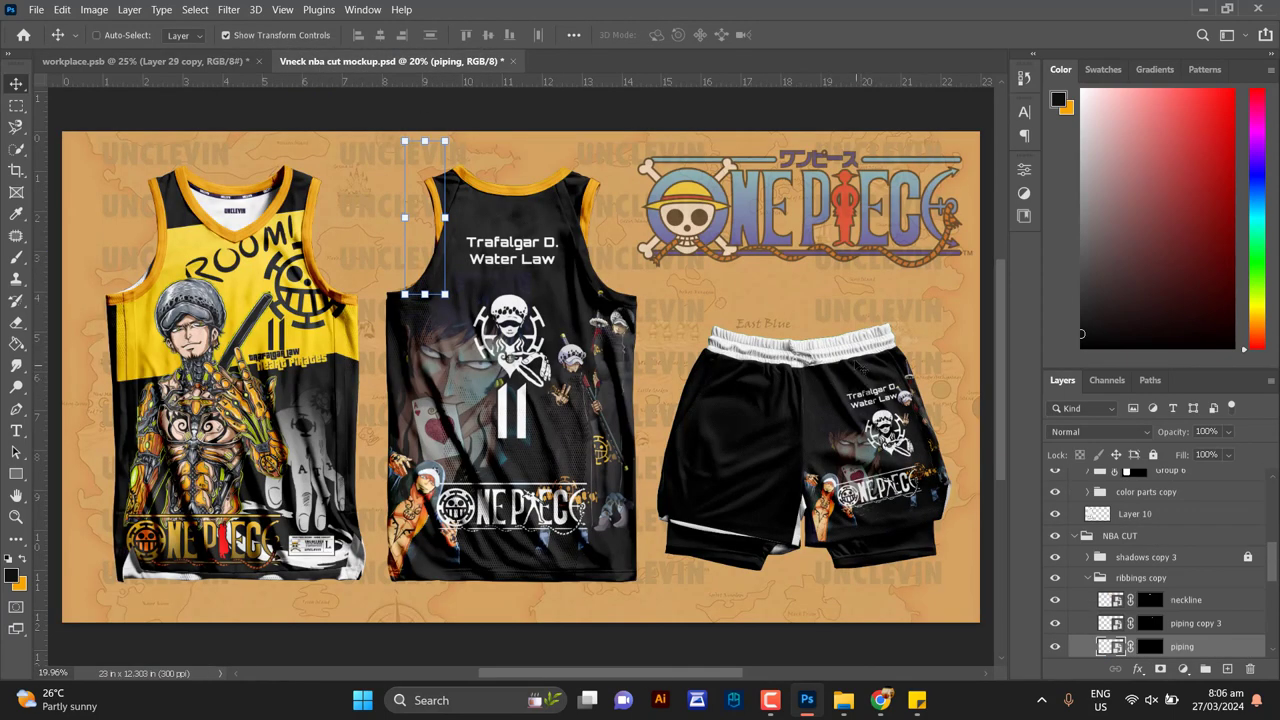
Copy the FRONT group's artwork layers in workplace.psb, from the number 11 down to Layer 22, into the FRONT RIGHT LEG group
{"action": "left_click", "coordinate": [145, 61]}
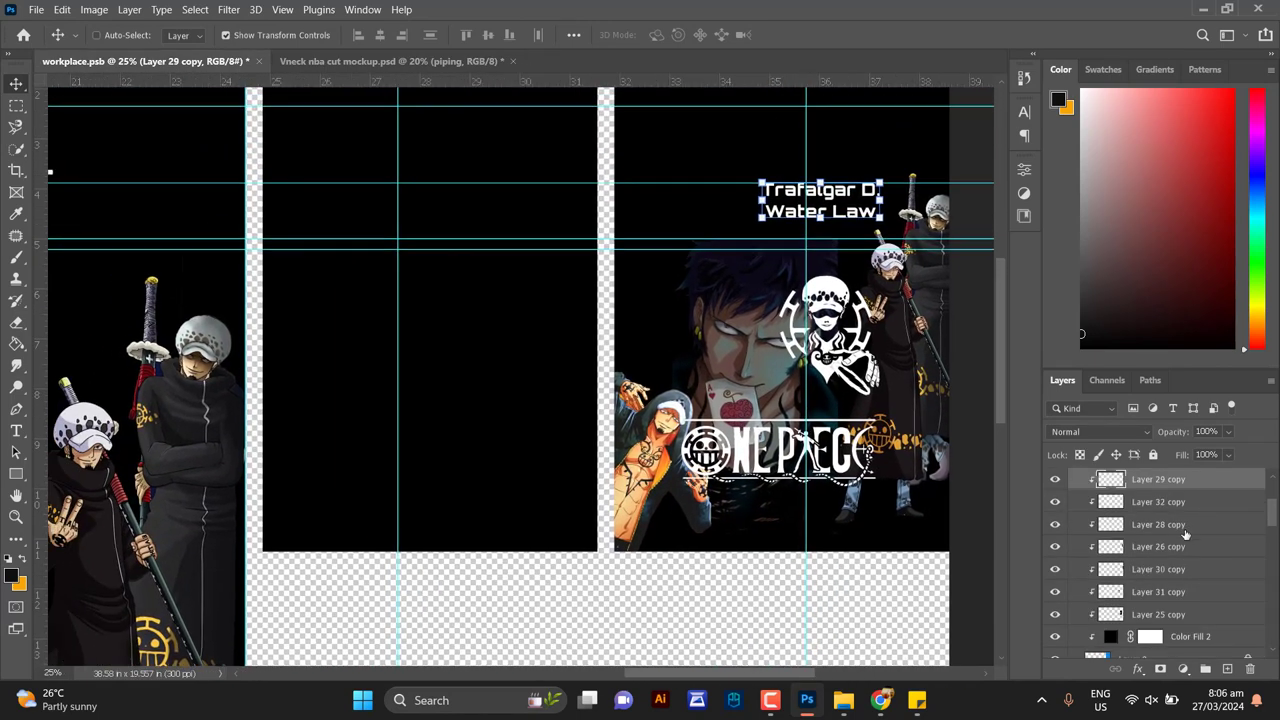
{"action": "scroll", "coordinate": [1180, 534], "scroll_direction": "up", "scroll_amount": 3}
{"action": "left_click", "coordinate": [1075, 479]}
{"action": "scroll", "coordinate": [1116, 541], "scroll_direction": "down", "scroll_amount": 10}
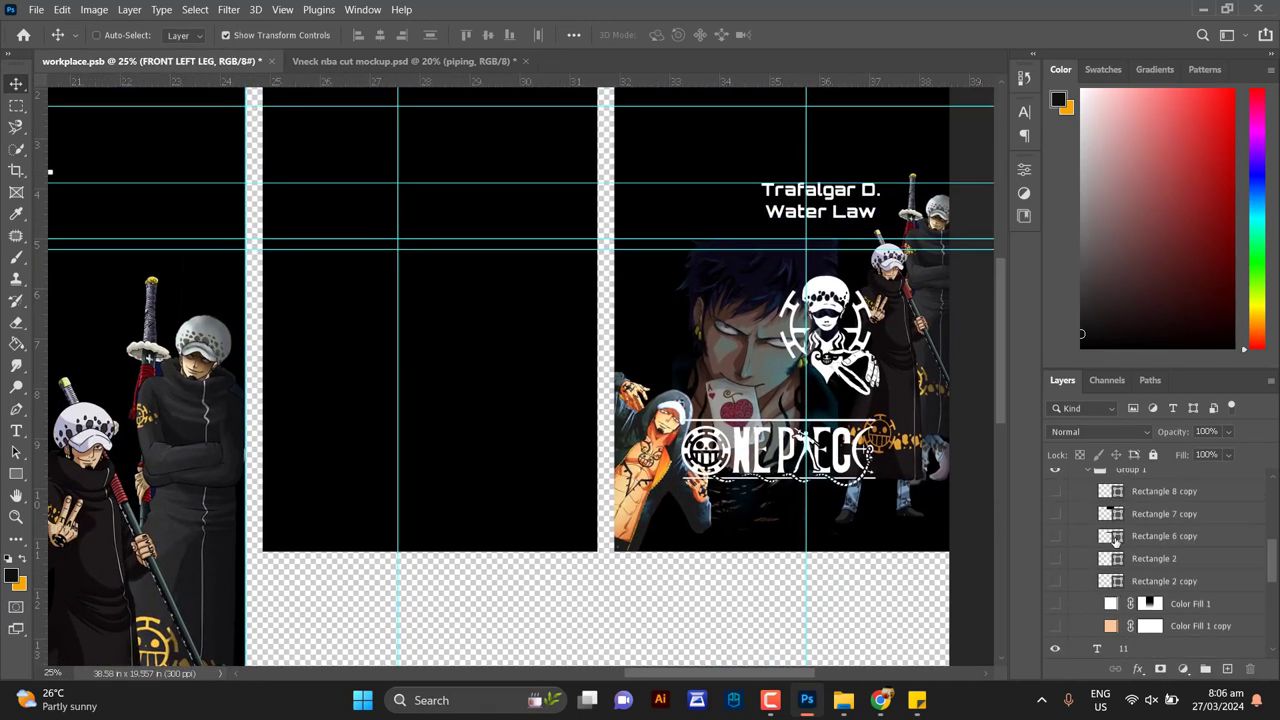
{"action": "scroll", "coordinate": [1115, 543], "scroll_direction": "down", "scroll_amount": 5}
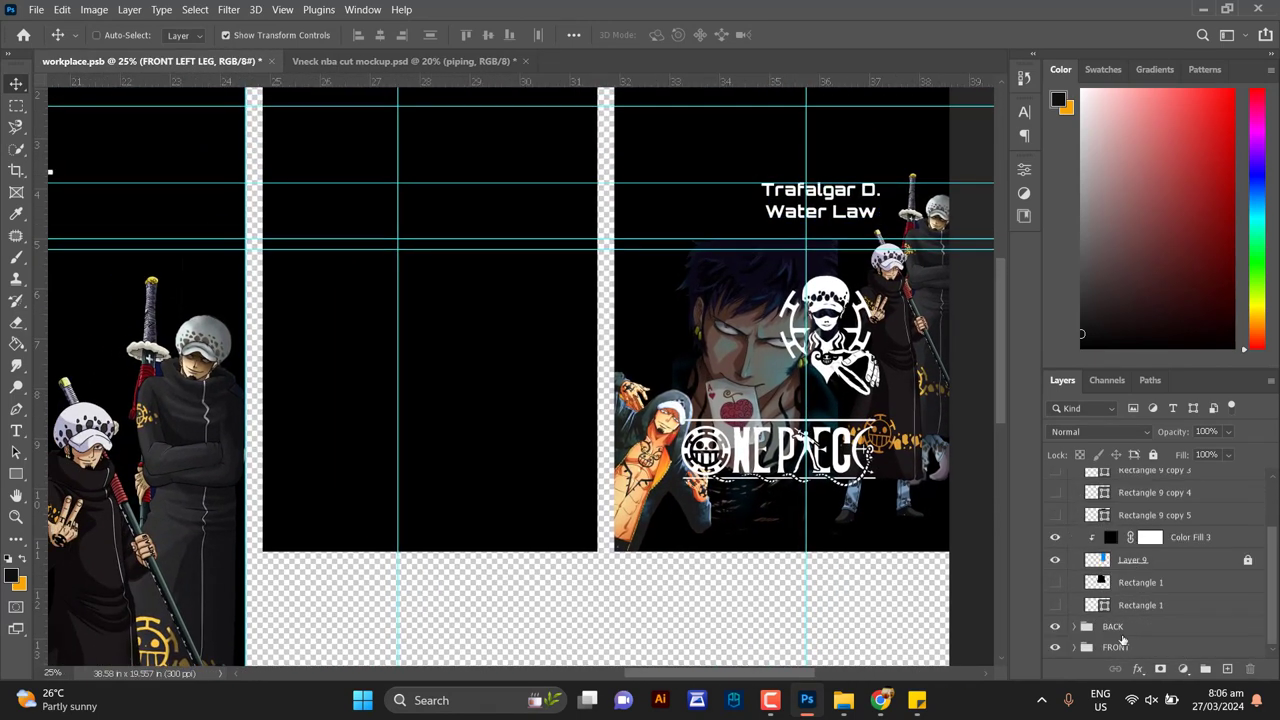
{"action": "left_click", "coordinate": [1075, 648]}
{"action": "scroll", "coordinate": [1114, 588], "scroll_direction": "down", "scroll_amount": 4}
{"action": "left_click", "coordinate": [1131, 508]}
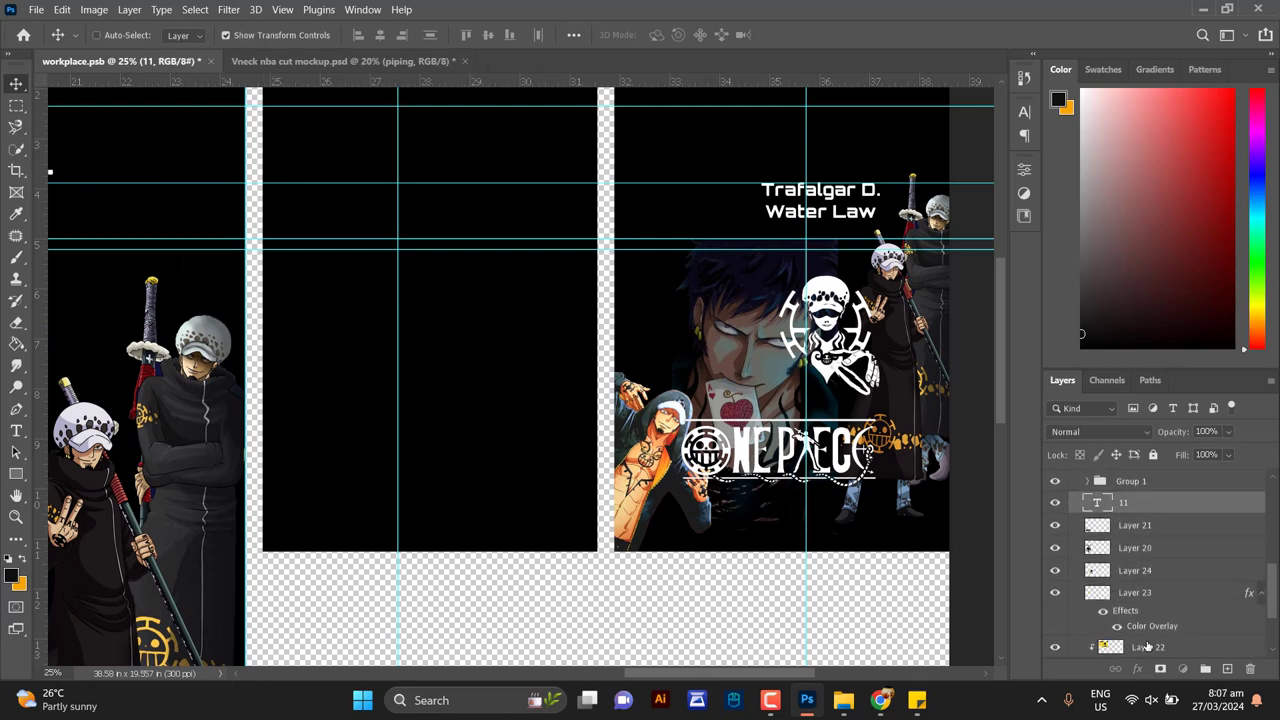
{"action": "scroll", "coordinate": [1147, 644], "scroll_direction": "down", "scroll_amount": 3}
{"action": "left_click", "coordinate": [1147, 525], "text": "shift"}
{"action": "scroll", "coordinate": [1165, 580], "scroll_direction": "up", "scroll_amount": 5}
{"action": "left_click_drag", "start_coordinate": [1168, 589], "coordinate": [1130, 593]}
Move the copied front artwork onto the right leg panel and scale it to about 52% so it spans the panel's width
{"action": "left_click_drag", "start_coordinate": [147, 424], "coordinate": [566, 232]}
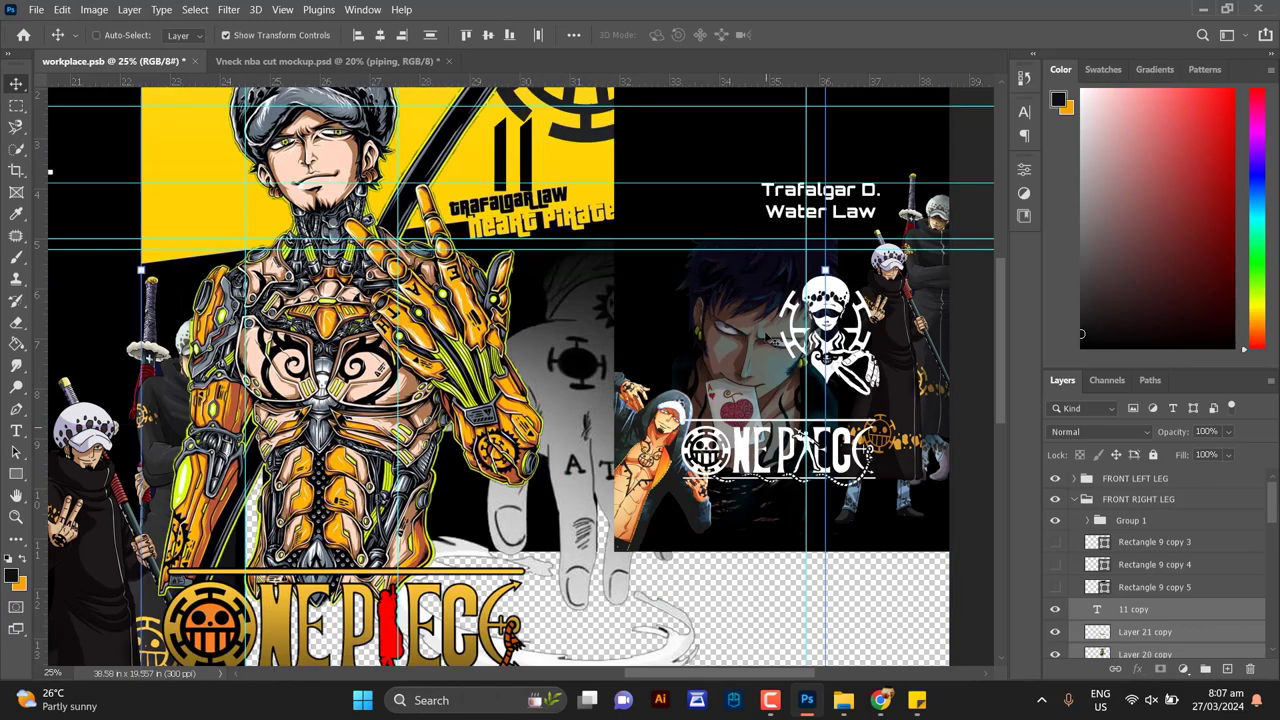
{"action": "scroll", "coordinate": [826, 257], "scroll_direction": "up", "scroll_amount": 4}
{"action": "left_click_drag", "start_coordinate": [826, 151], "coordinate": [634, 391]}
{"action": "scroll", "coordinate": [630, 391], "scroll_direction": "down", "scroll_amount": 4}
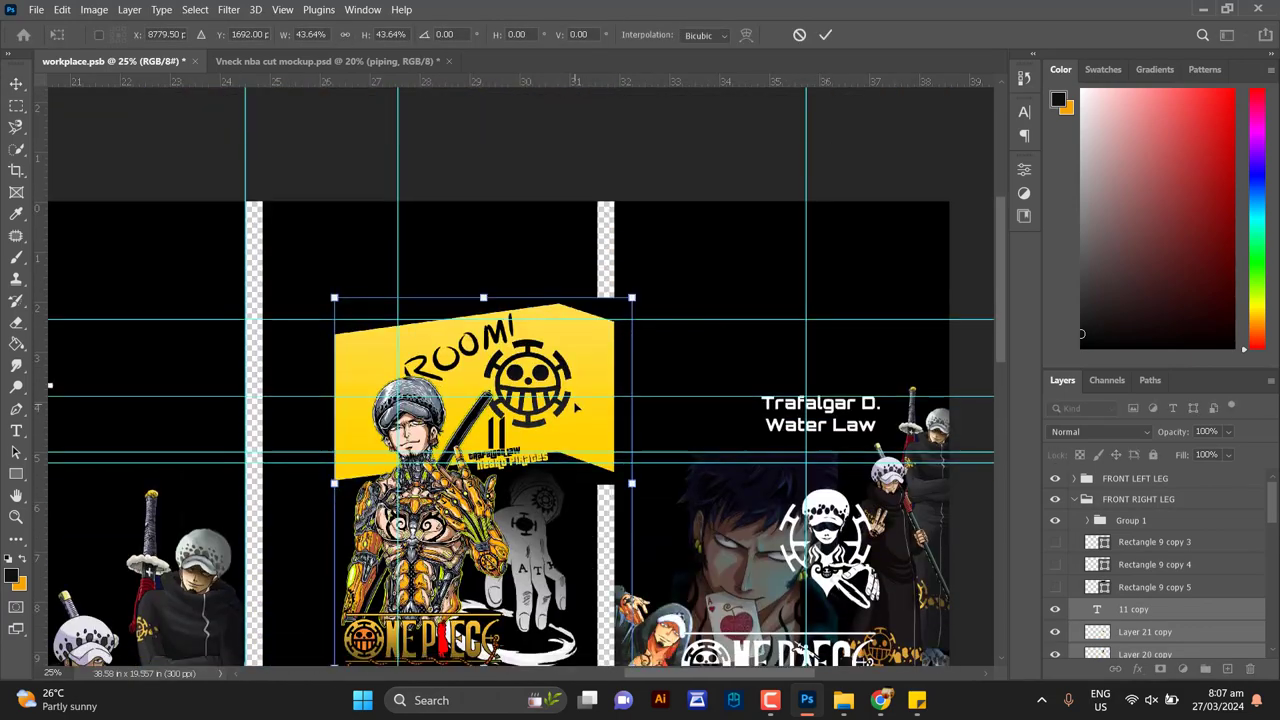
{"action": "key", "text": "ctrl+minus"}
{"action": "left_click_drag", "start_coordinate": [525, 409], "coordinate": [477, 454]}
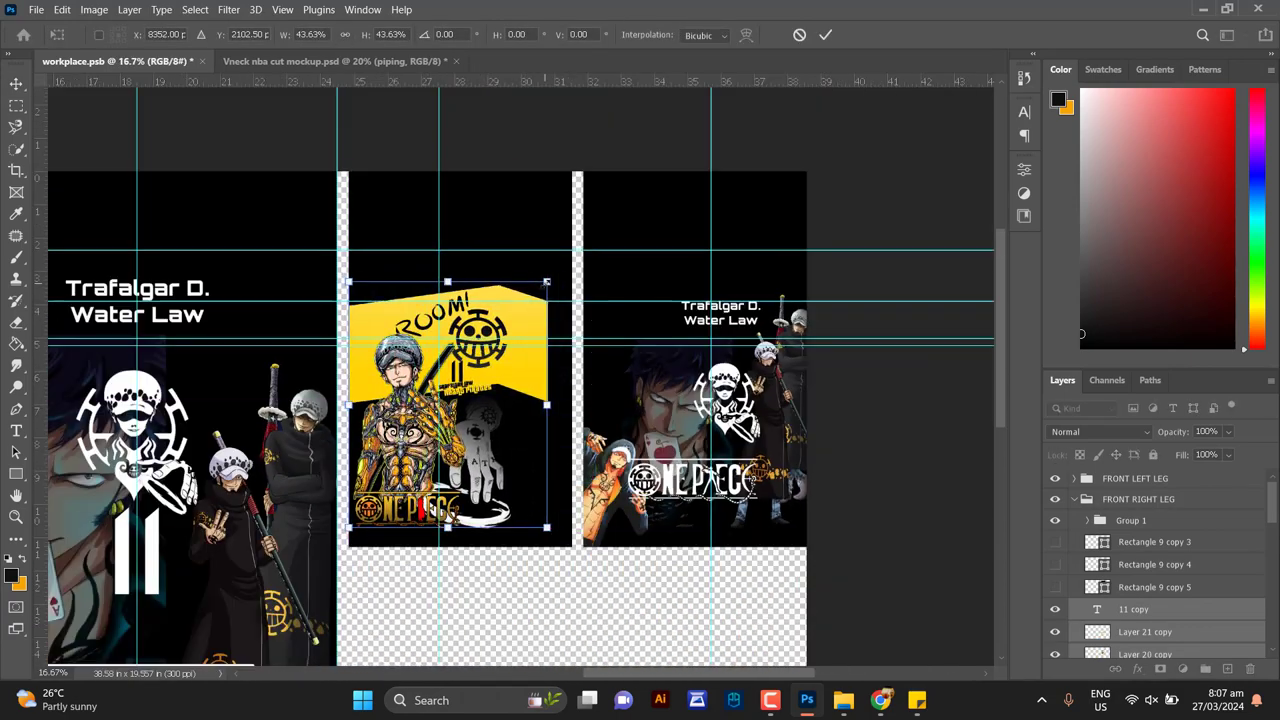
{"action": "left_click_drag", "start_coordinate": [548, 281], "coordinate": [569, 254]}
{"action": "left_click_drag", "start_coordinate": [520, 375], "coordinate": [533, 372]}
{"action": "left_click_drag", "start_coordinate": [582, 252], "coordinate": [579, 255]}
{"action": "left_click_drag", "start_coordinate": [505, 393], "coordinate": [507, 389]}
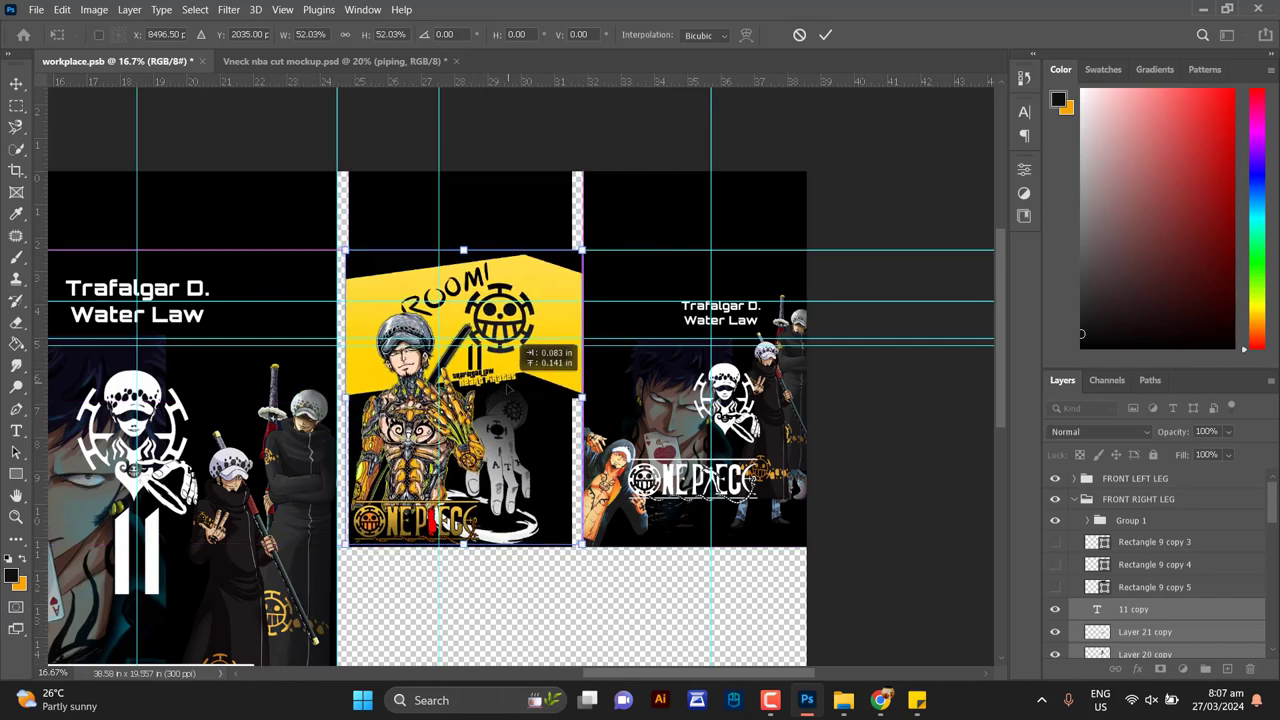
{"action": "key", "text": "Return"}
Move the right leg panel's number 11 down between the One Piece logo and the tattooed hand, and recolor it white
{"action": "scroll", "coordinate": [1190, 625], "scroll_direction": "down", "scroll_amount": 1}
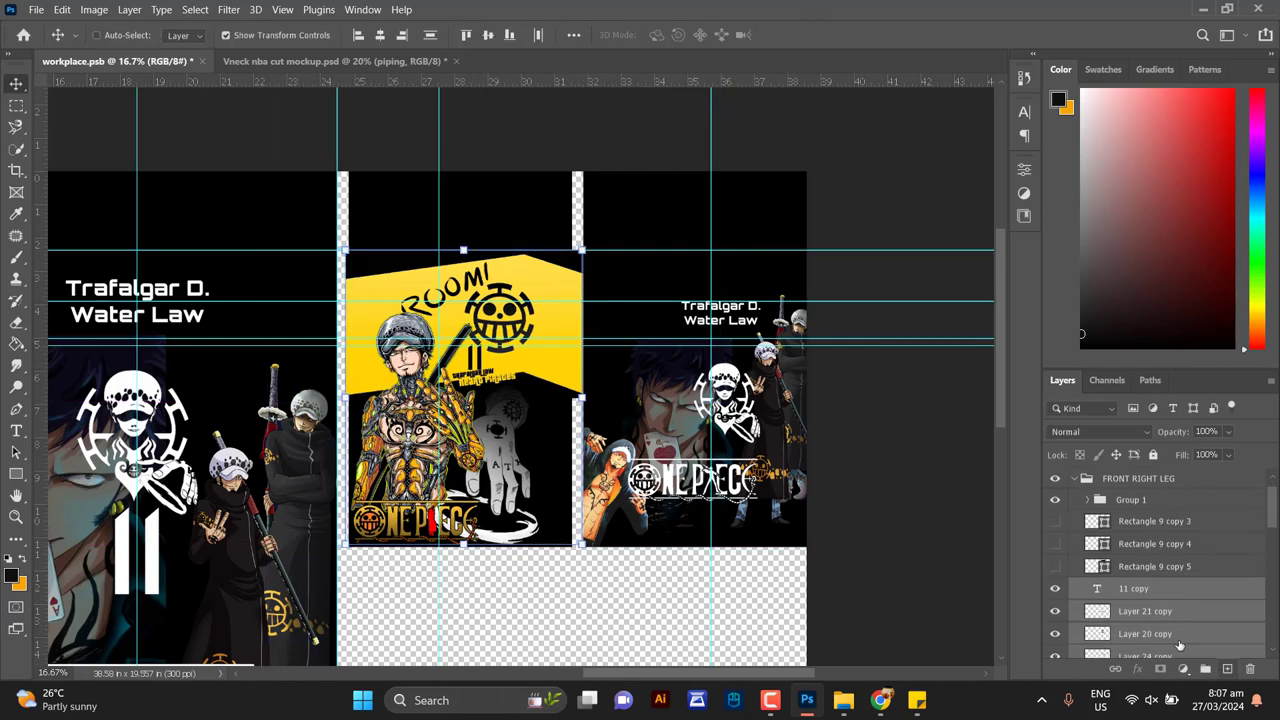
{"action": "left_click_drag", "start_coordinate": [523, 457], "coordinate": [479, 516]}
{"action": "double_click", "coordinate": [1097, 589]}
{"action": "left_click", "coordinate": [667, 35]}
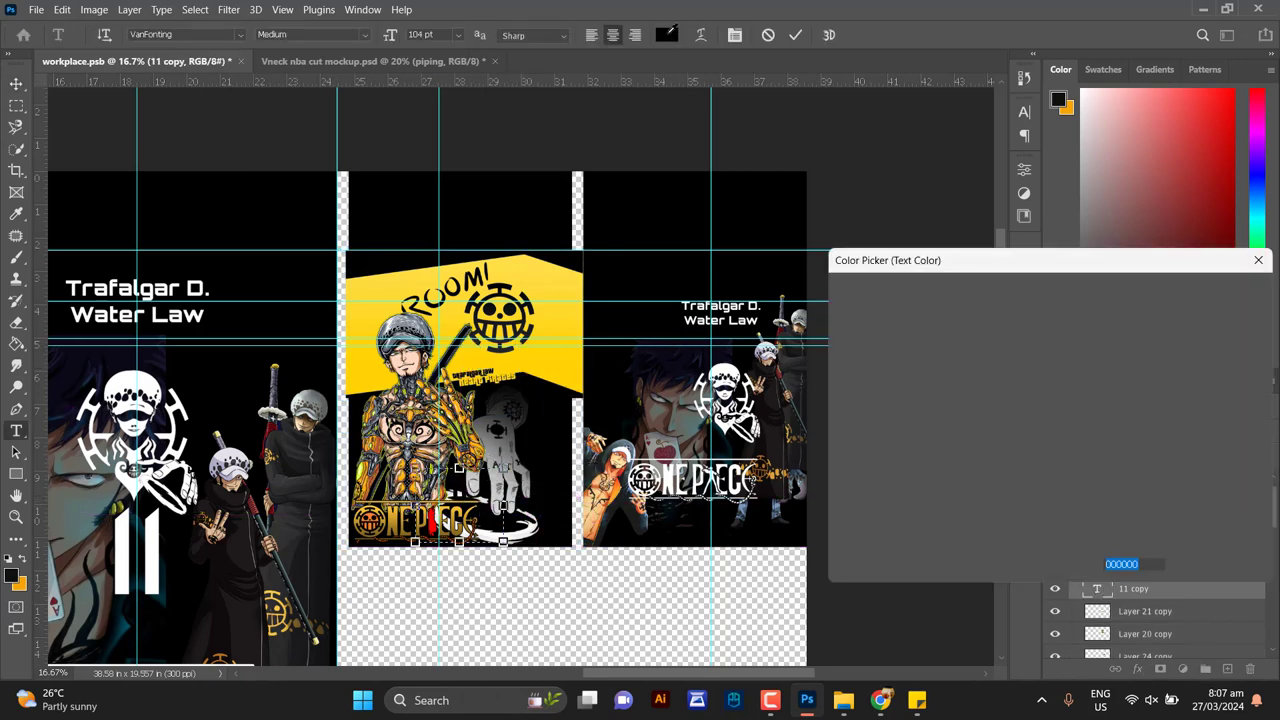
{"action": "left_click", "coordinate": [838, 299]}
{"action": "left_click", "coordinate": [1204, 298]}
{"action": "left_click", "coordinate": [1198, 568]}
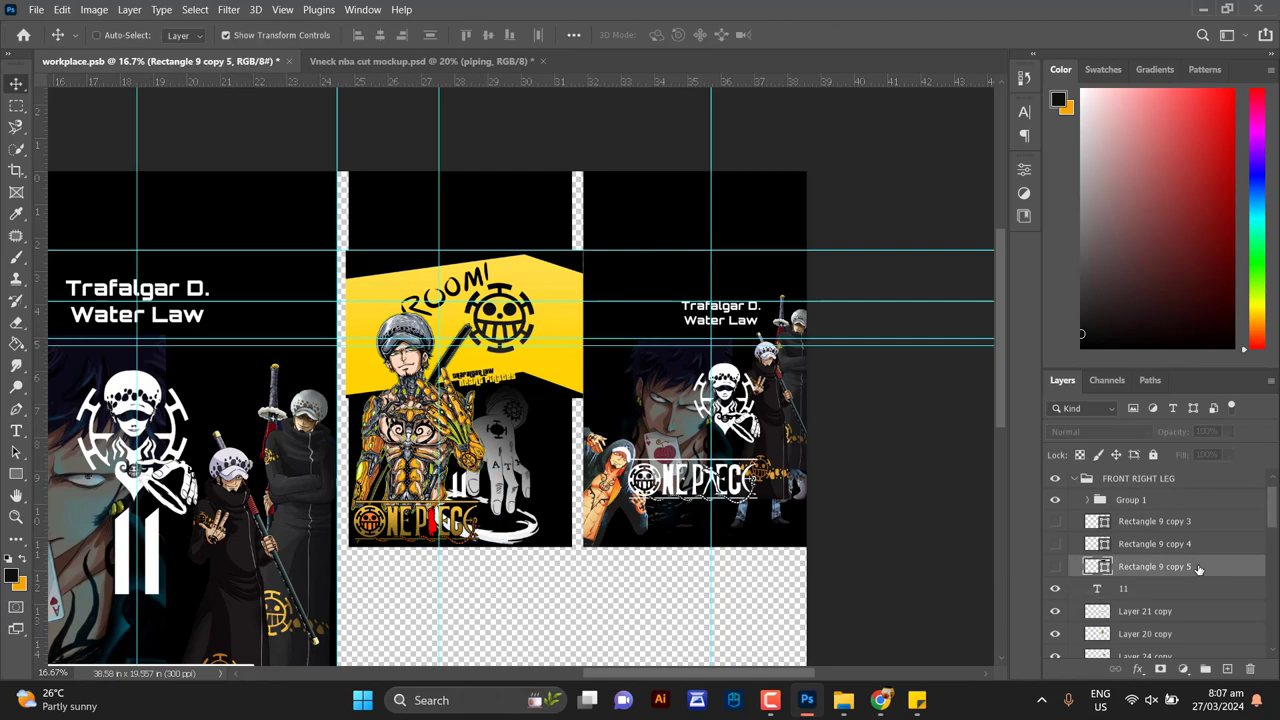
Collapse the FRONT RIGHT LEG group and expand the FRONT LEFT LEG group
{"action": "left_click", "coordinate": [1085, 482]}
{"action": "left_click", "coordinate": [1075, 481]}
{"action": "left_click", "coordinate": [1088, 504]}
{"action": "scroll", "coordinate": [1088, 506], "scroll_direction": "up", "scroll_amount": 1}
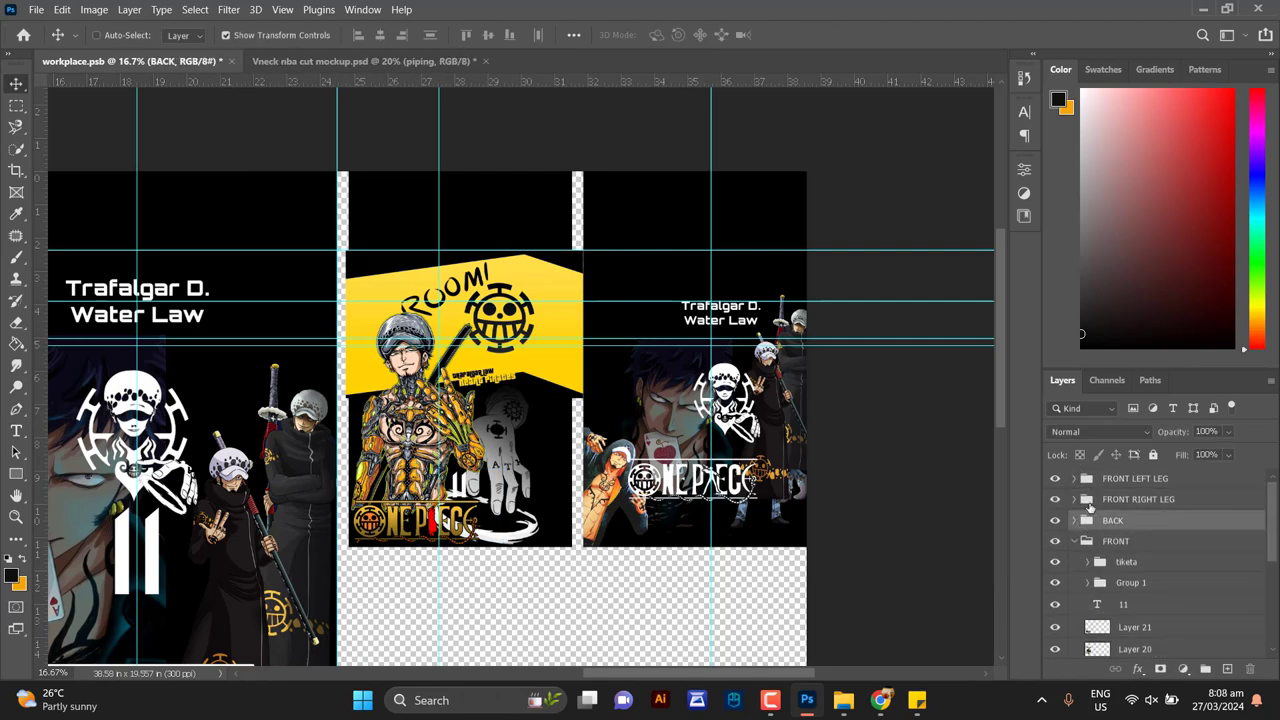
{"action": "left_click", "coordinate": [1075, 481]}
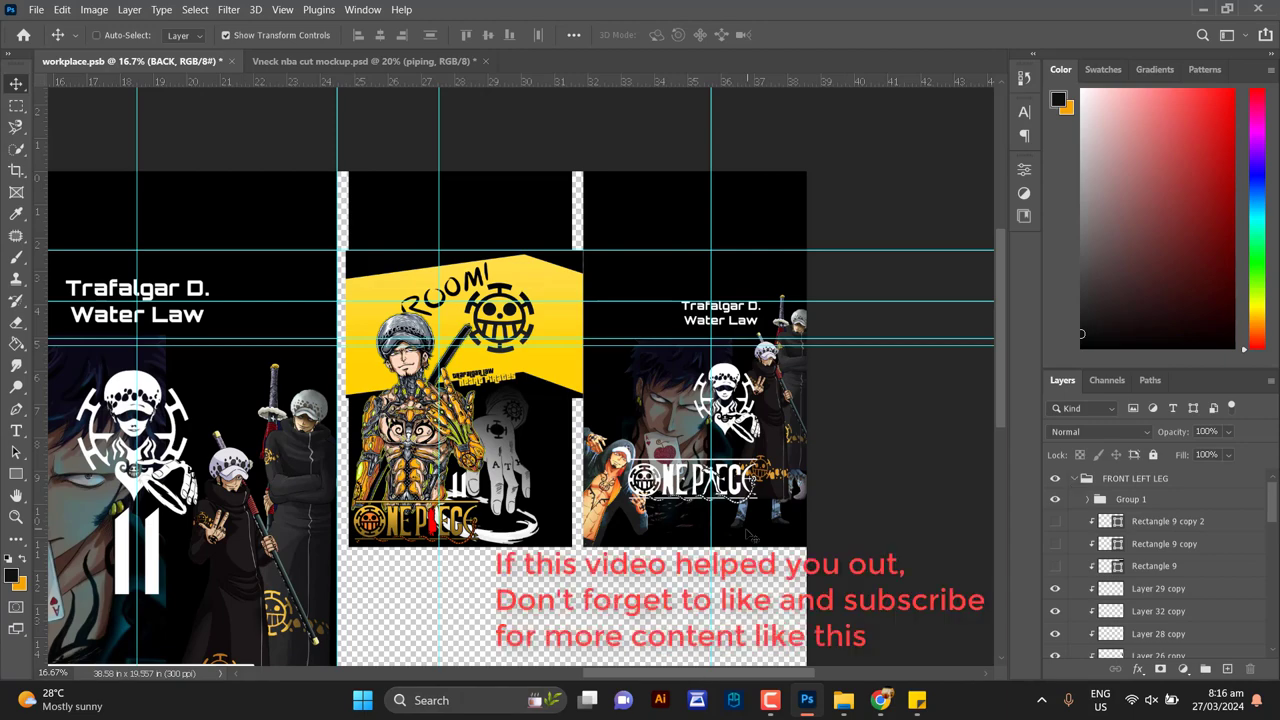
Compare the workplace.psb panels with the jersey and shorts on the V-neck NBA cut mockup
{"action": "left_click", "coordinate": [360, 61]}
{"action": "left_click", "coordinate": [188, 59]}
{"action": "left_click", "coordinate": [408, 60]}
{"action": "left_click", "coordinate": [188, 61]}
{"action": "left_click", "coordinate": [359, 63]}
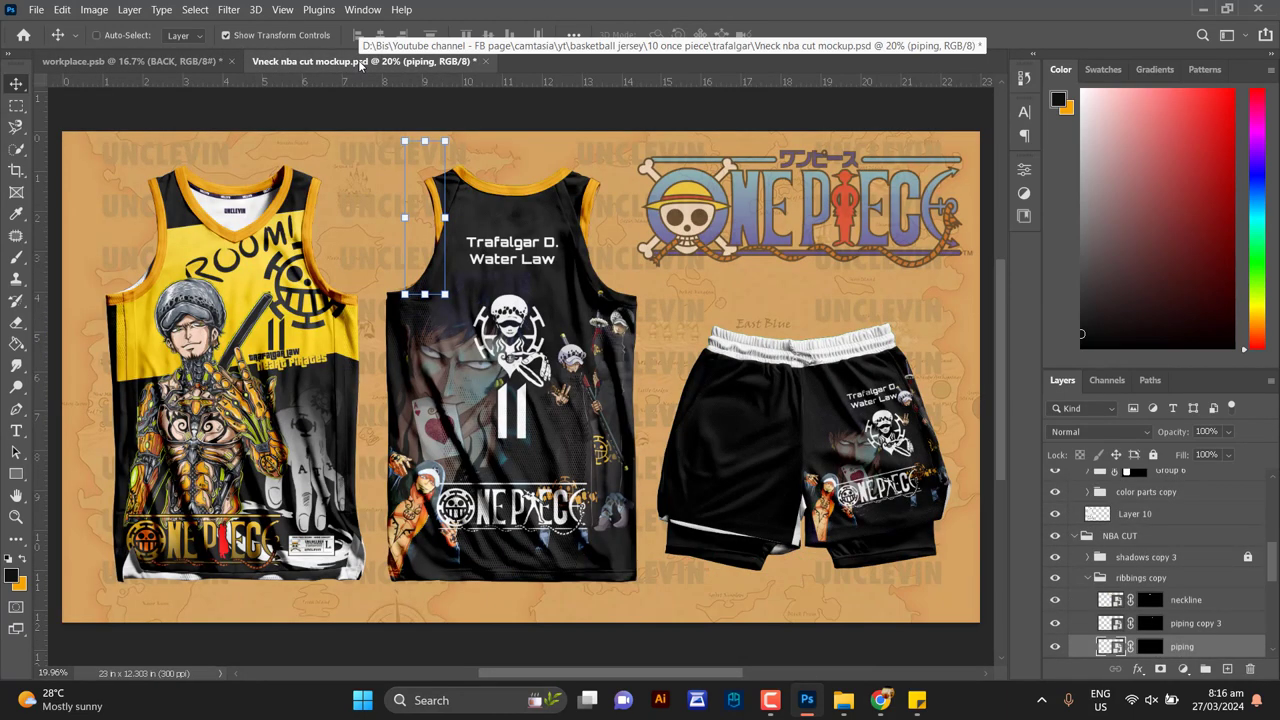
{"action": "left_click", "coordinate": [130, 61]}
Enlarge the left leg panel's name lettering, Layer 29 copy, and reposition it above the white emblem
{"action": "scroll", "coordinate": [1150, 560], "scroll_direction": "down", "scroll_amount": 5}
{"action": "left_click", "coordinate": [1150, 517]}
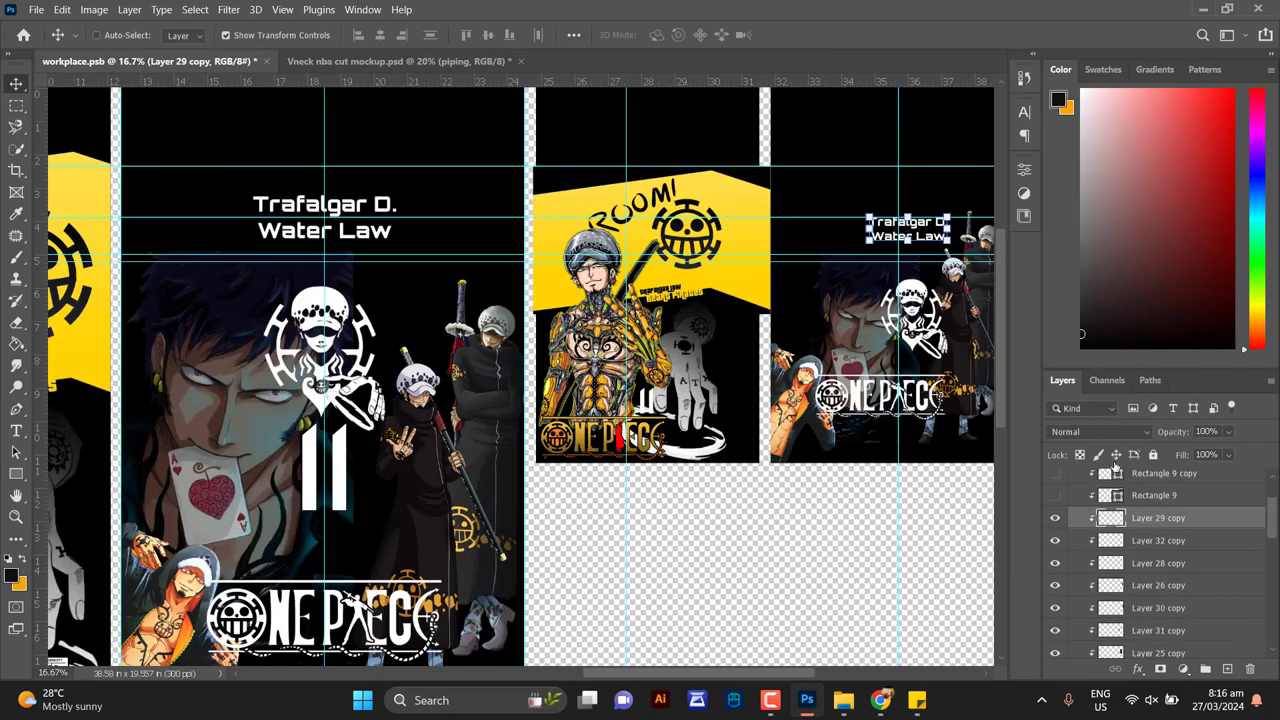
{"action": "left_click_drag", "start_coordinate": [905, 271], "coordinate": [763, 306]}
{"action": "left_click_drag", "start_coordinate": [805, 251], "coordinate": [821, 246]}
{"action": "left_click_drag", "start_coordinate": [796, 276], "coordinate": [787, 270]}
{"action": "key", "text": "Return"}
Clip the FRONT group's artwork layers, down to Layer 23, to the Rectangle 5 panel shape
{"action": "scroll", "coordinate": [1209, 583], "scroll_direction": "down", "scroll_amount": 10}
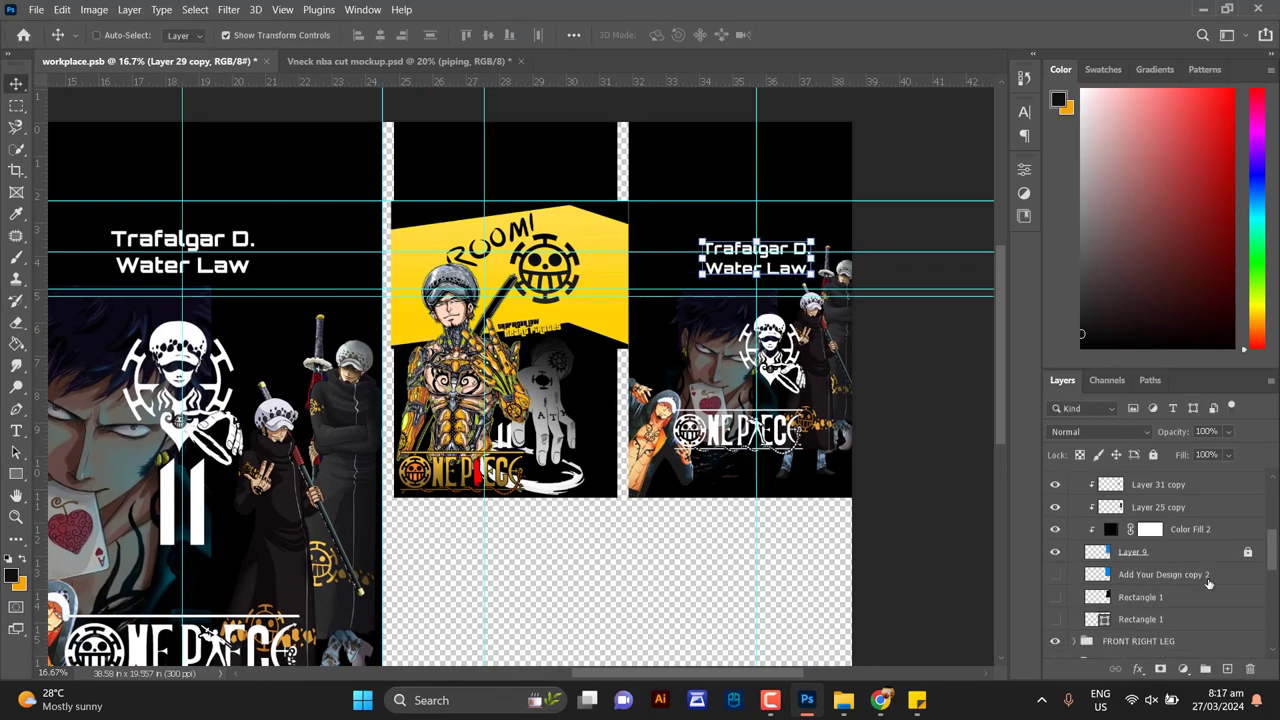
{"action": "left_click", "coordinate": [1153, 520]}
{"action": "scroll", "coordinate": [1180, 610], "scroll_direction": "down", "scroll_amount": 1}
{"action": "left_click", "coordinate": [1175, 566], "text": "shift"}
{"action": "right_click", "coordinate": [1175, 566]}
{"action": "left_click", "coordinate": [1002, 301]}
{"action": "scroll", "coordinate": [1183, 598], "scroll_direction": "down", "scroll_amount": 1}
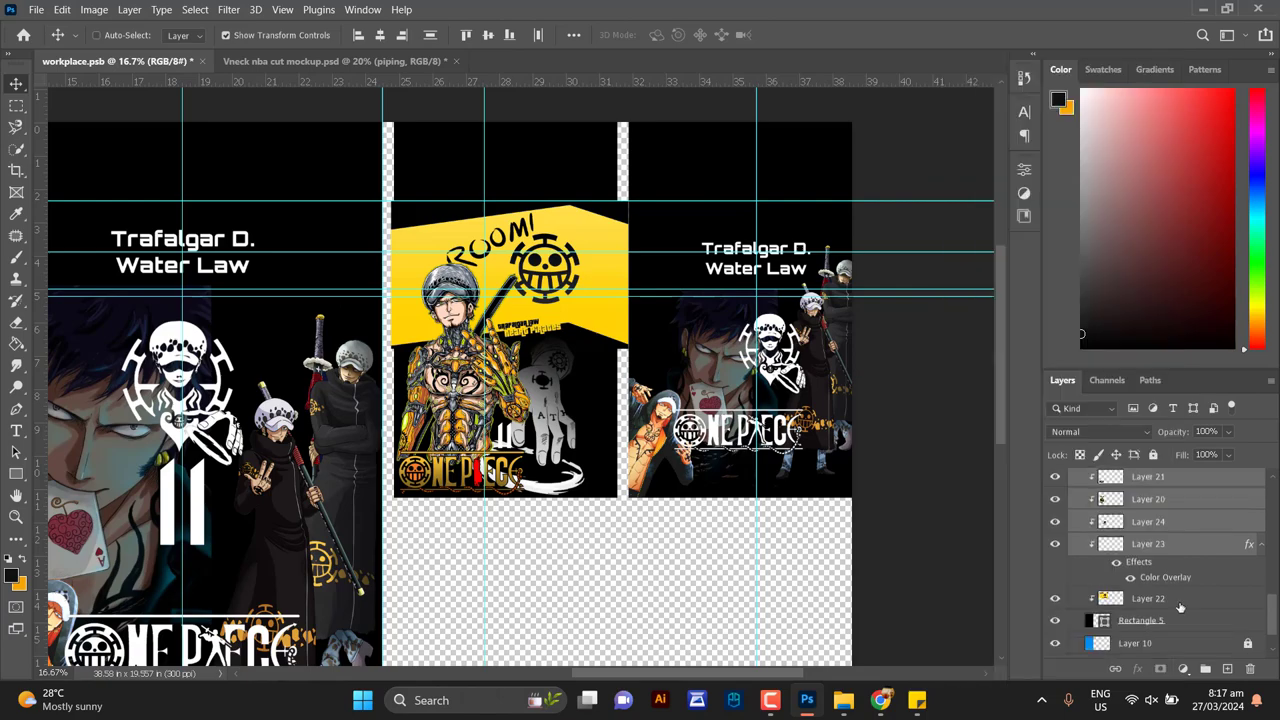
{"action": "left_click", "coordinate": [1180, 602]}
{"action": "left_click", "coordinate": [1055, 601]}
{"action": "left_click_drag", "start_coordinate": [120, 560], "coordinate": [605, 558]}
{"action": "scroll", "coordinate": [1140, 571], "scroll_direction": "up", "scroll_amount": 10}
{"action": "left_click", "coordinate": [1146, 644]}
{"action": "scroll", "coordinate": [1160, 570], "scroll_direction": "up", "scroll_amount": 3}
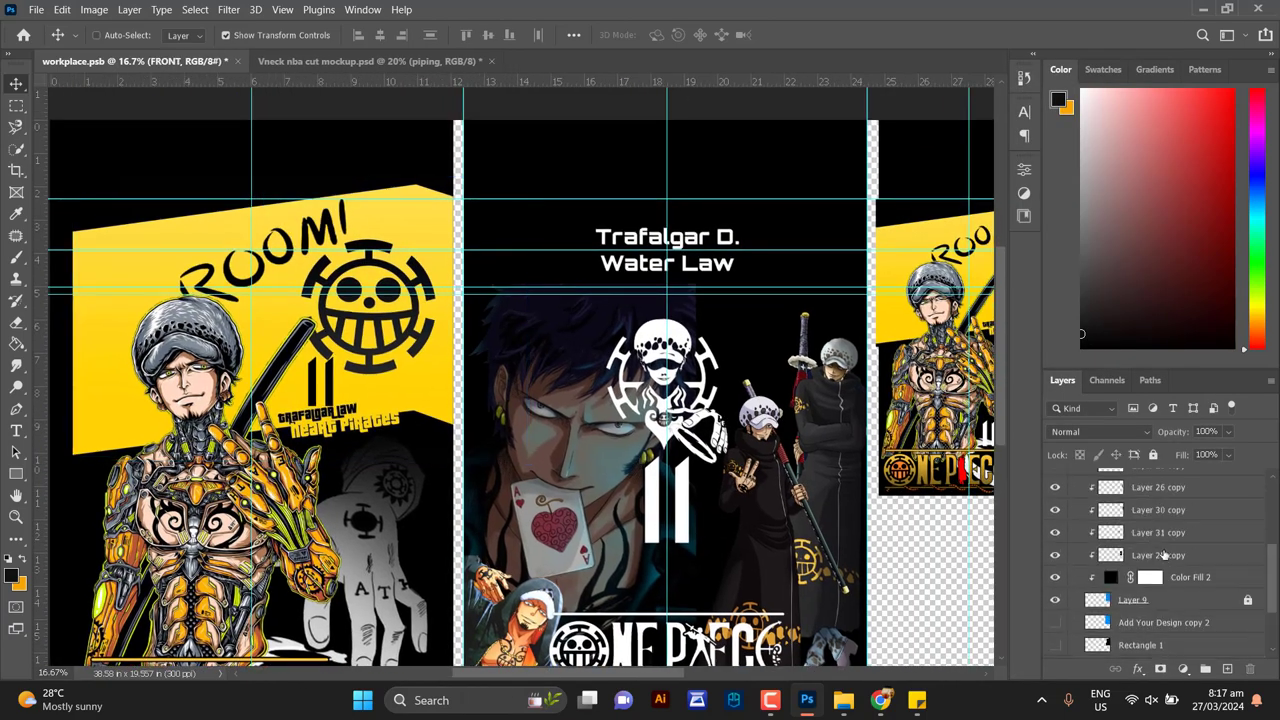
Clip the FRONT RIGHT LEG group's artwork, from Layer 21 copy to Layer 22 copy, to the leg panel shape
{"action": "left_click", "coordinate": [1166, 554]}
{"action": "scroll", "coordinate": [1168, 558], "scroll_direction": "up", "scroll_amount": 3}
{"action": "scroll", "coordinate": [1168, 560], "scroll_direction": "down", "scroll_amount": 10}
{"action": "left_click", "coordinate": [1137, 606]}
{"action": "left_click", "coordinate": [1075, 606]}
{"action": "scroll", "coordinate": [1157, 574], "scroll_direction": "down", "scroll_amount": 5}
{"action": "left_click", "coordinate": [1160, 565]}
{"action": "scroll", "coordinate": [1168, 598], "scroll_direction": "up", "scroll_amount": 2}
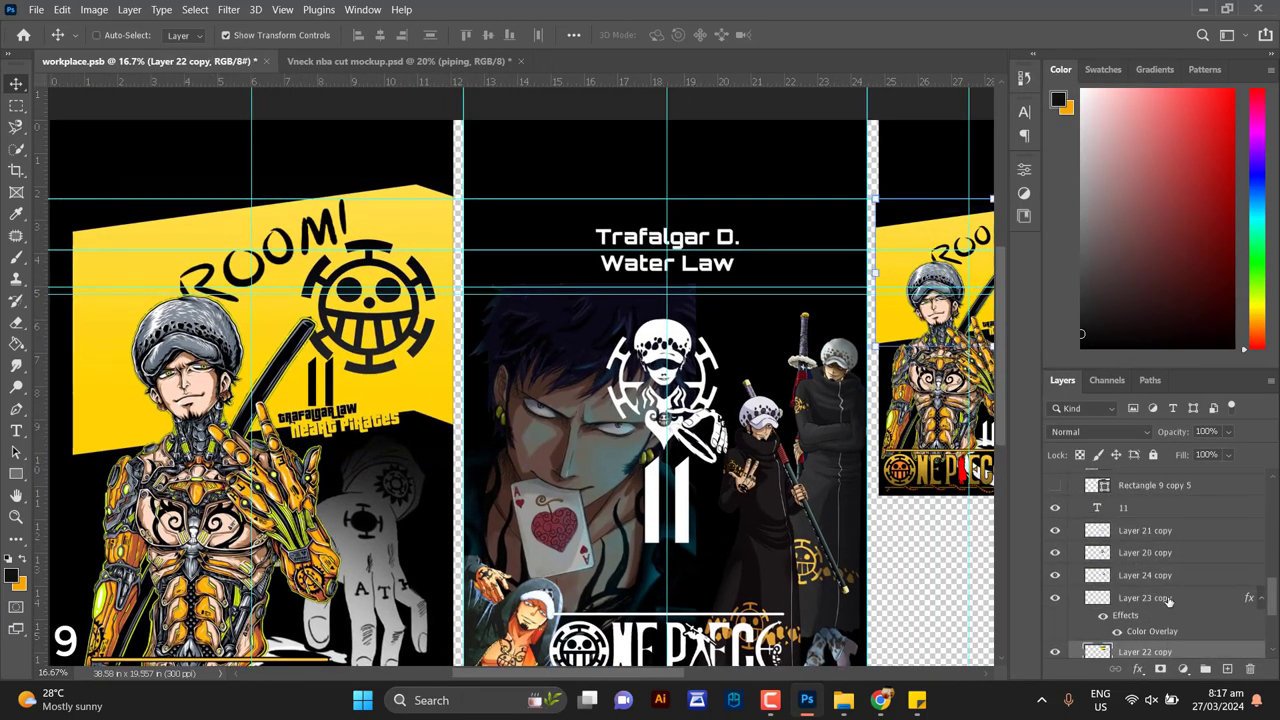
{"action": "left_click", "coordinate": [1165, 532], "text": "shift"}
{"action": "right_click", "coordinate": [1163, 532]}
{"action": "left_click", "coordinate": [992, 302]}
Save workplace.psb and check the shorts' leg artwork on the V-neck NBA cut mockup
{"action": "key", "text": "ctrl+s"}
{"action": "left_click", "coordinate": [371, 61]}
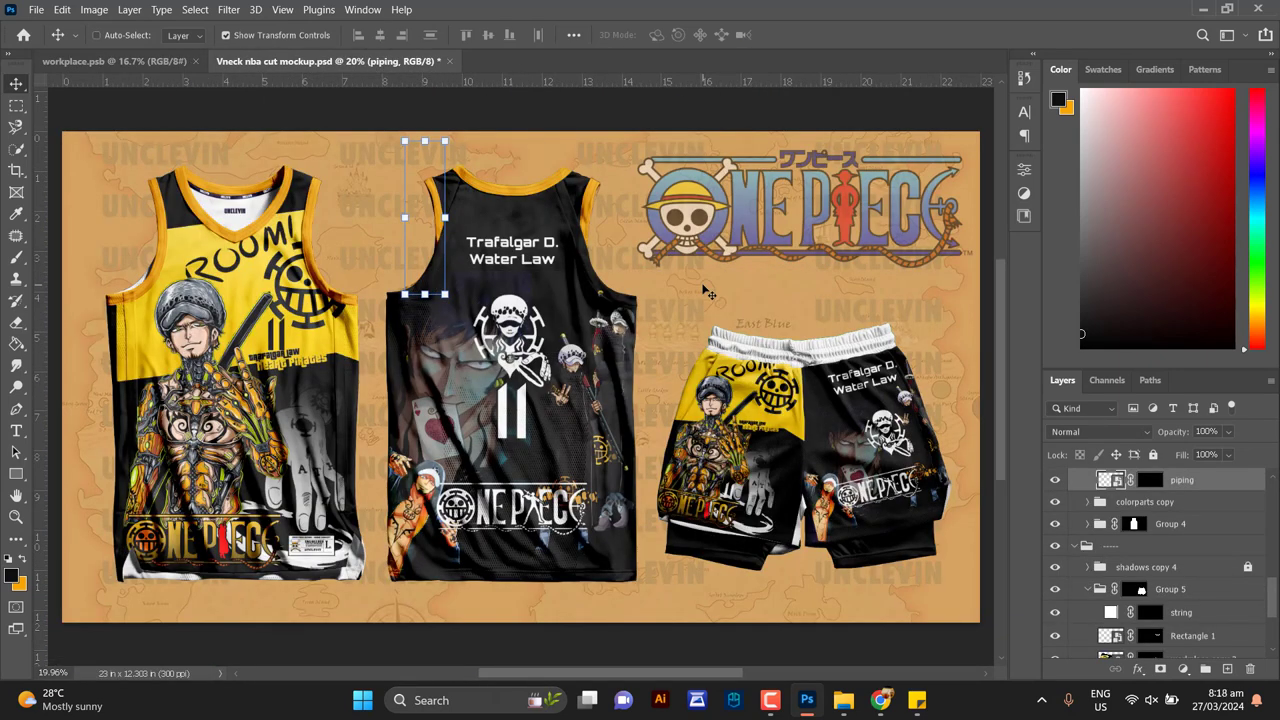
{"action": "left_click", "coordinate": [772, 701]}
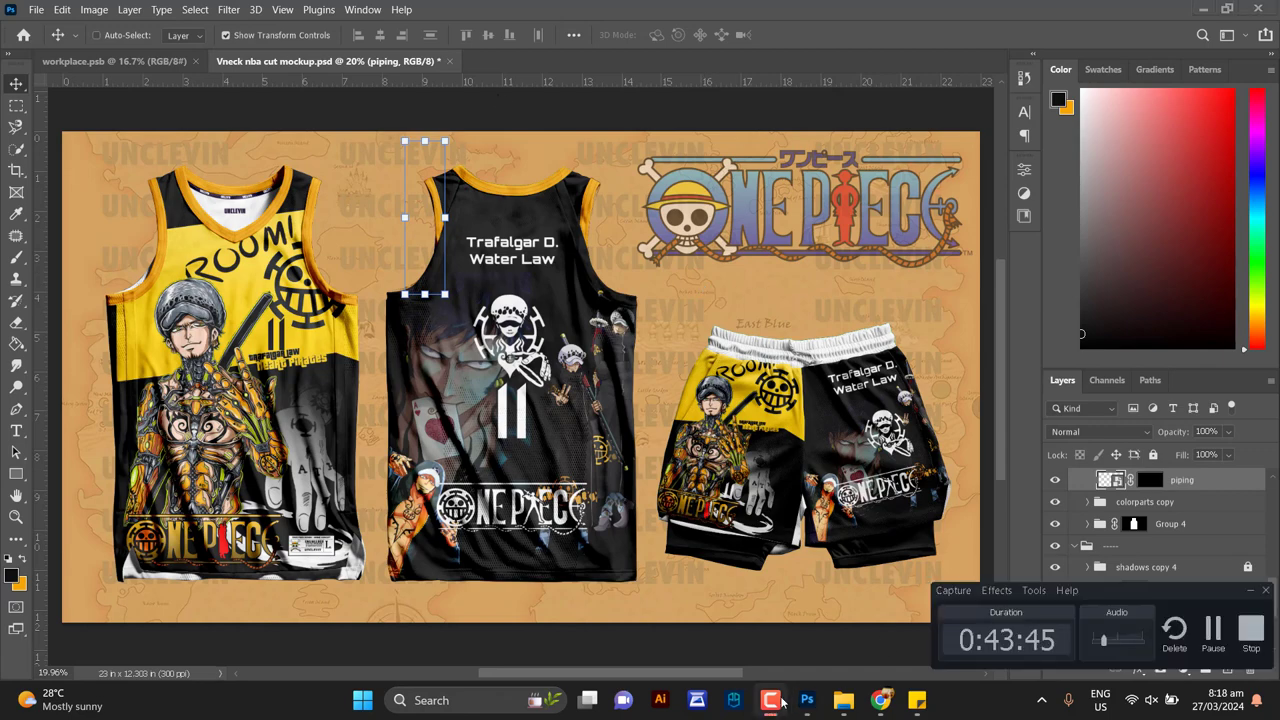